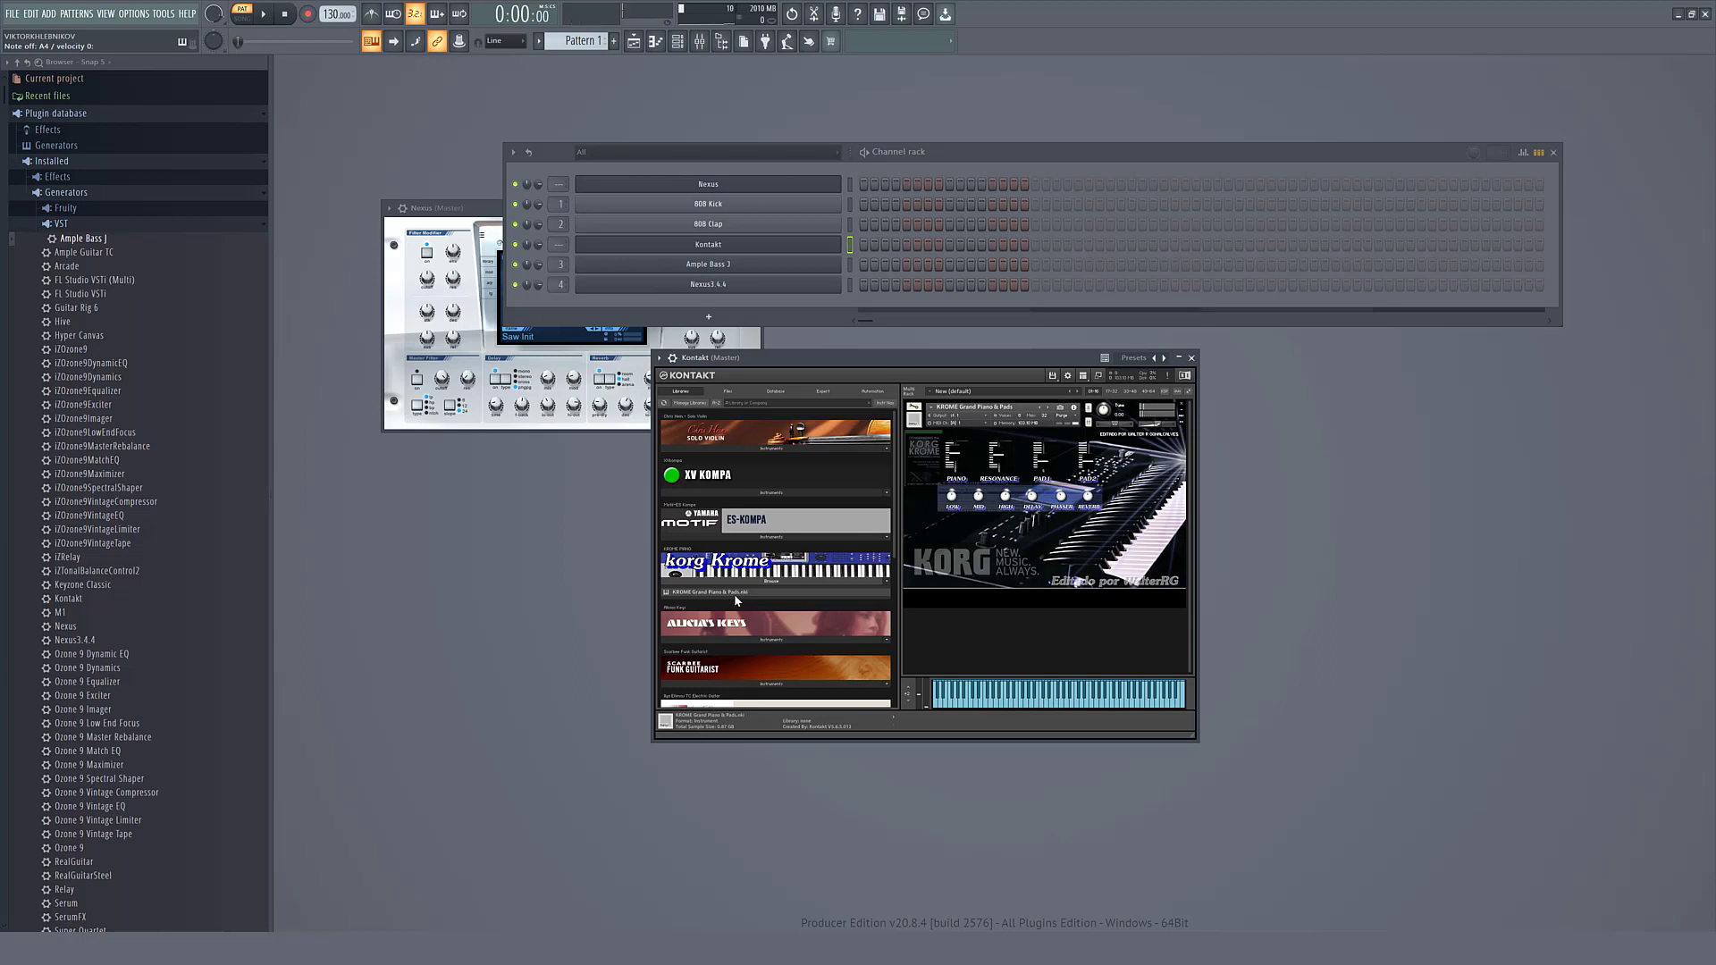
- Replace the loaded Krome instrument in Kontakt with Ultimate Stage Pianos and try its programs 2 and 6
left_click(1181, 406)
scroll(808, 605, "down", 5)
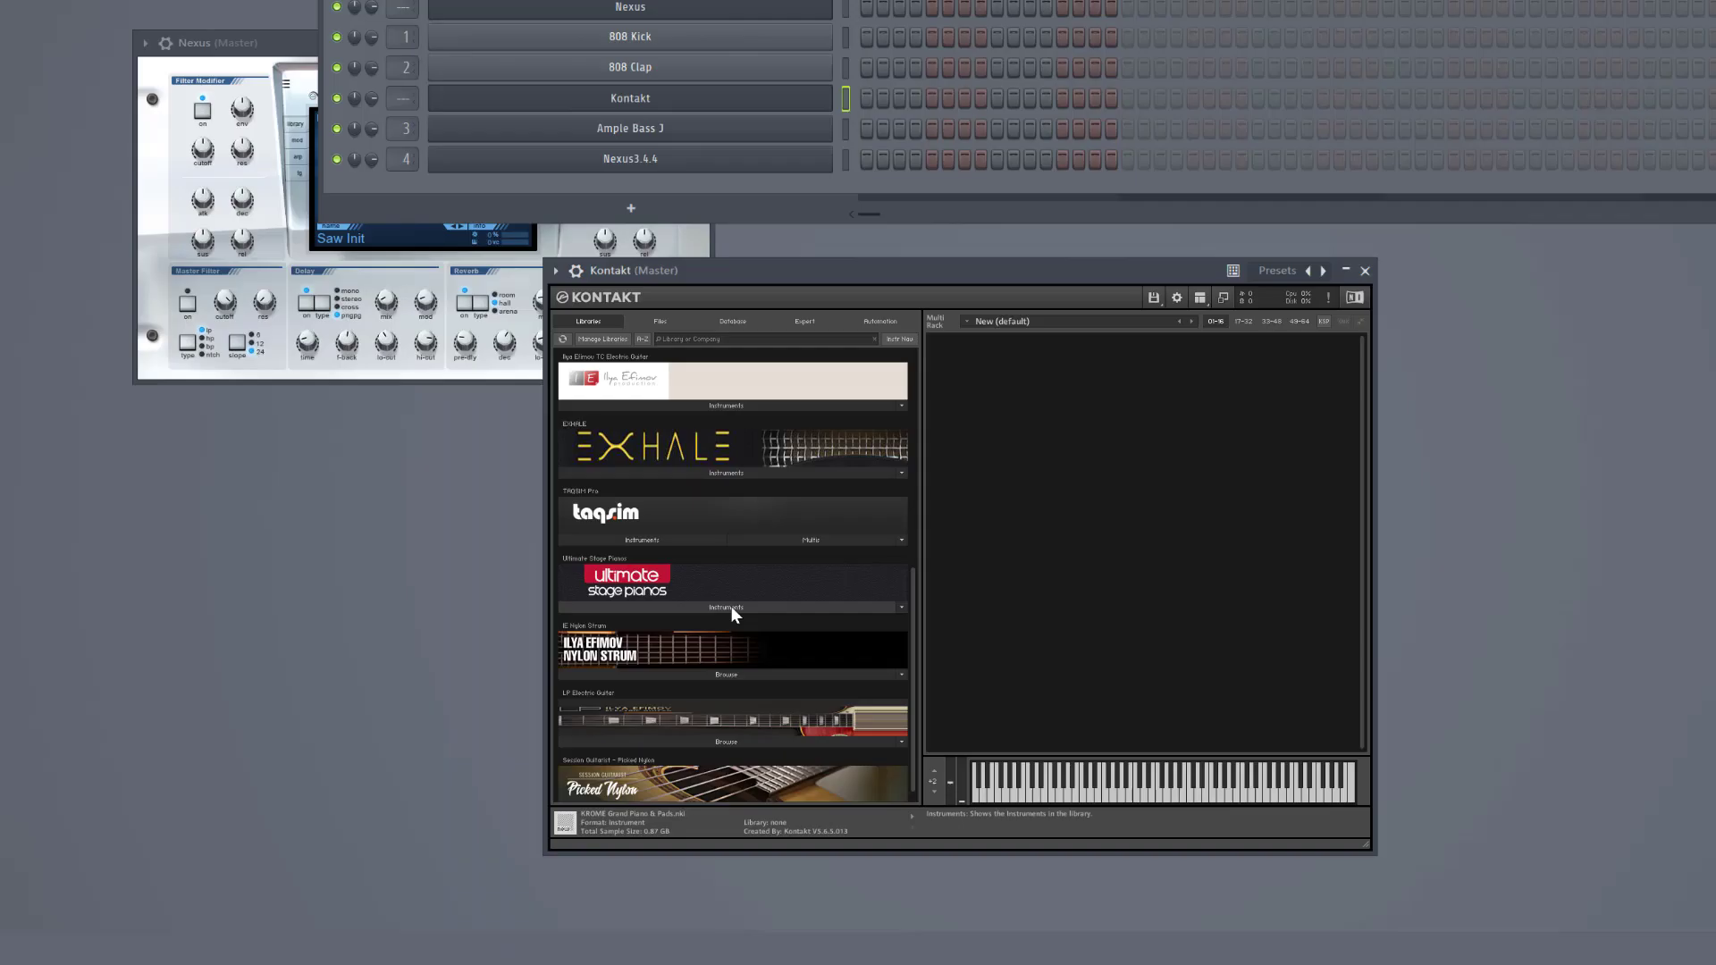
left_click(775, 579)
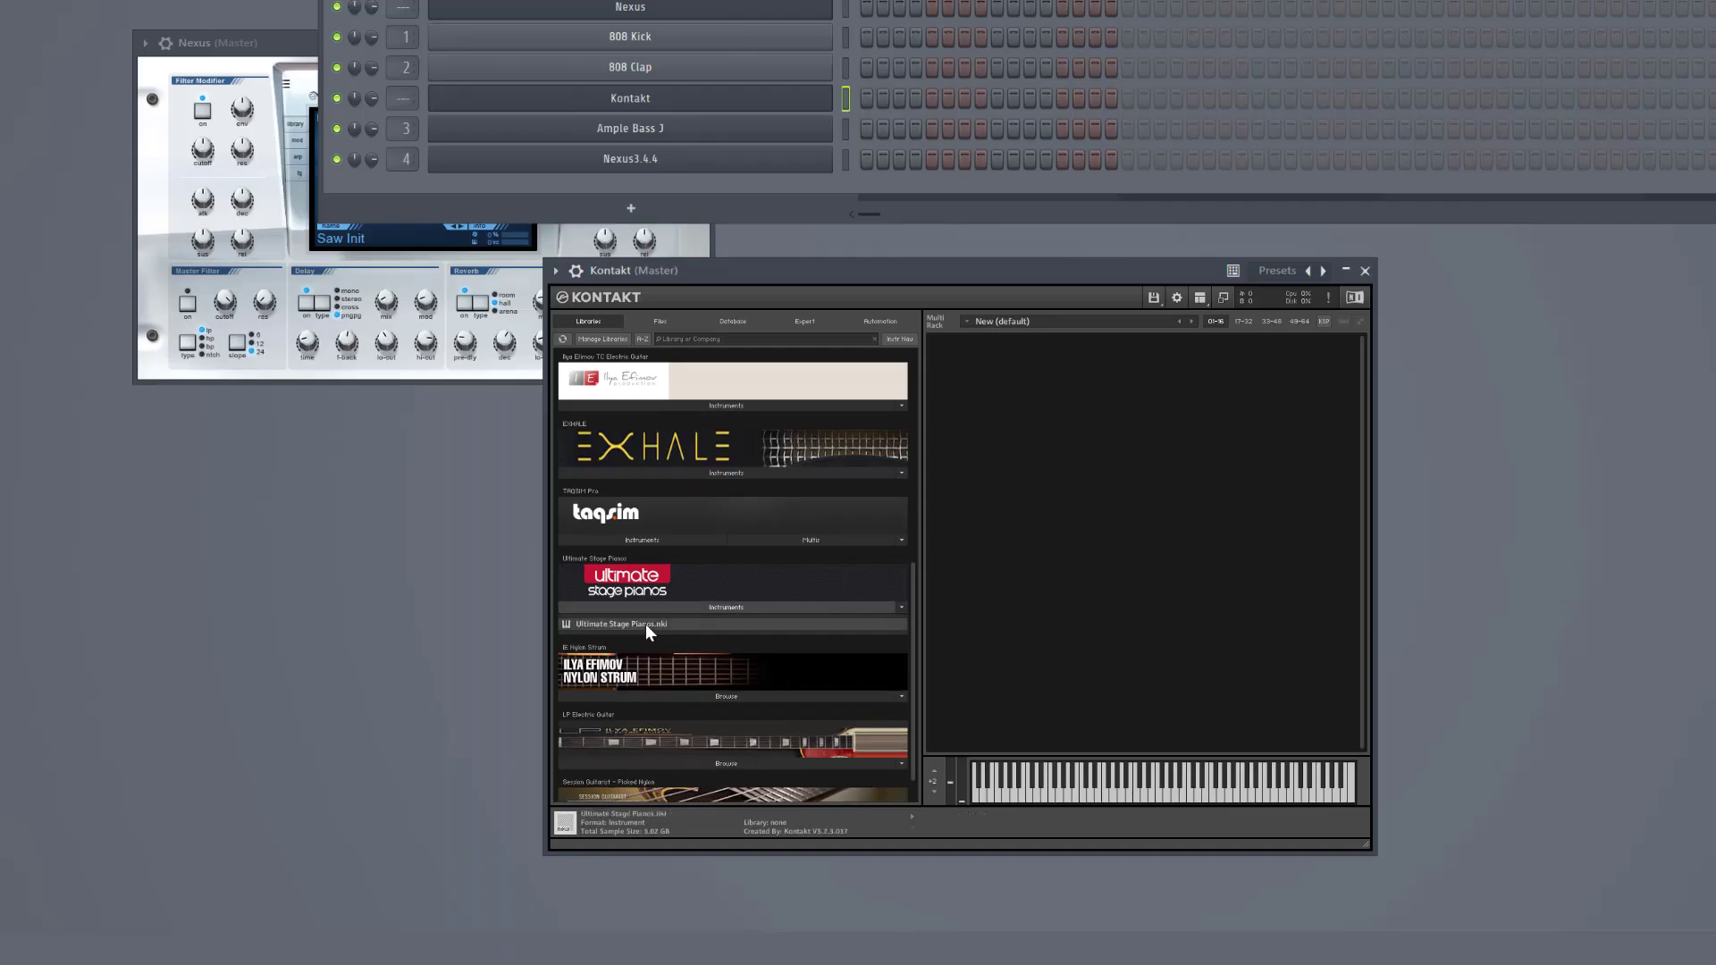
double_click(645, 624)
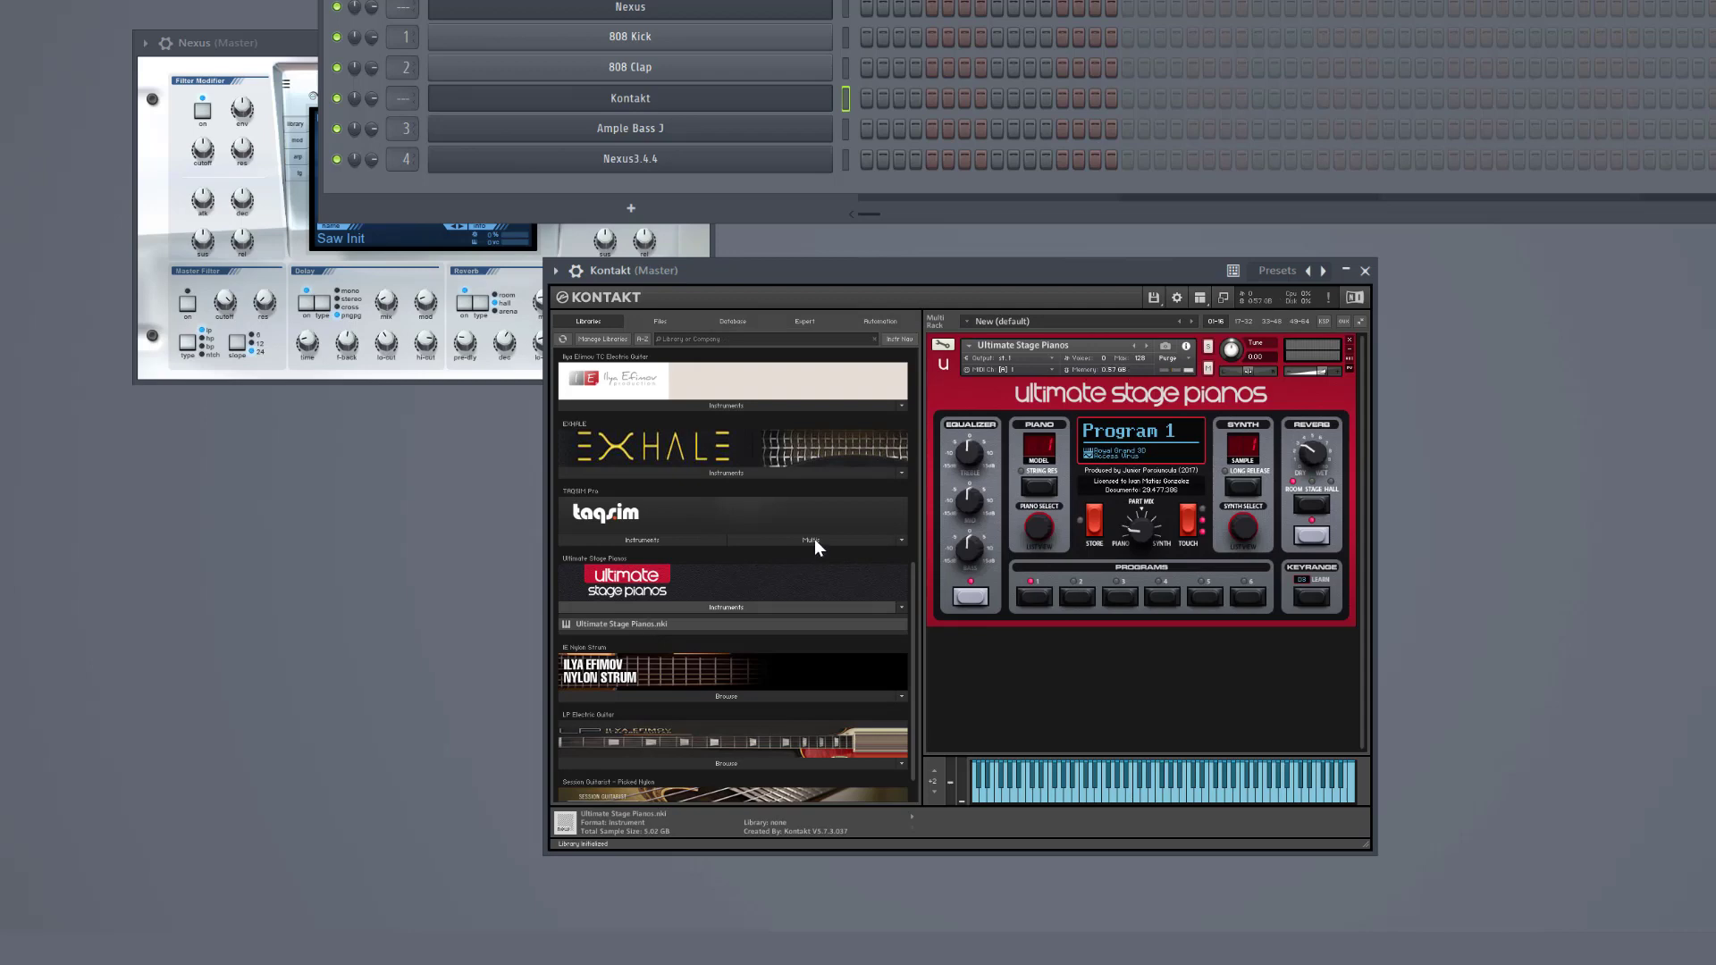
left_click(1077, 587)
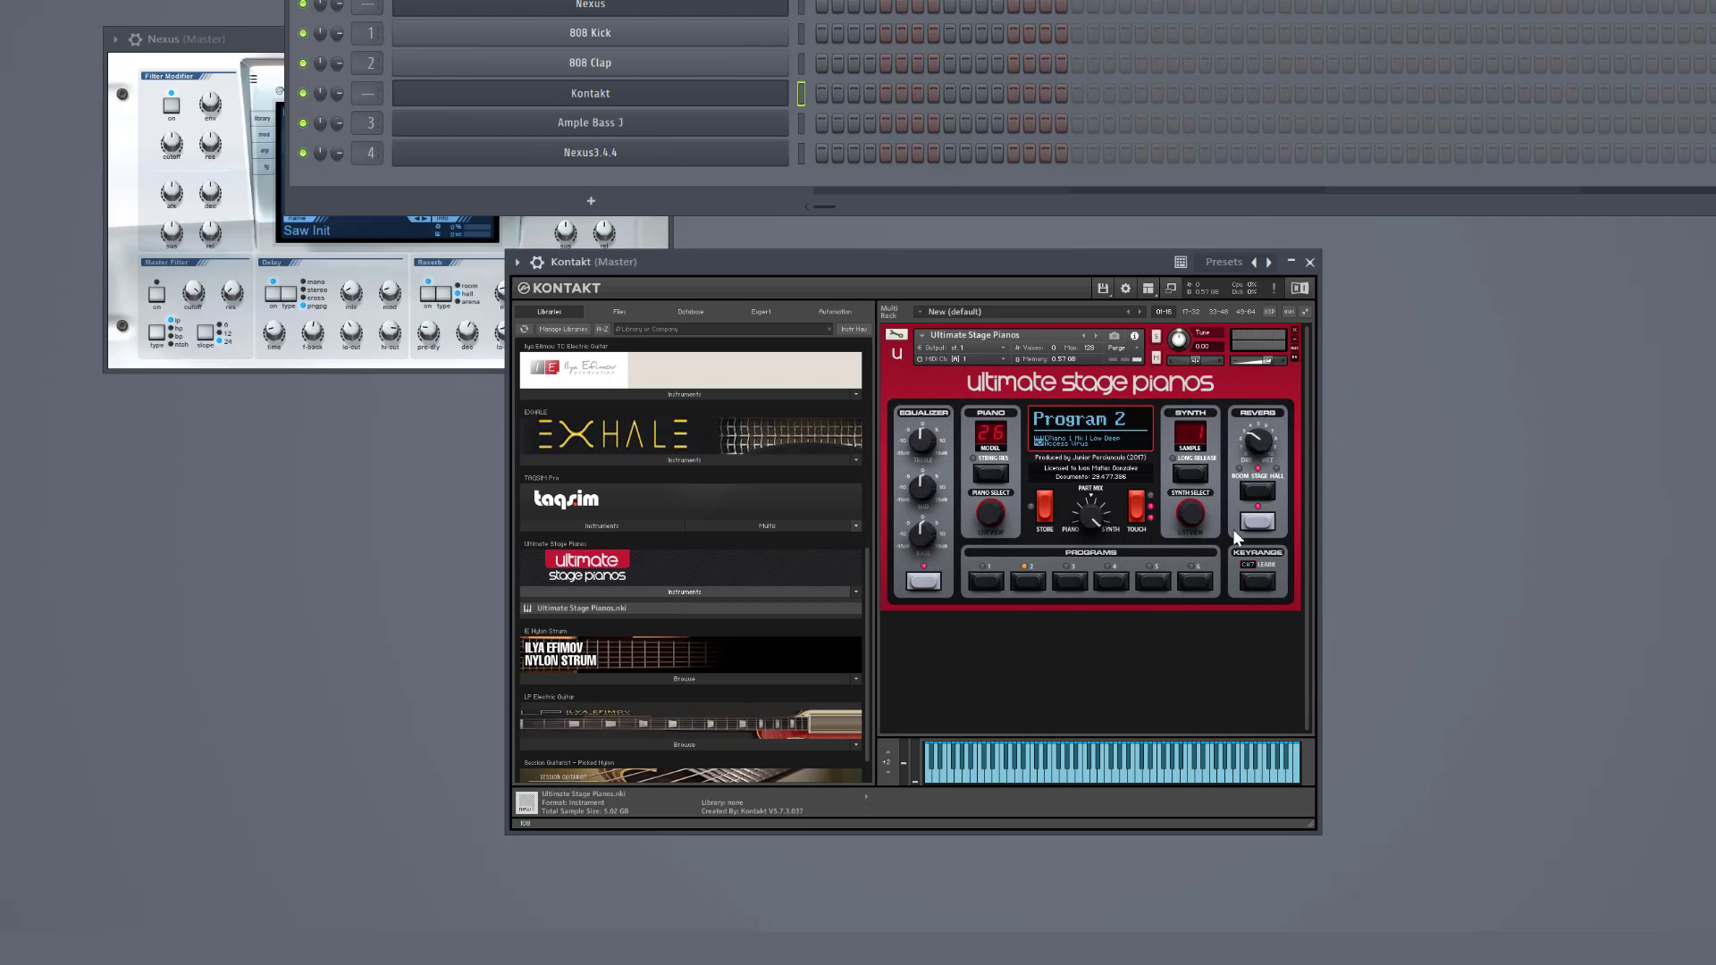
left_click(1191, 572)
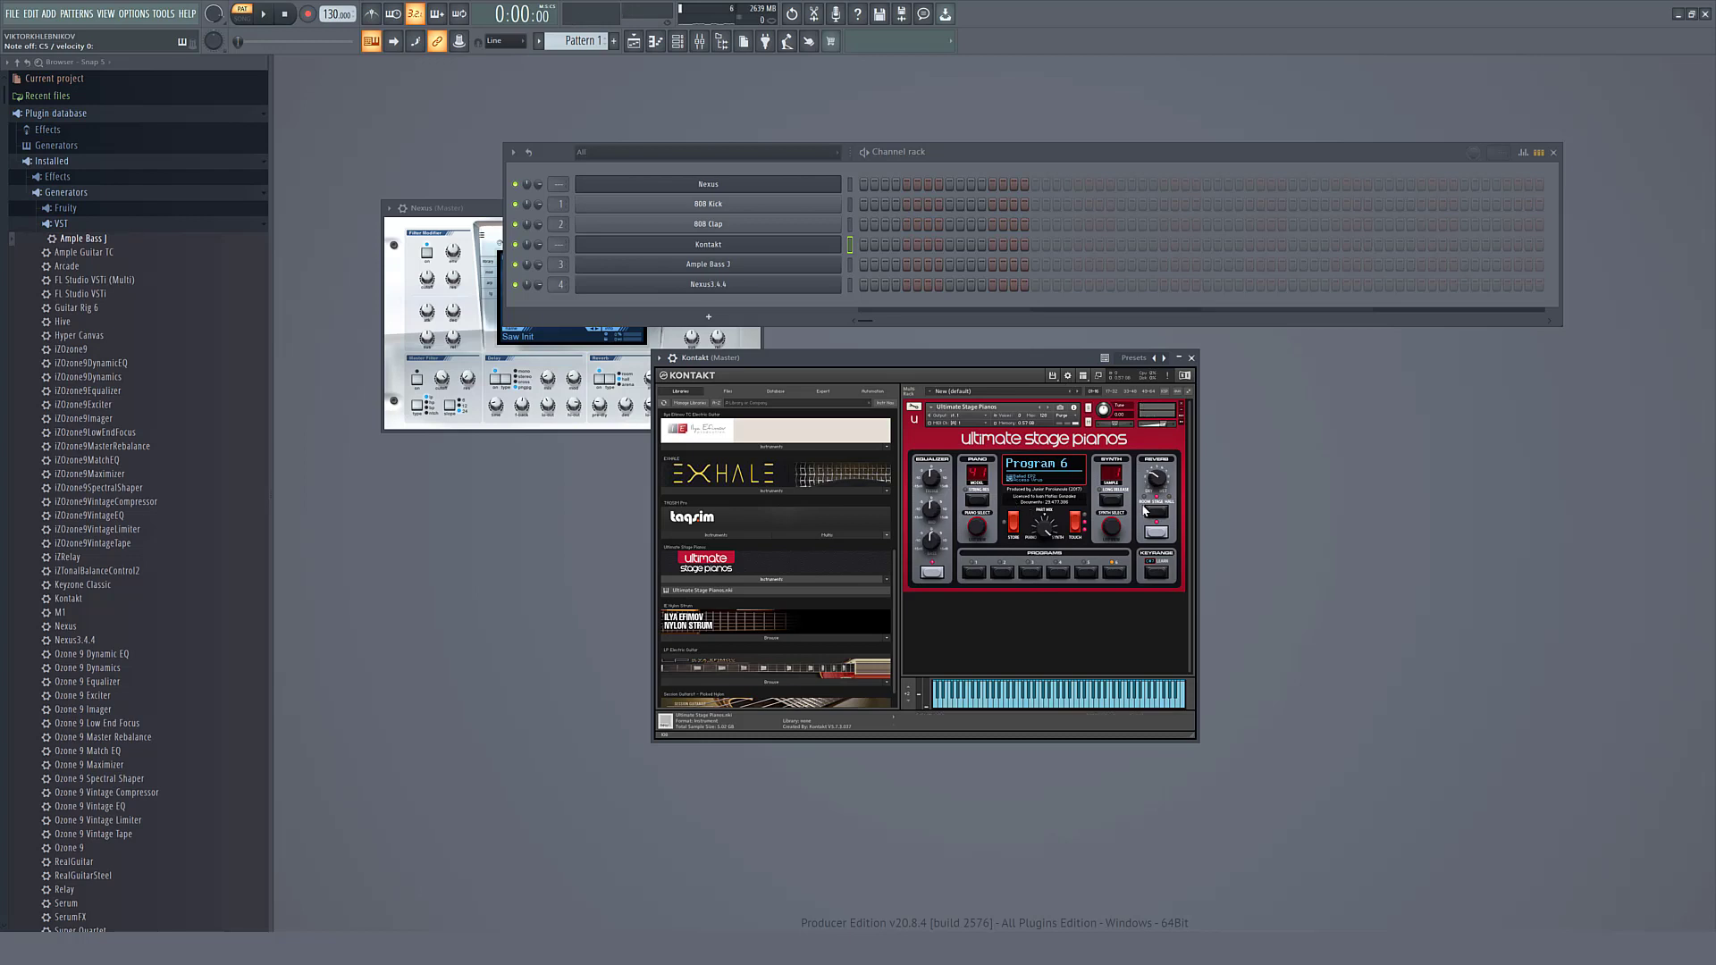
- Remove the Ultimate Stage Pianos instrument without saving its changes and load Scarbee Funk Guitarist
left_click(1180, 409)
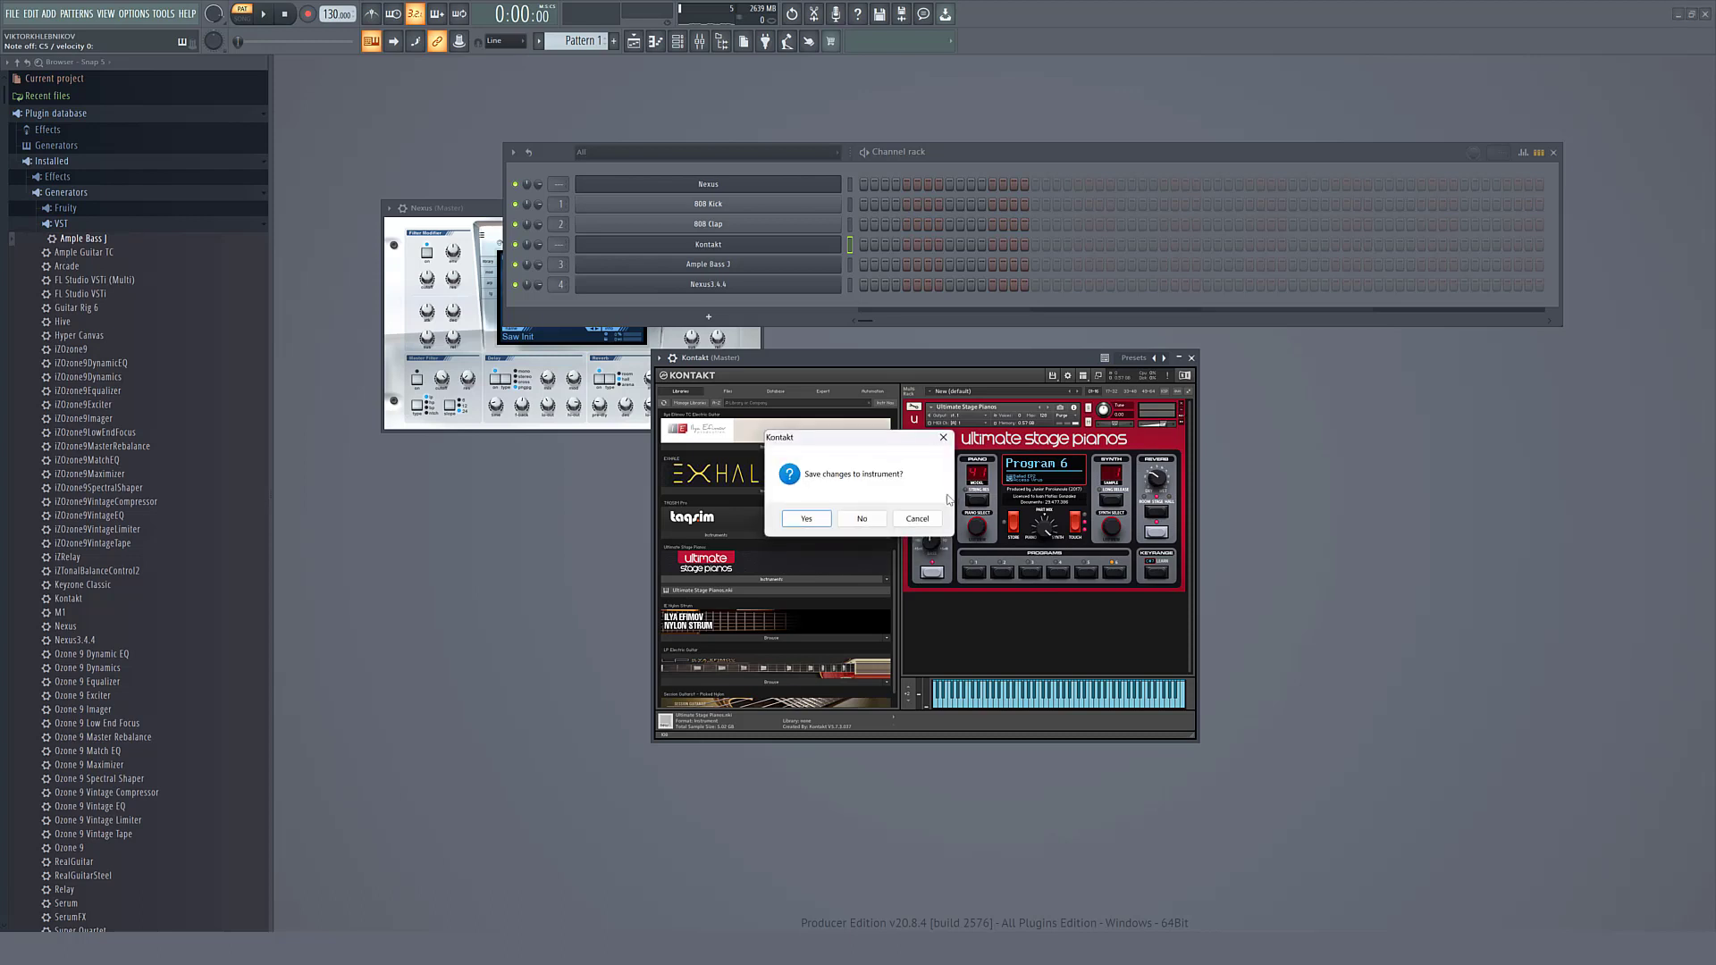
left_click(877, 524)
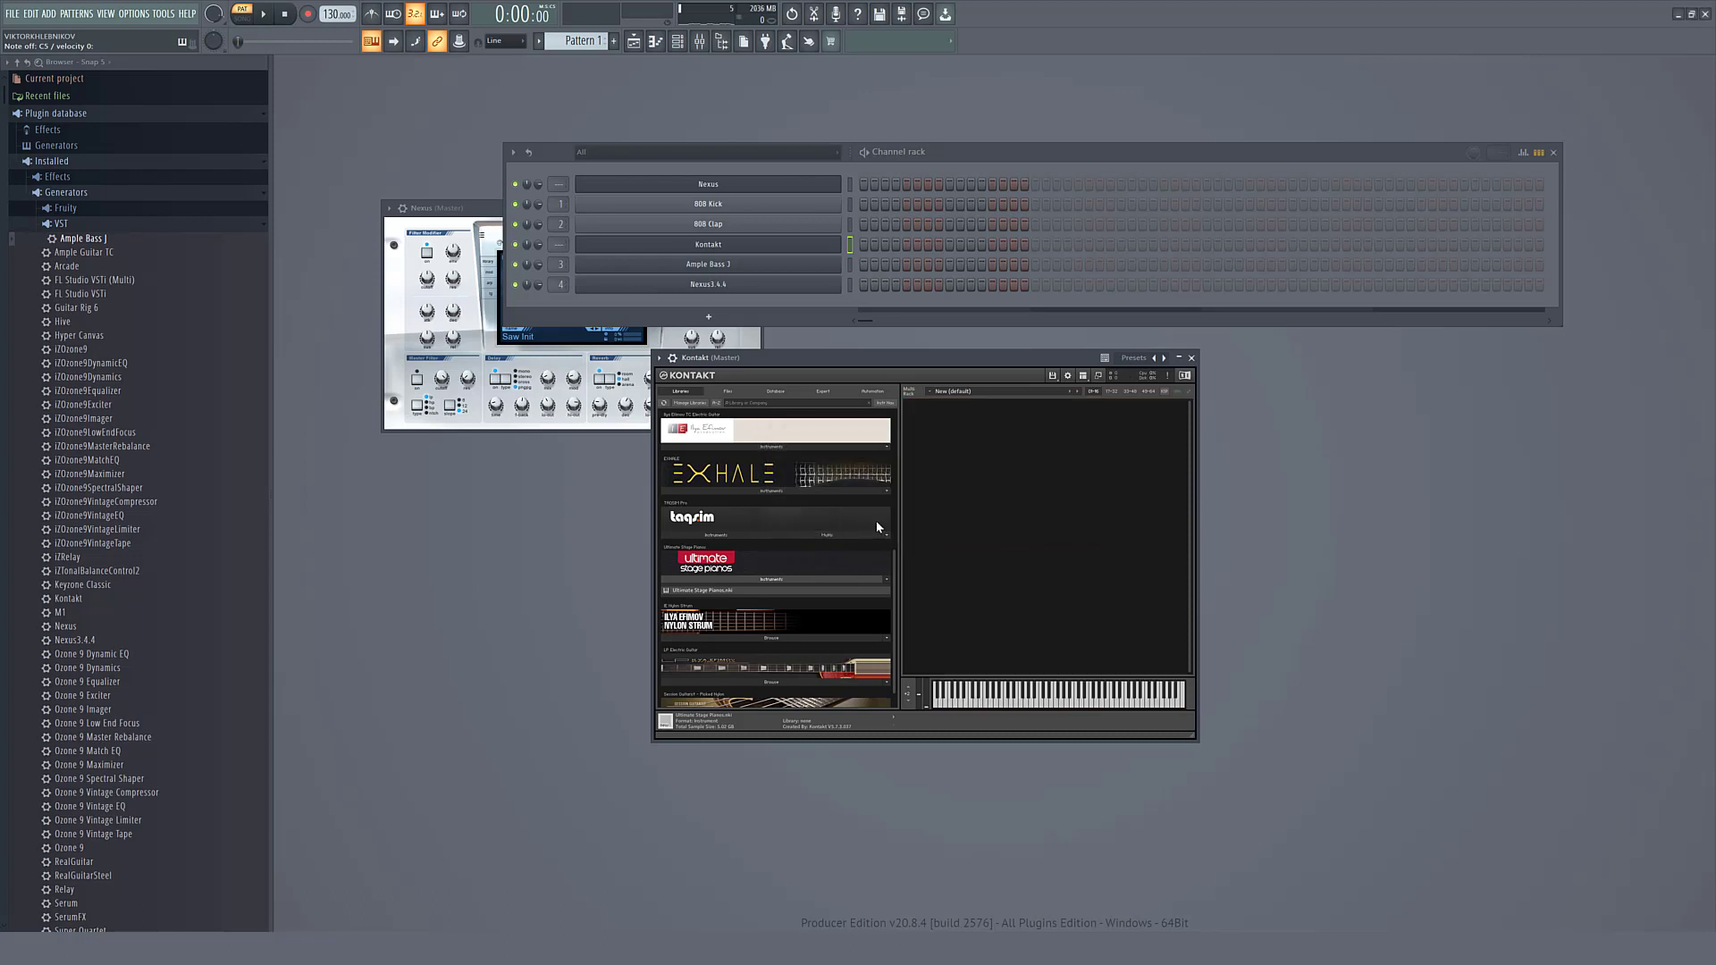
scroll(787, 606, "down", 1)
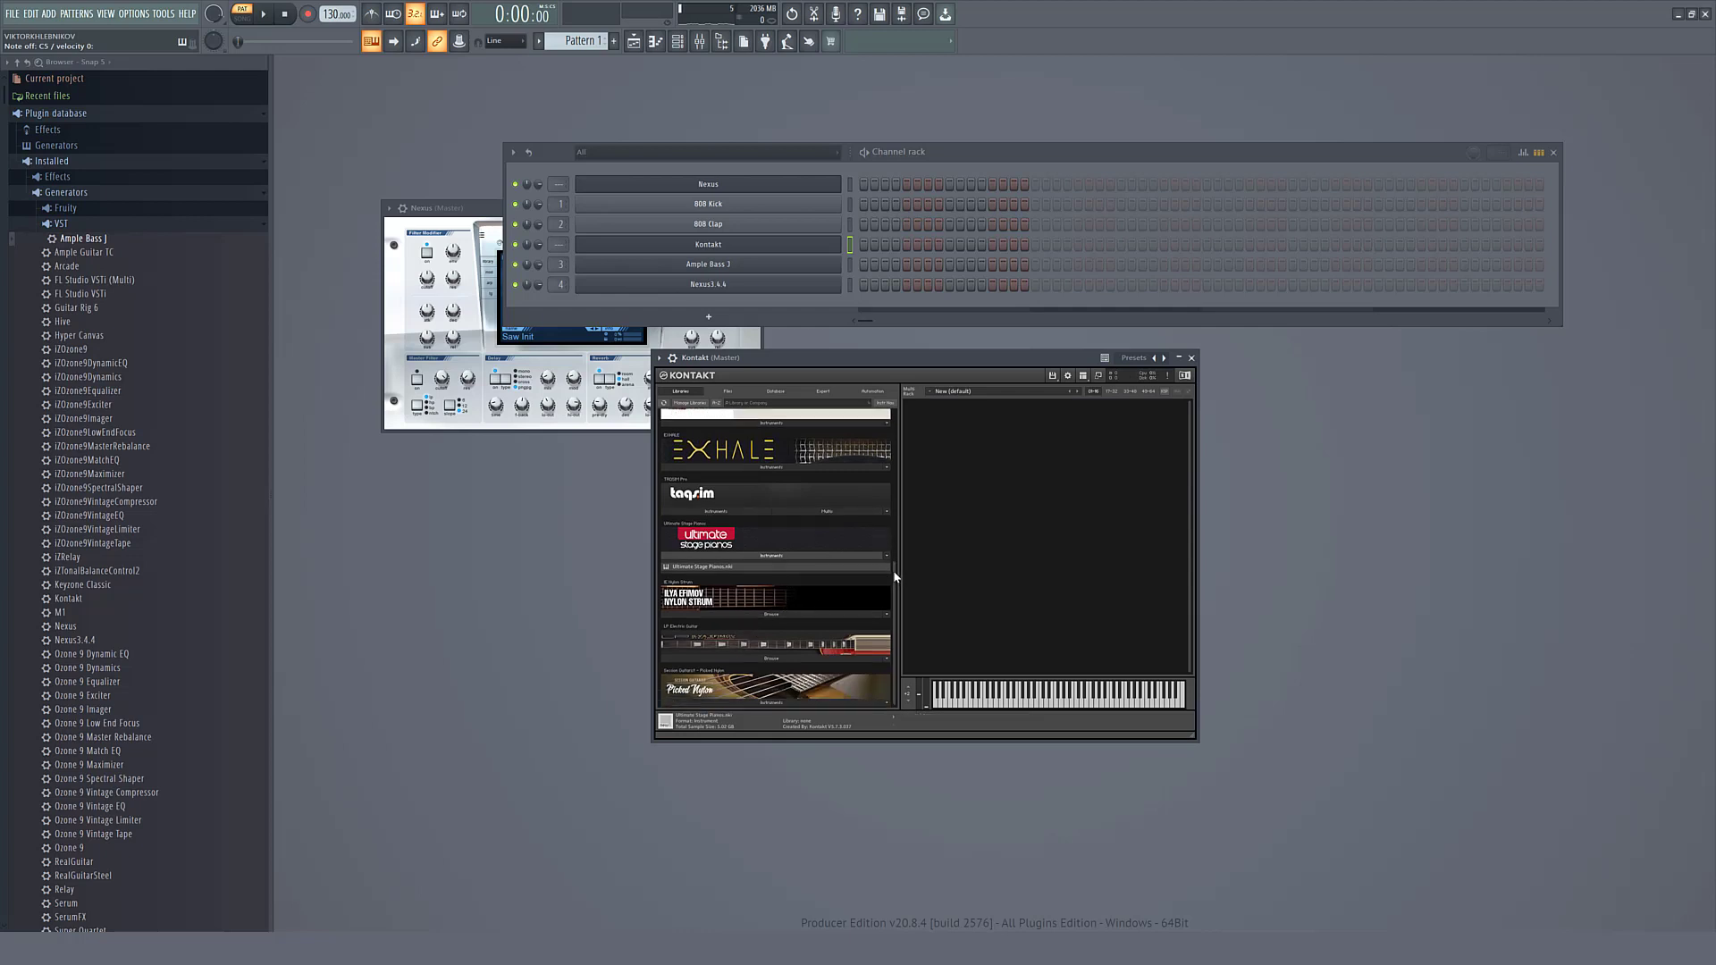
left_click_drag(895, 572, 896, 458)
left_click(792, 610)
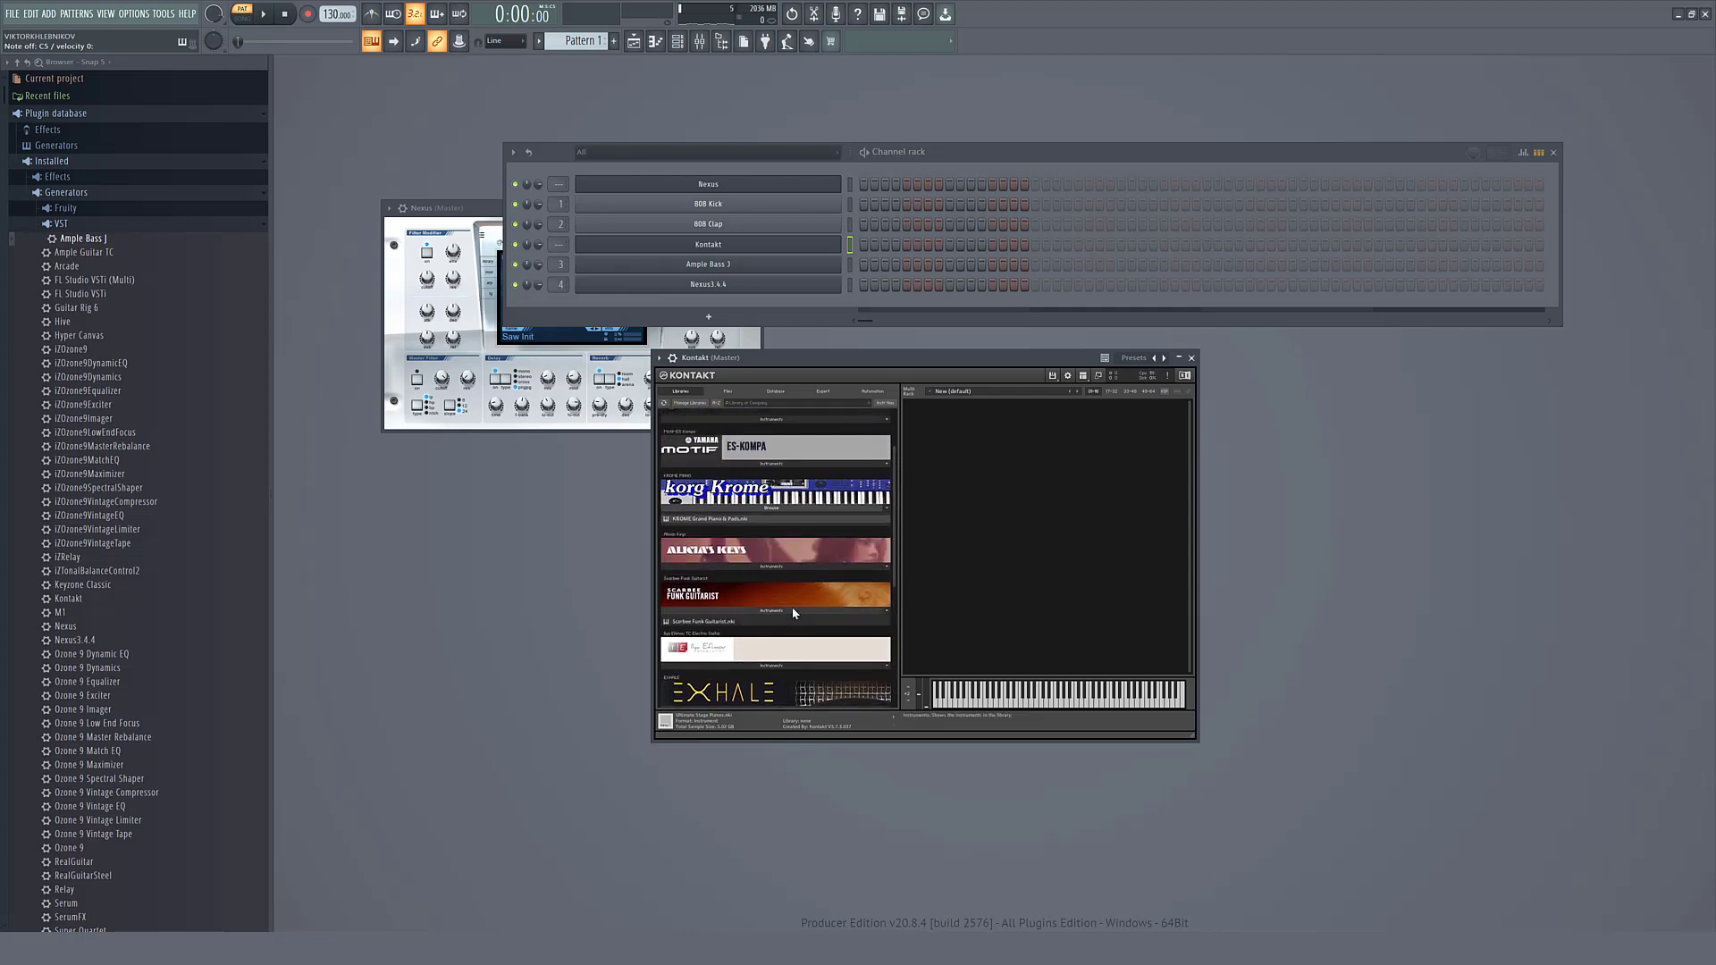
double_click(743, 618)
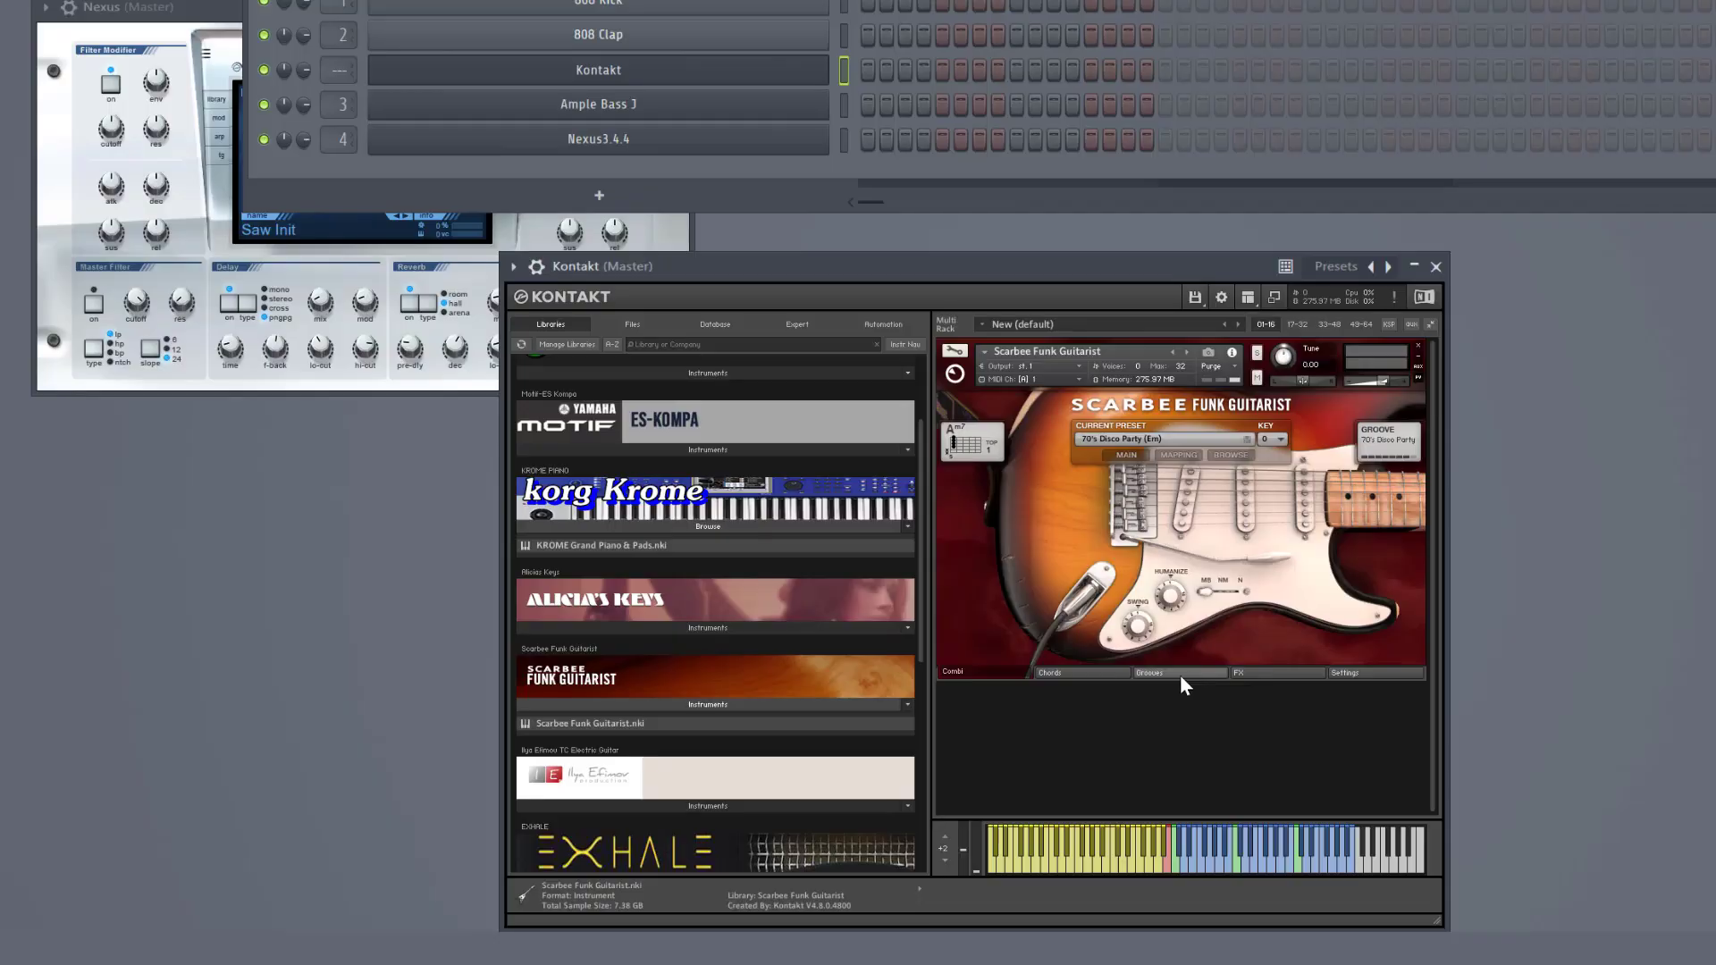
- Load the user chord mapping preset Richzouk45 in Scarbee Funk Guitarist
left_click(1122, 675)
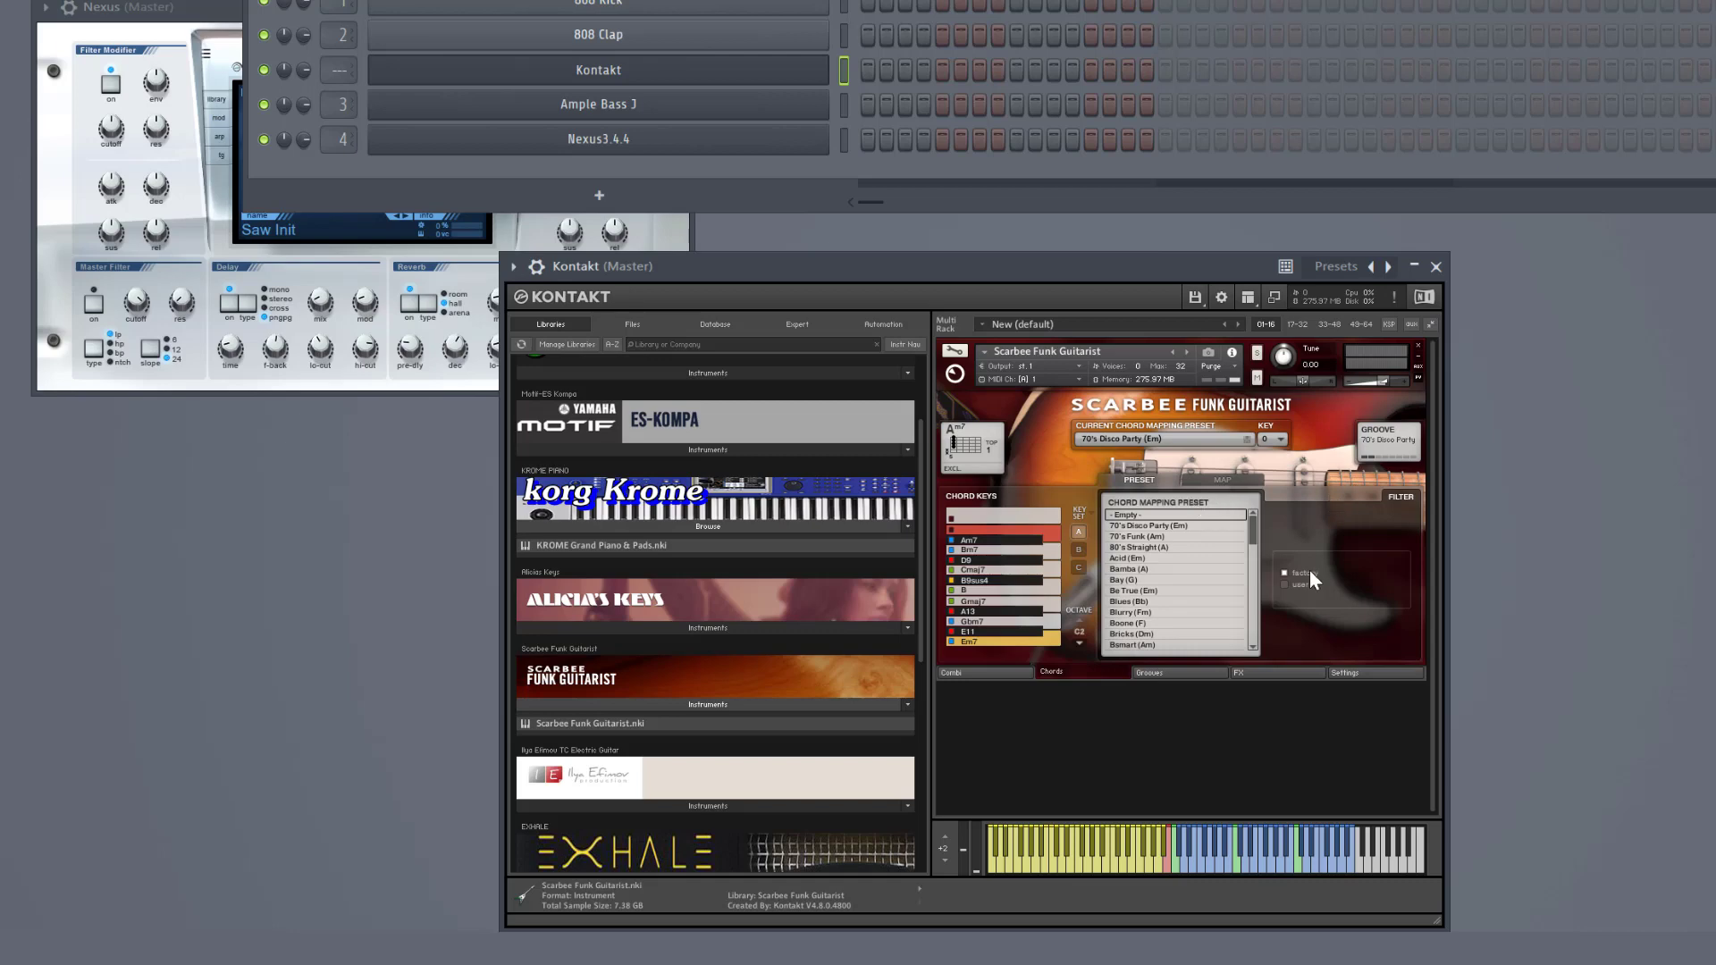
left_click(1284, 585)
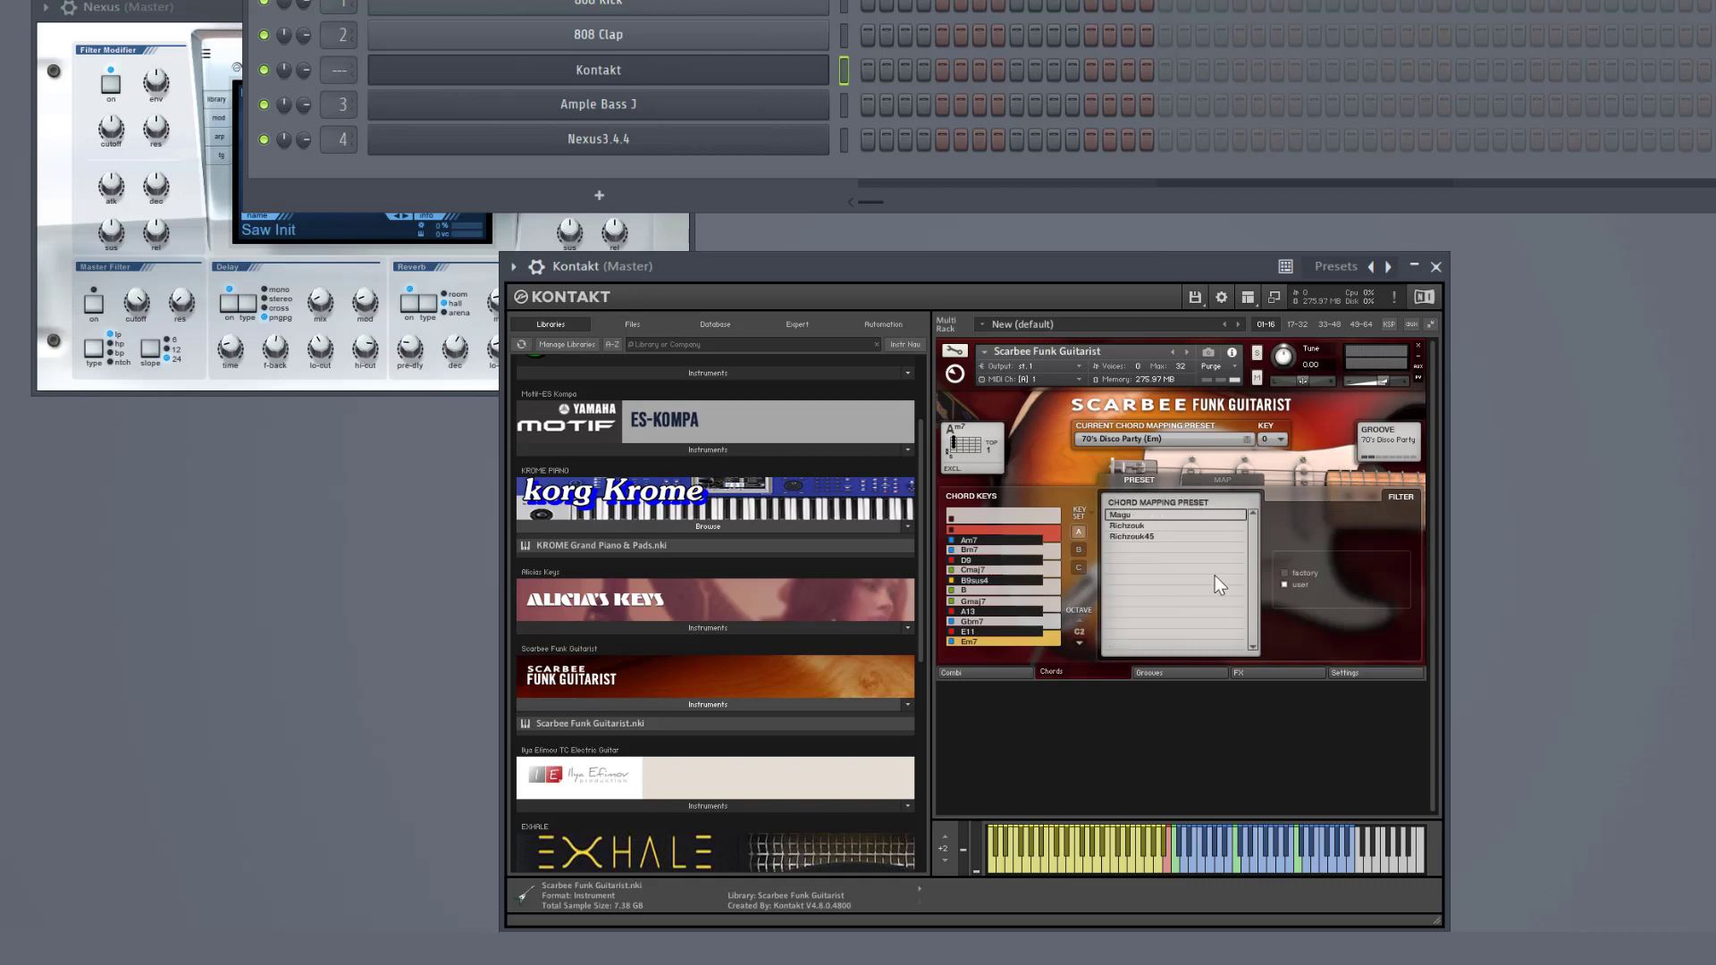
left_click(1138, 537)
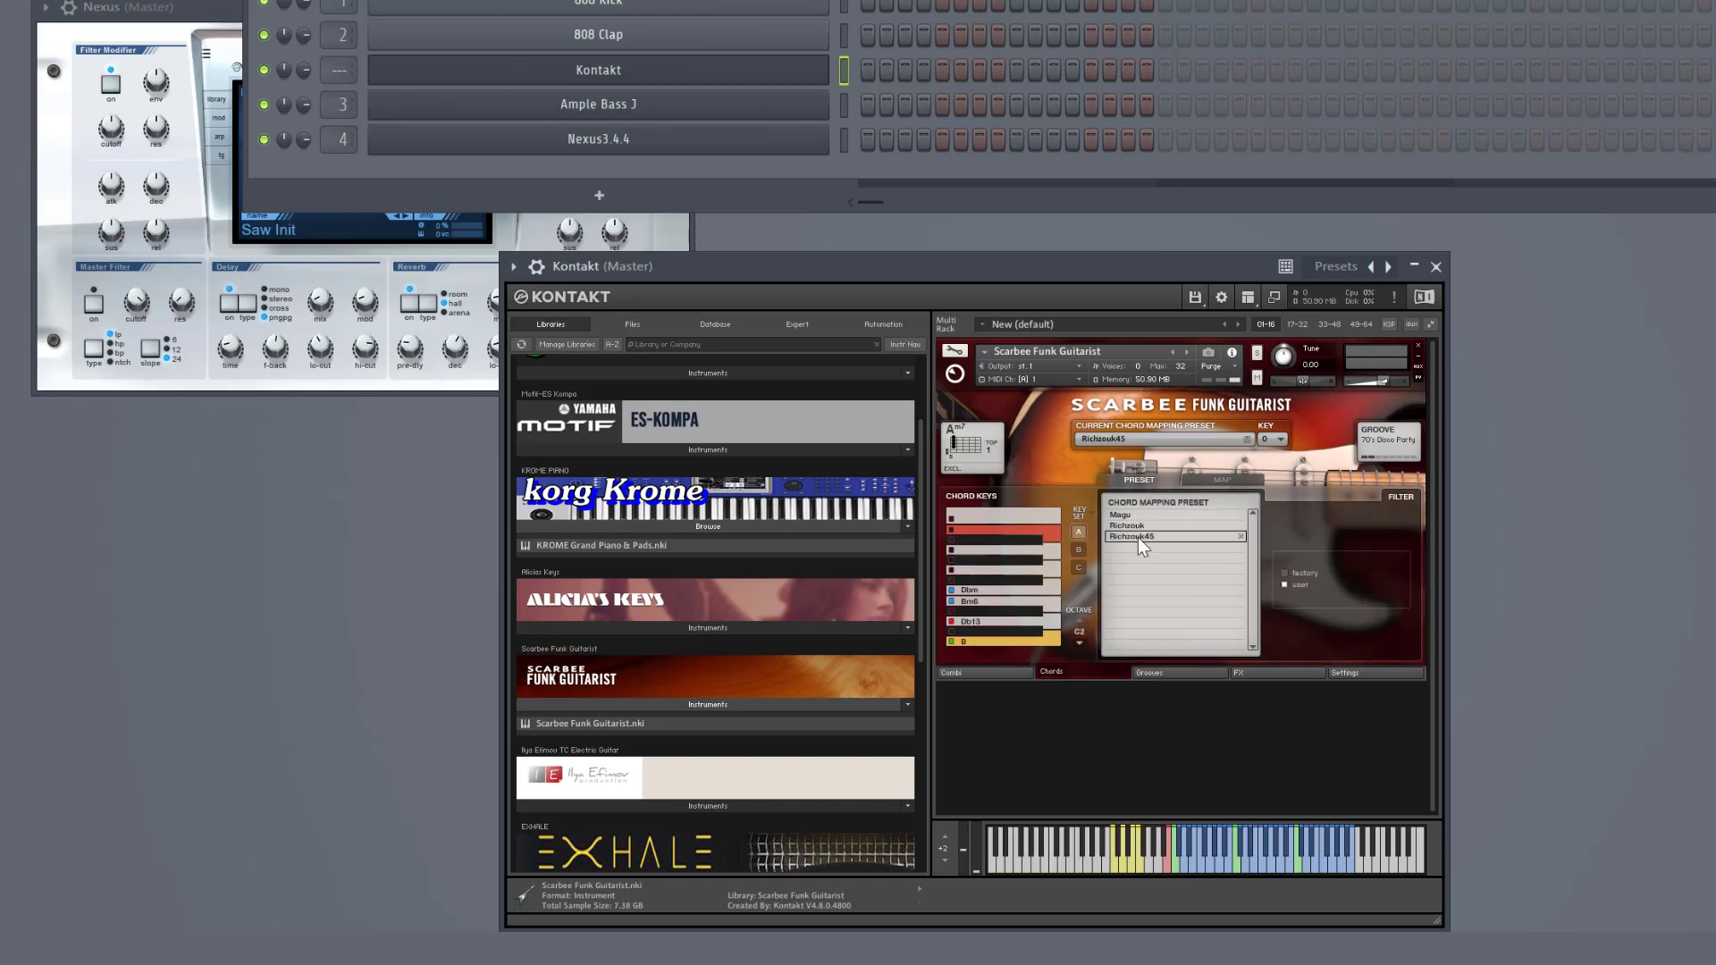
- Load the user groove mapping preset Richstar Groove2 and return to the guitar's chord settings
left_click(1161, 676)
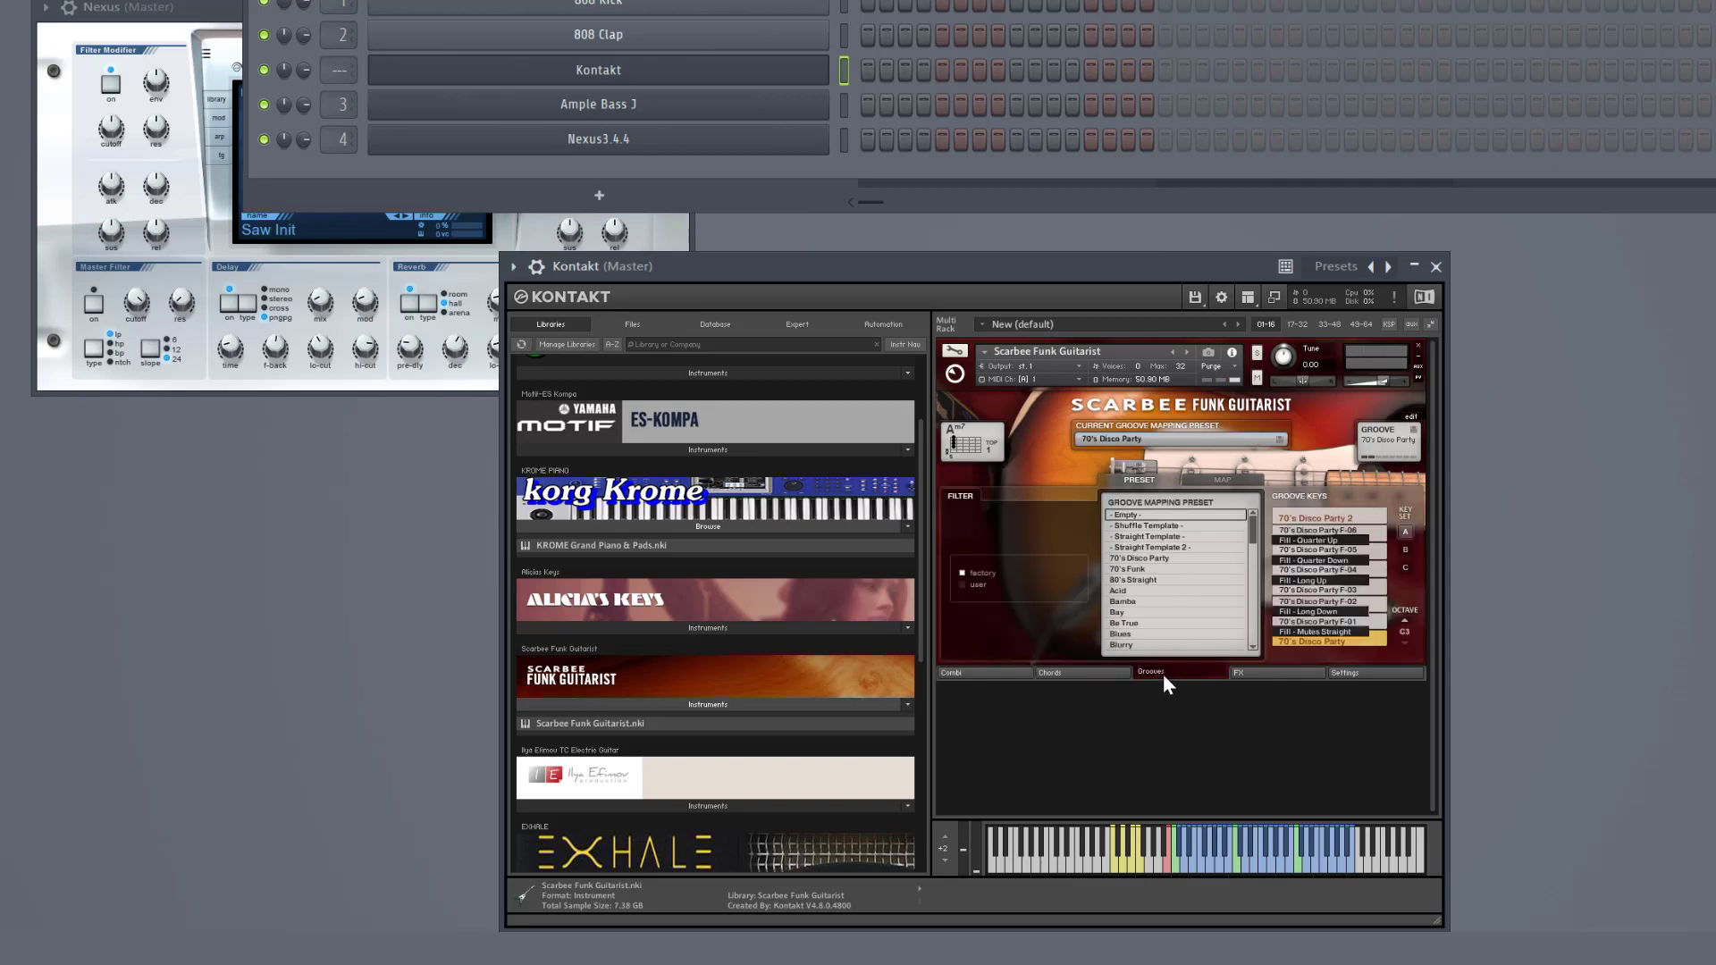
left_click(962, 582)
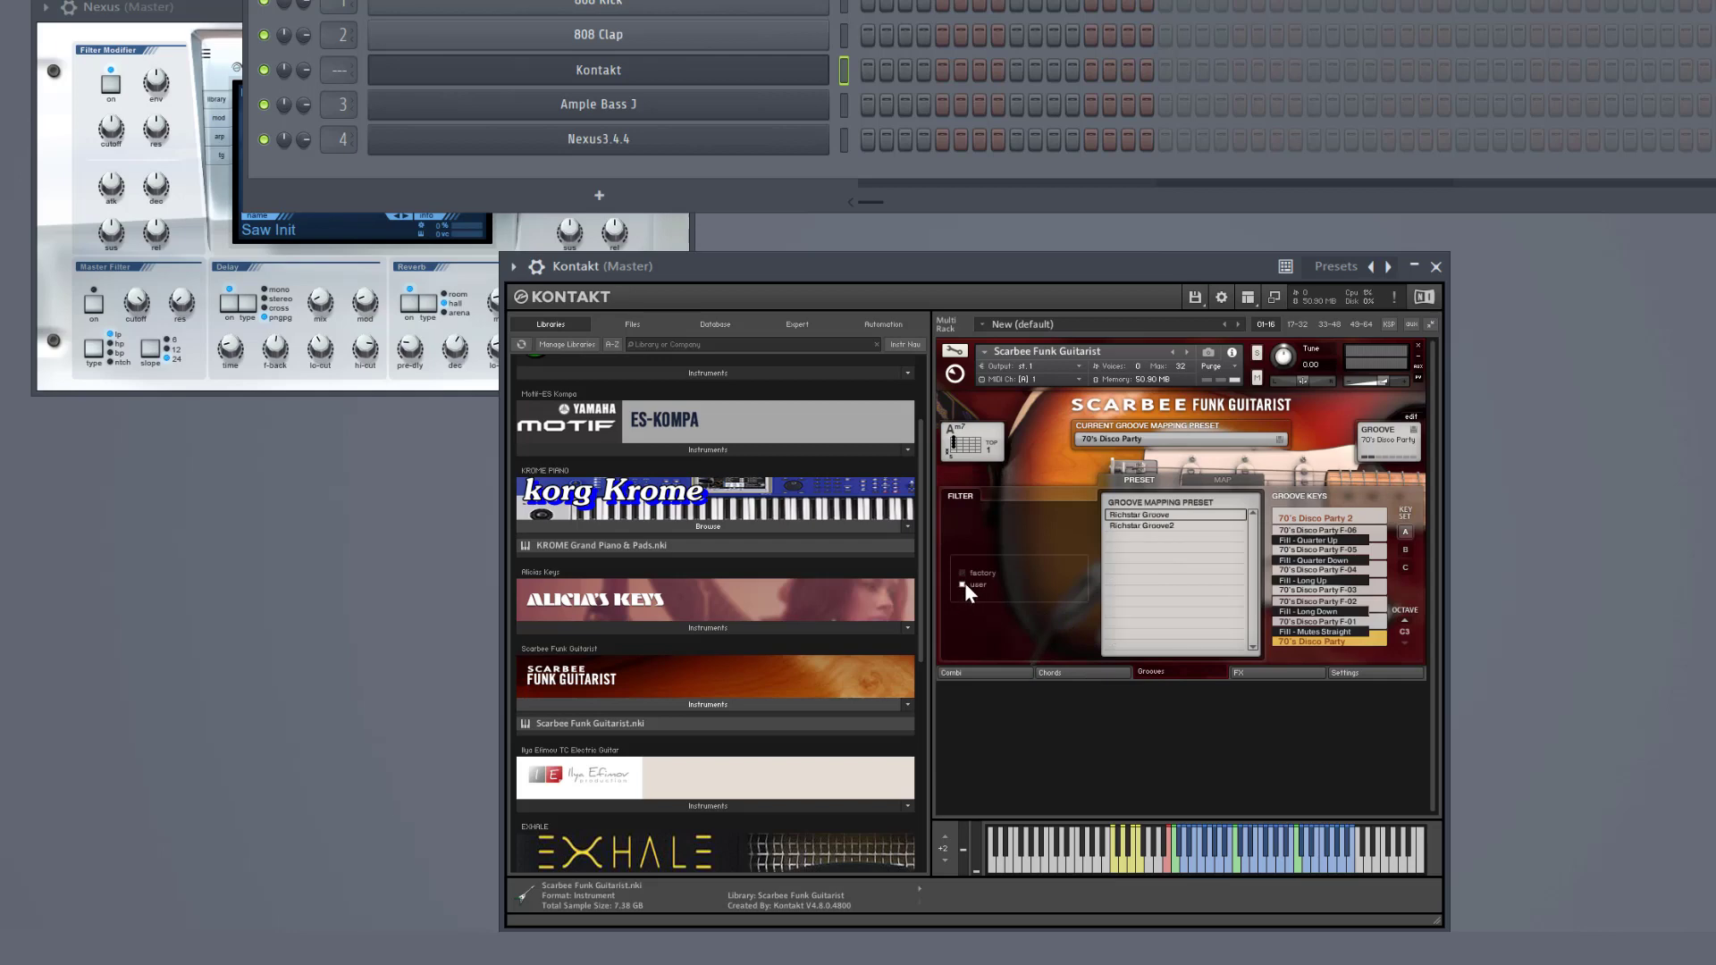
left_click(1173, 525)
left_click(1057, 674)
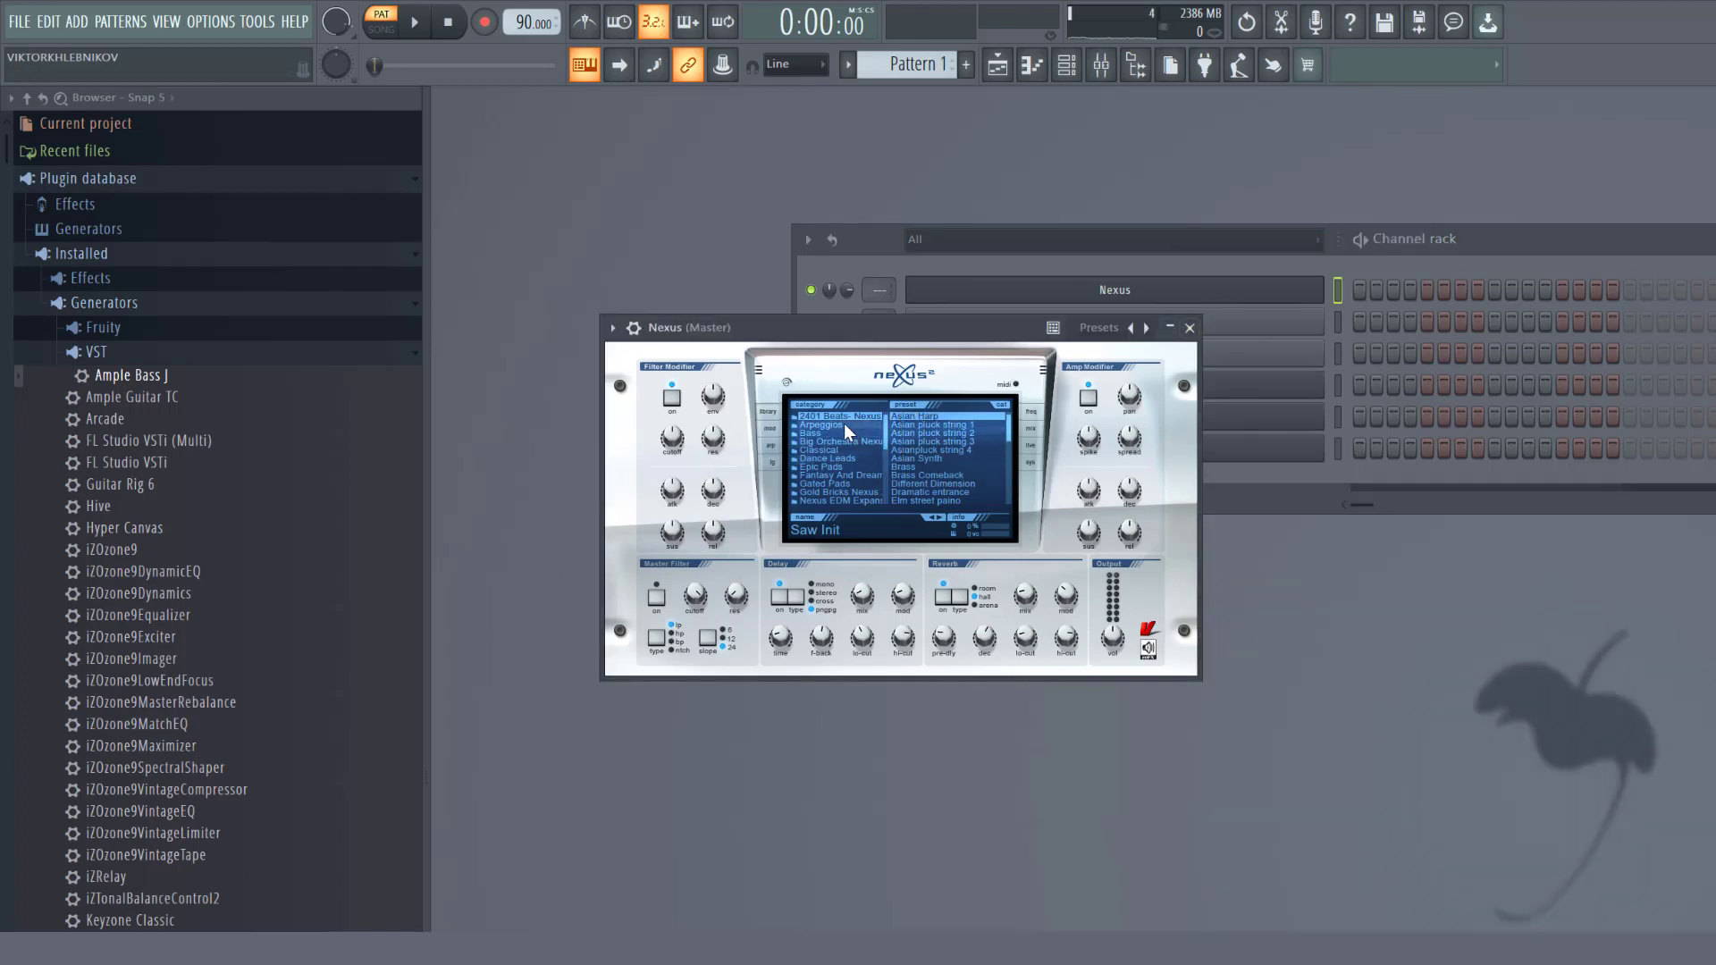
- Try the Nexus presets CL Angels Harp from the Classical category and PN Ballad Epiano 1 from the Piano category
left_click(836, 449)
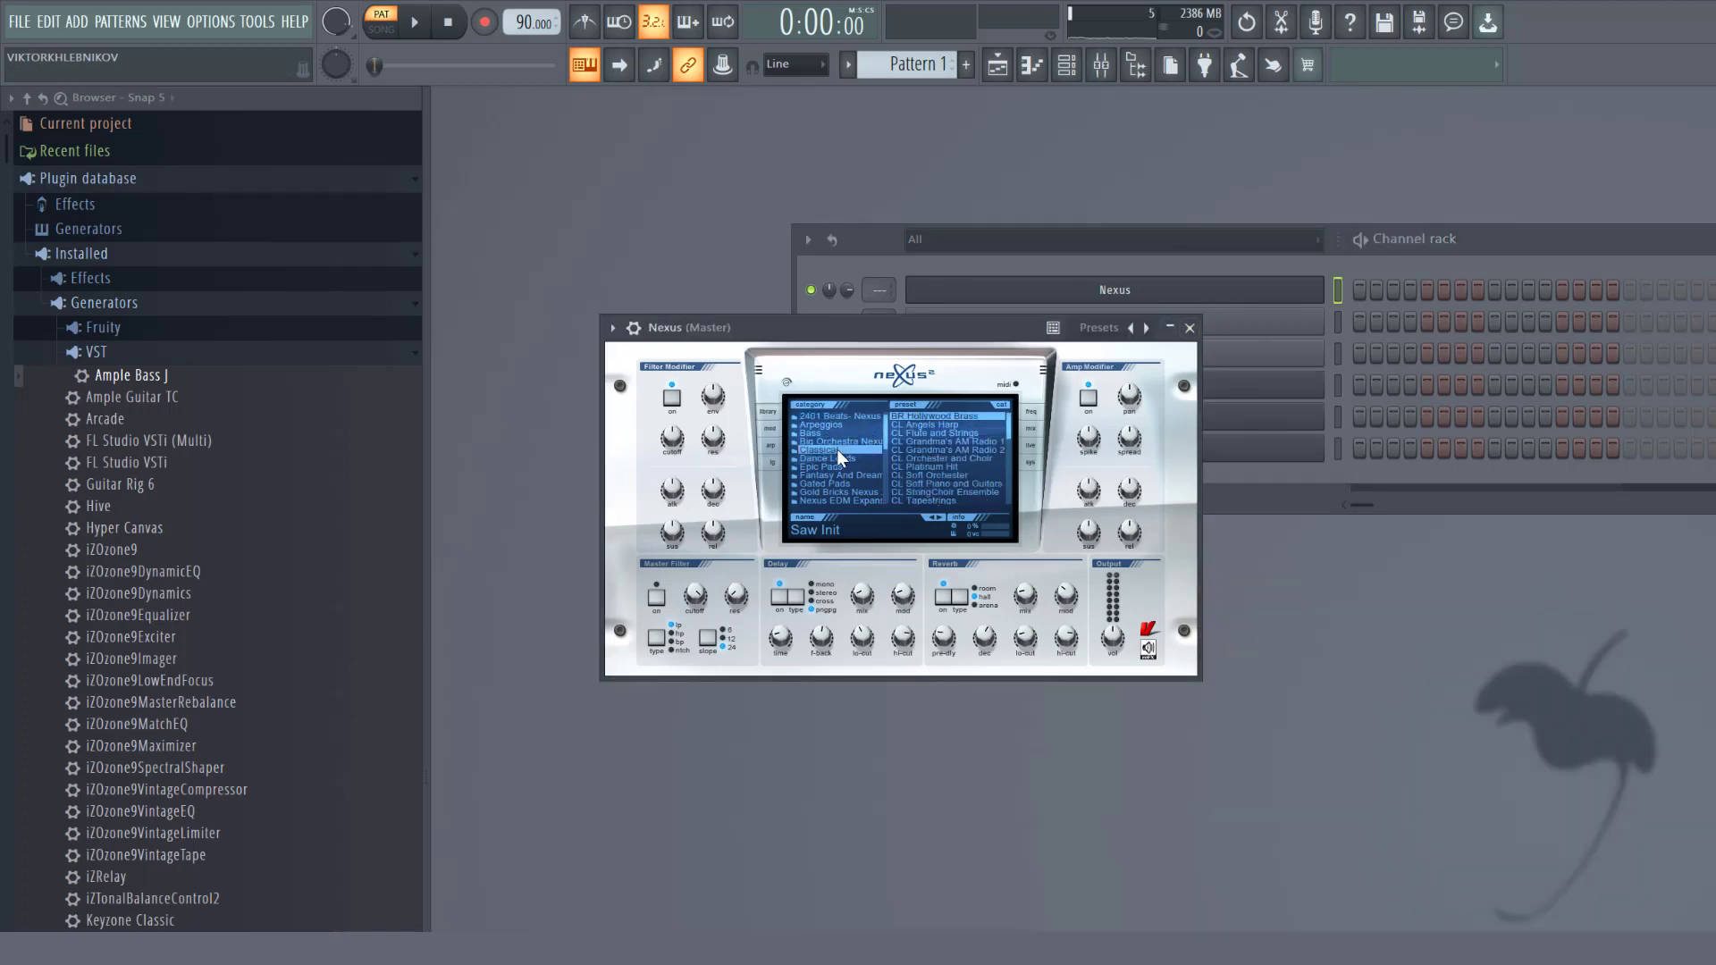
left_click(924, 426)
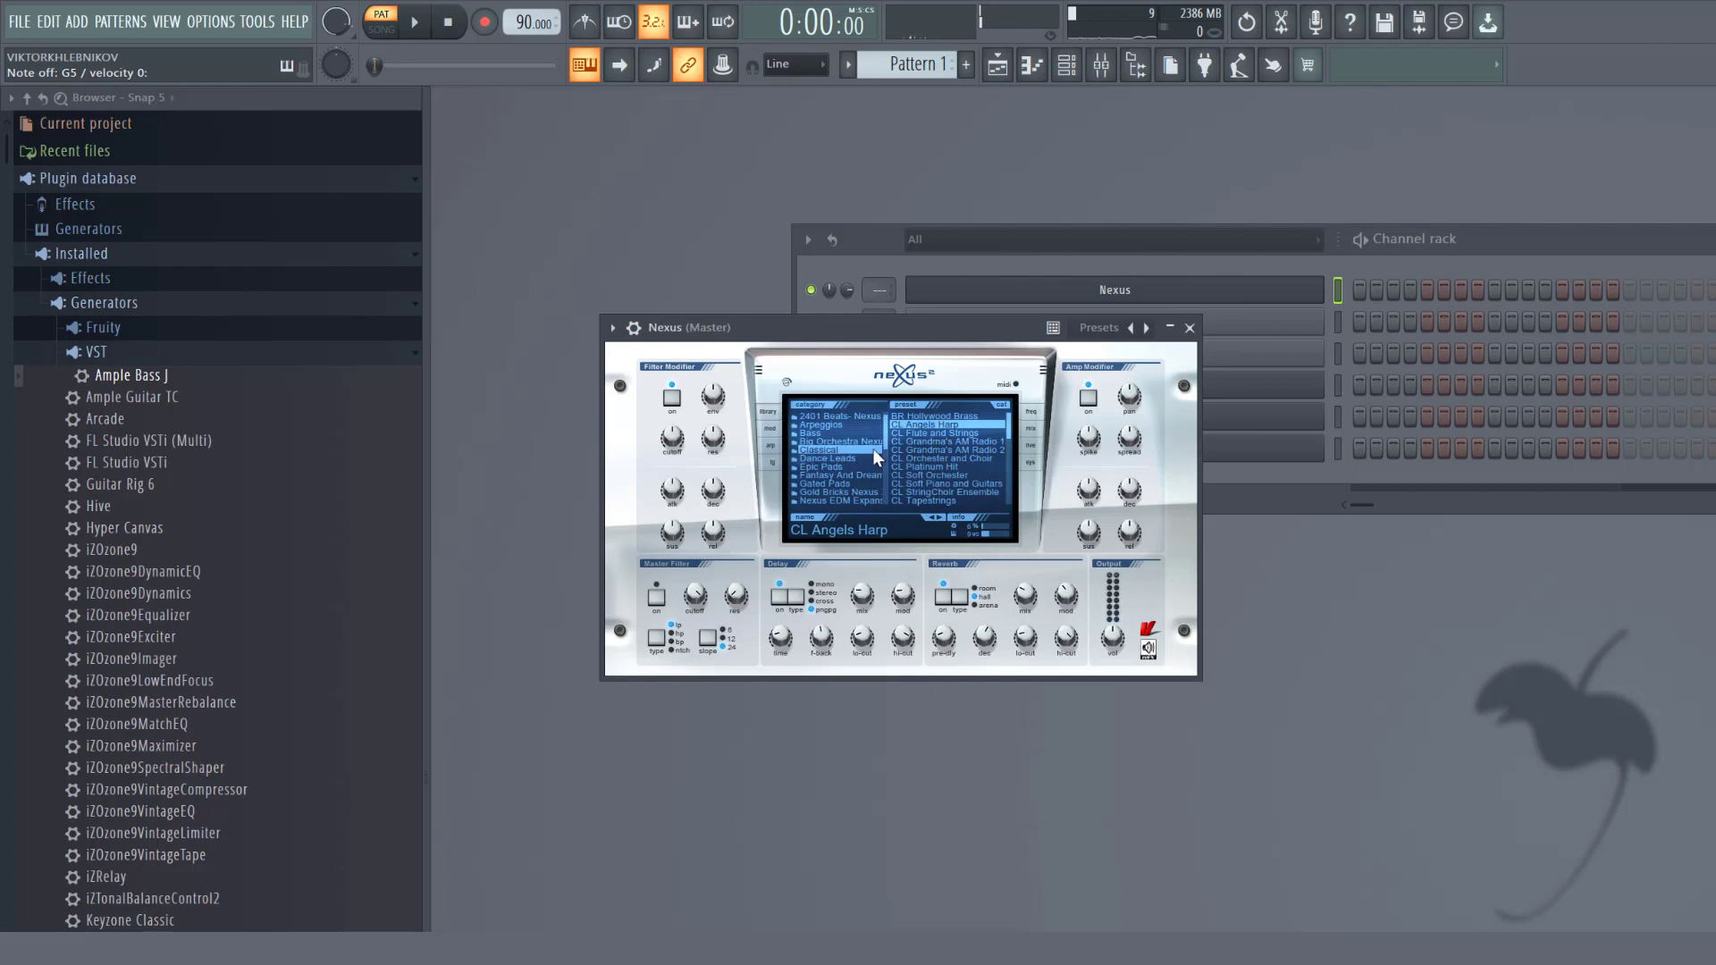
mouse_move(885, 437)
left_mouse_down()
mouse_move(887, 475)
mouse_move(887, 445)
left_mouse_up()
left_click(827, 451)
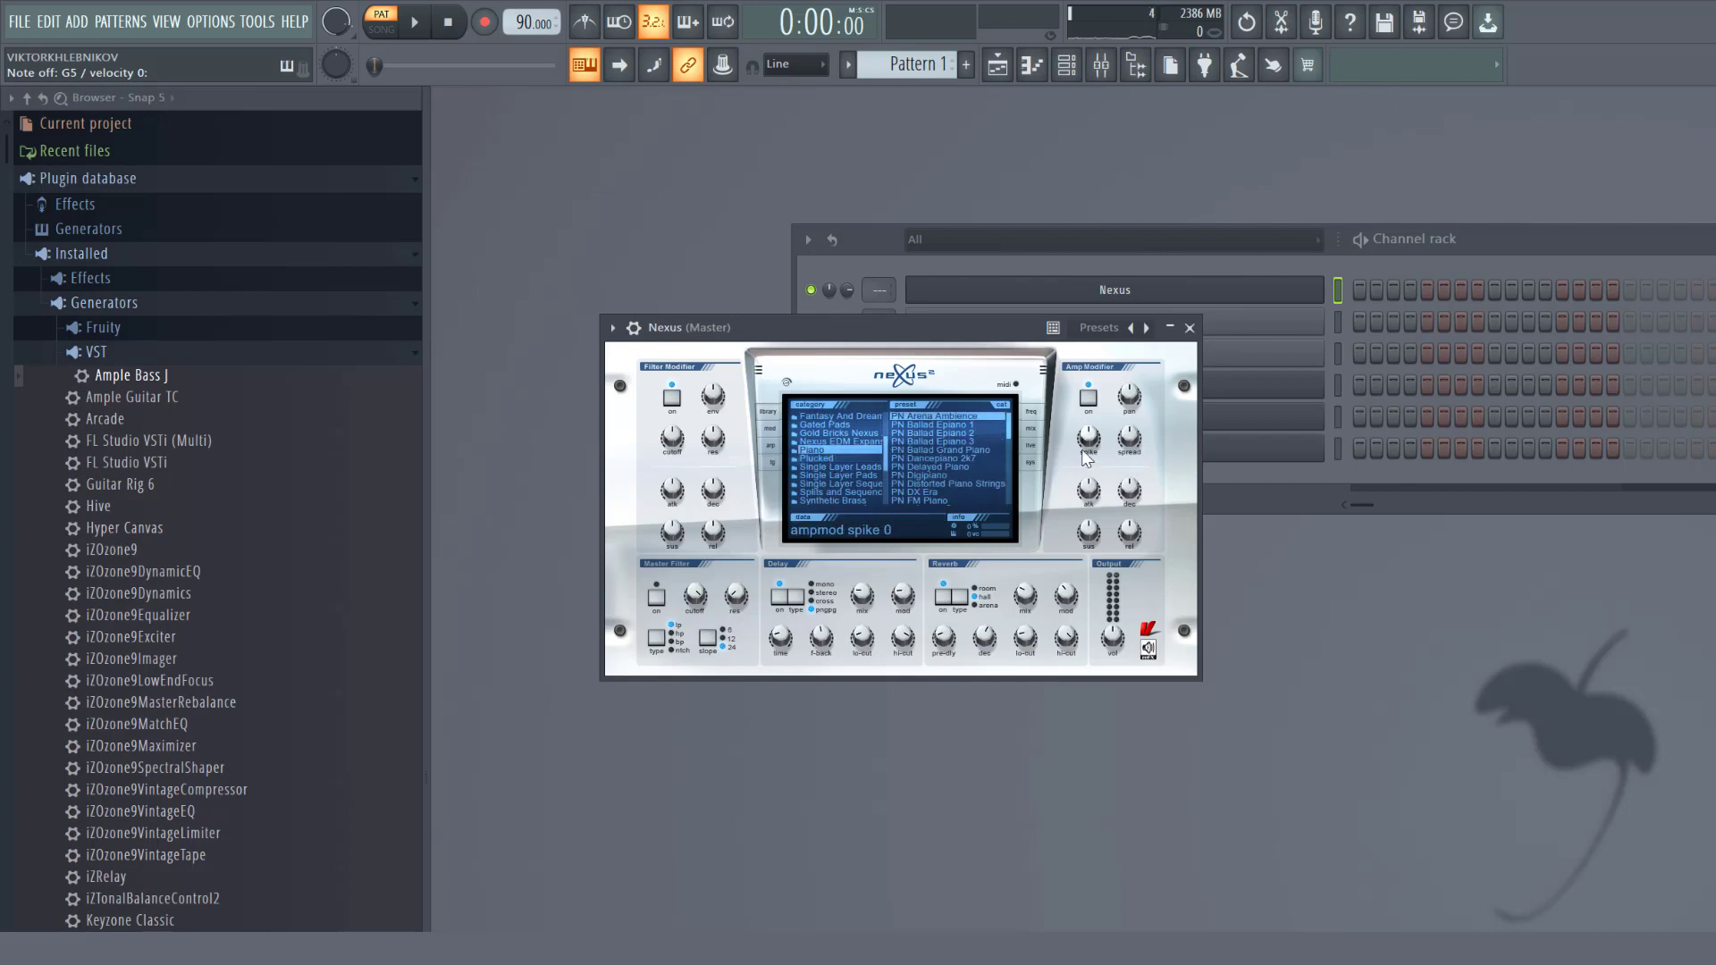
left_click(973, 424)
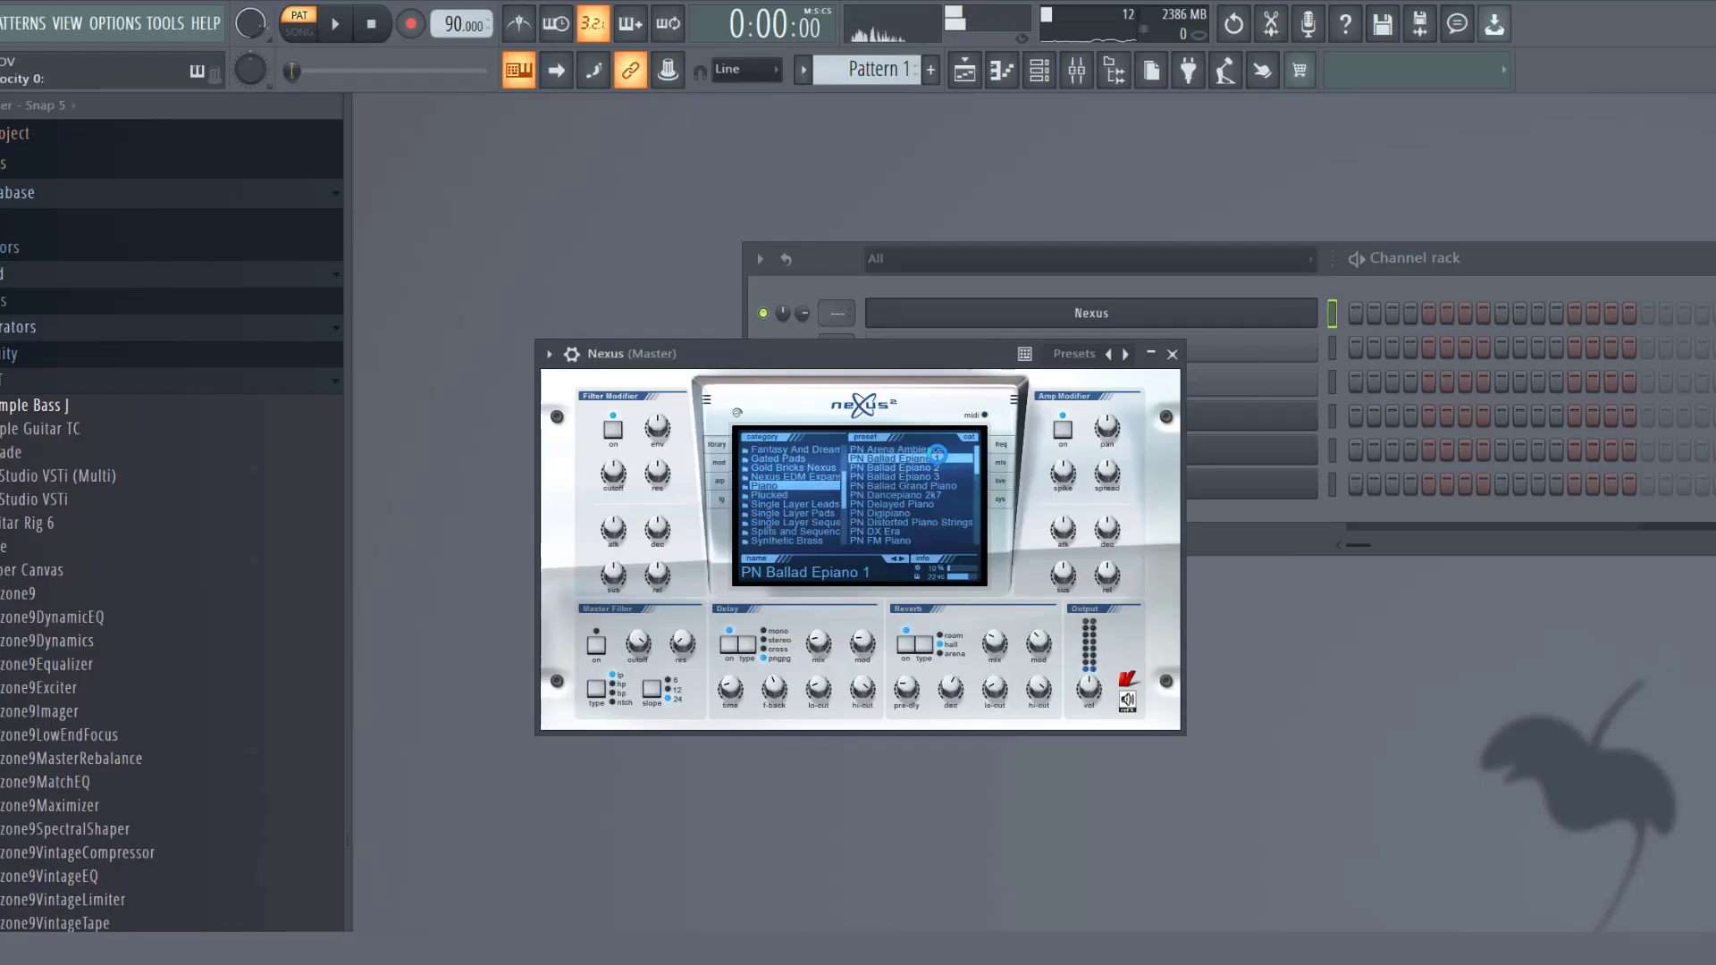
- Try BA E-Bass 2 from the XP Guitars category in Nexus, and load the GT Jazz Guitar Thin preset
left_click_drag(845, 489, 839, 544)
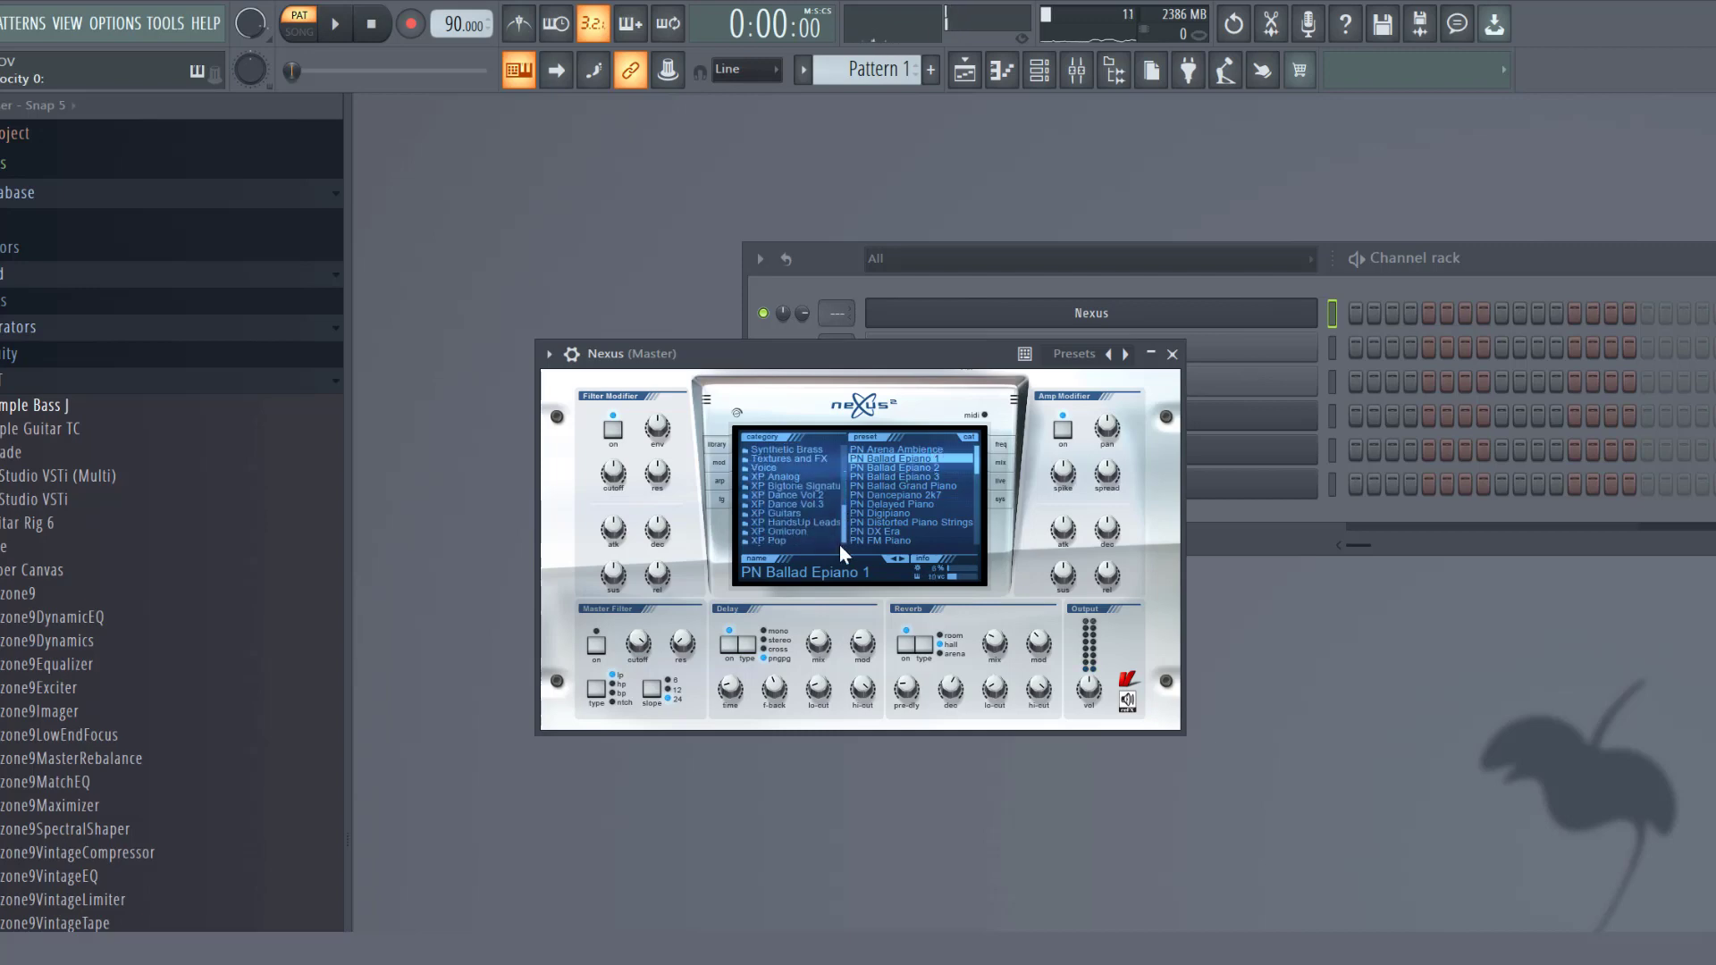
left_click(788, 512)
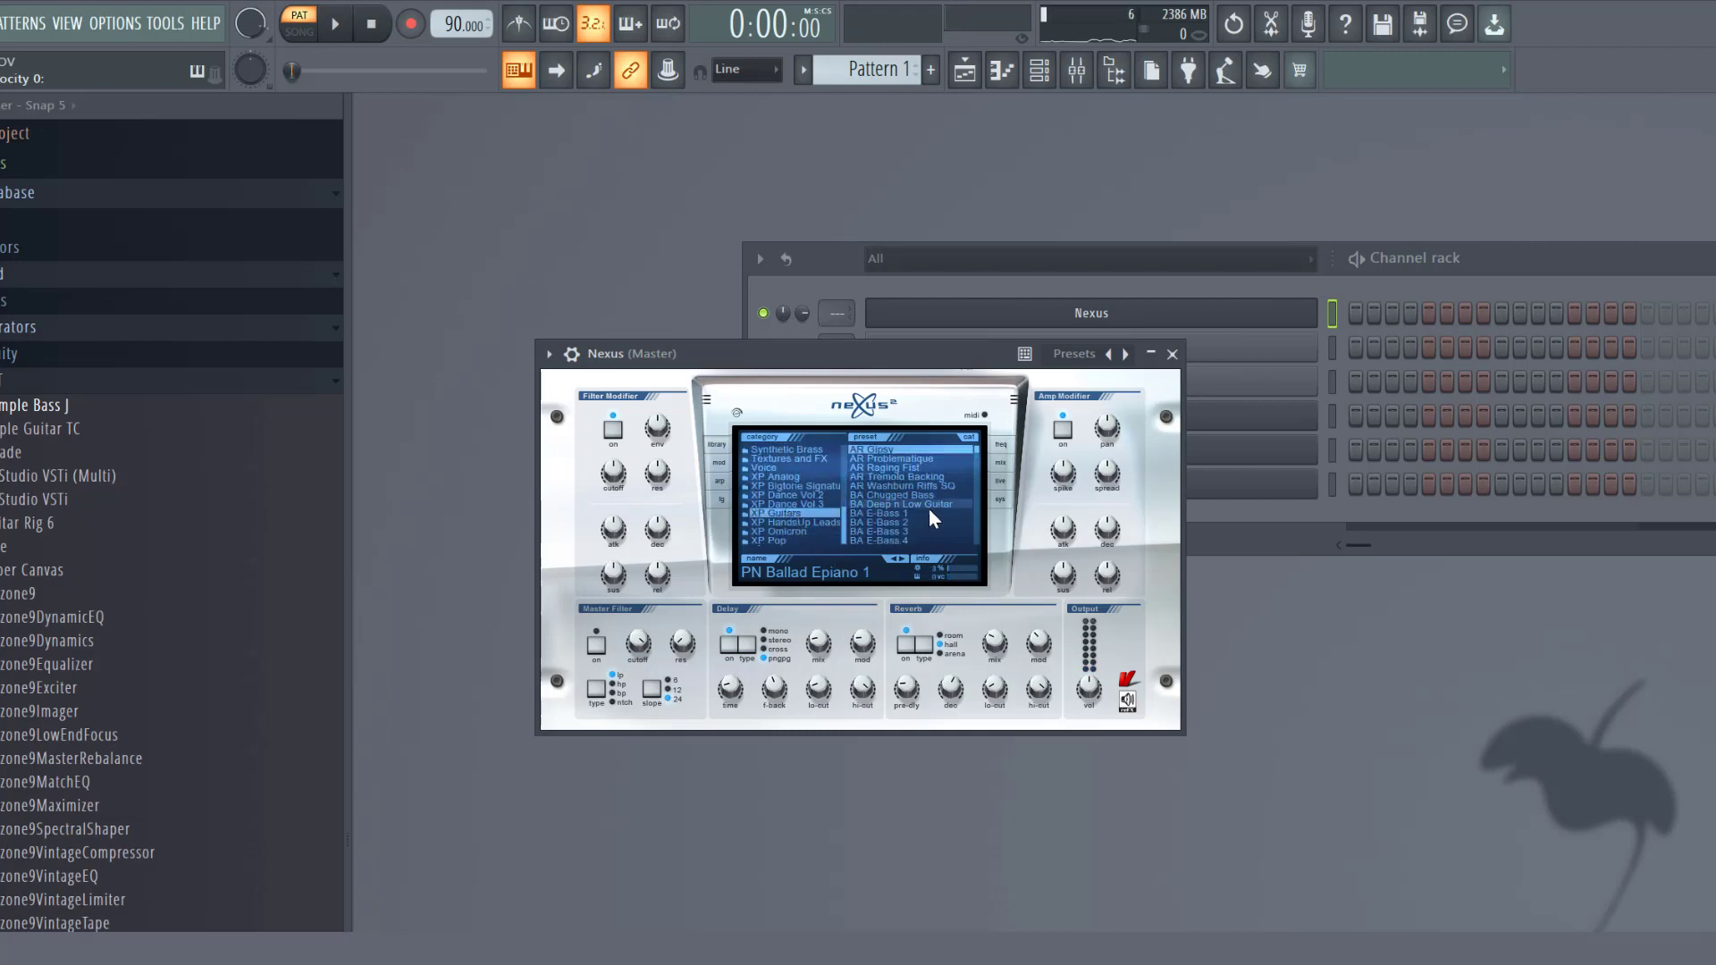
left_click(895, 523)
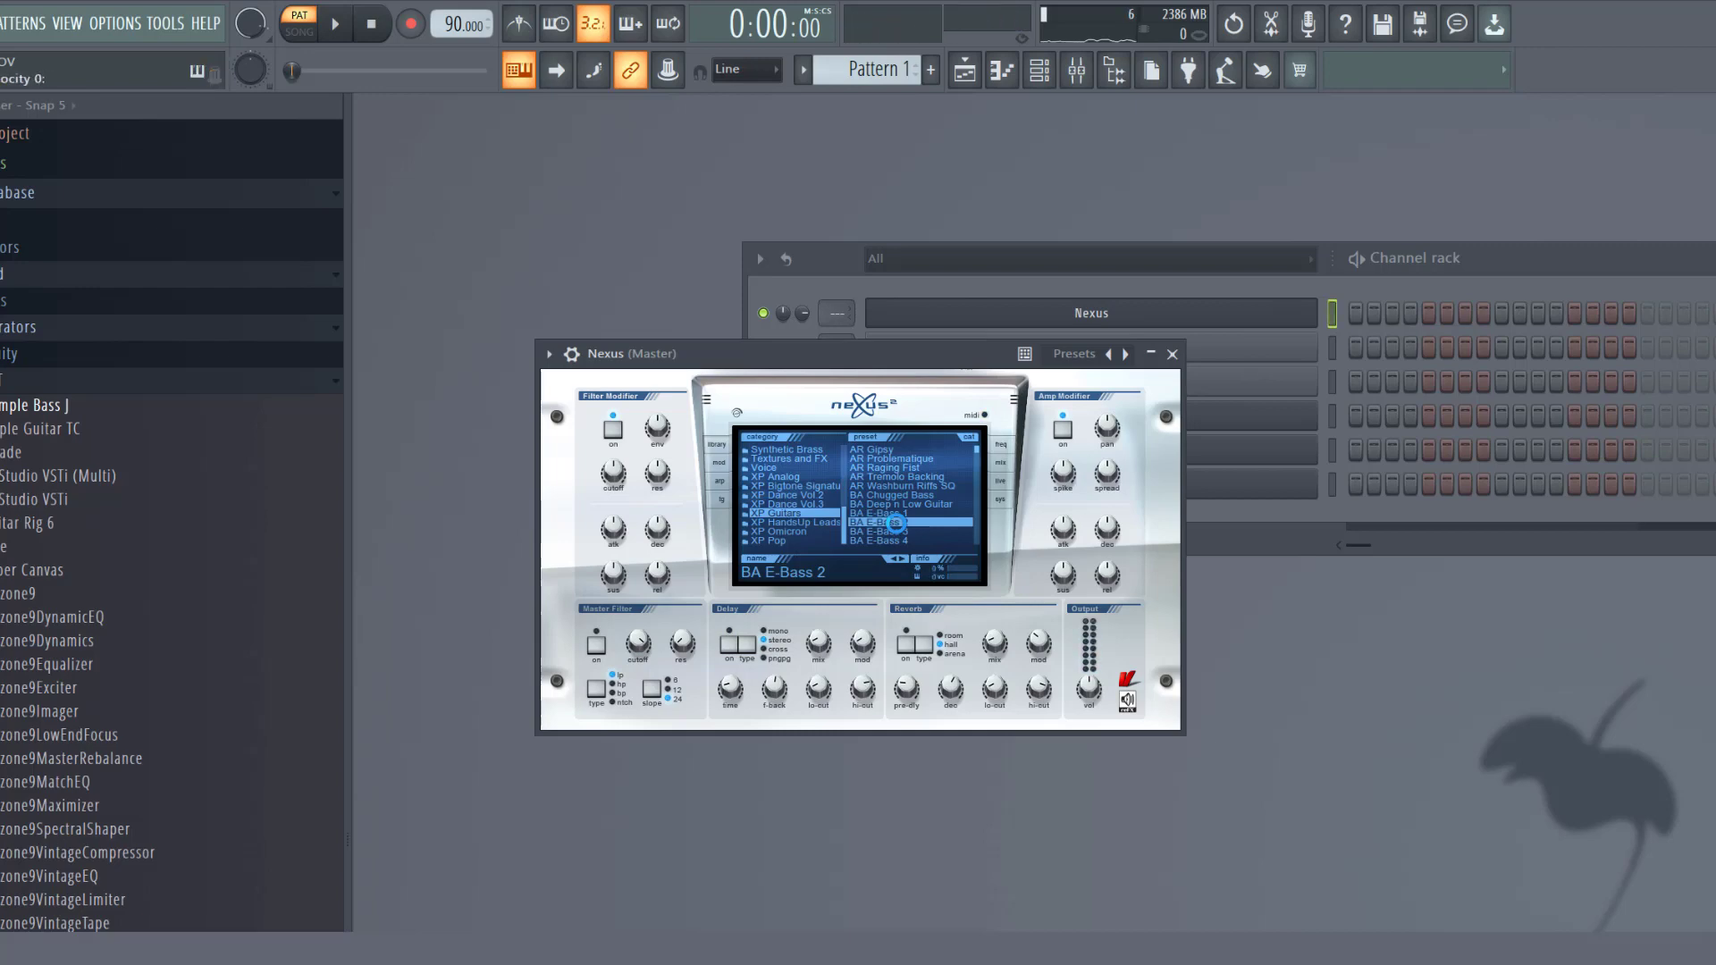
left_click_drag(978, 450, 994, 490)
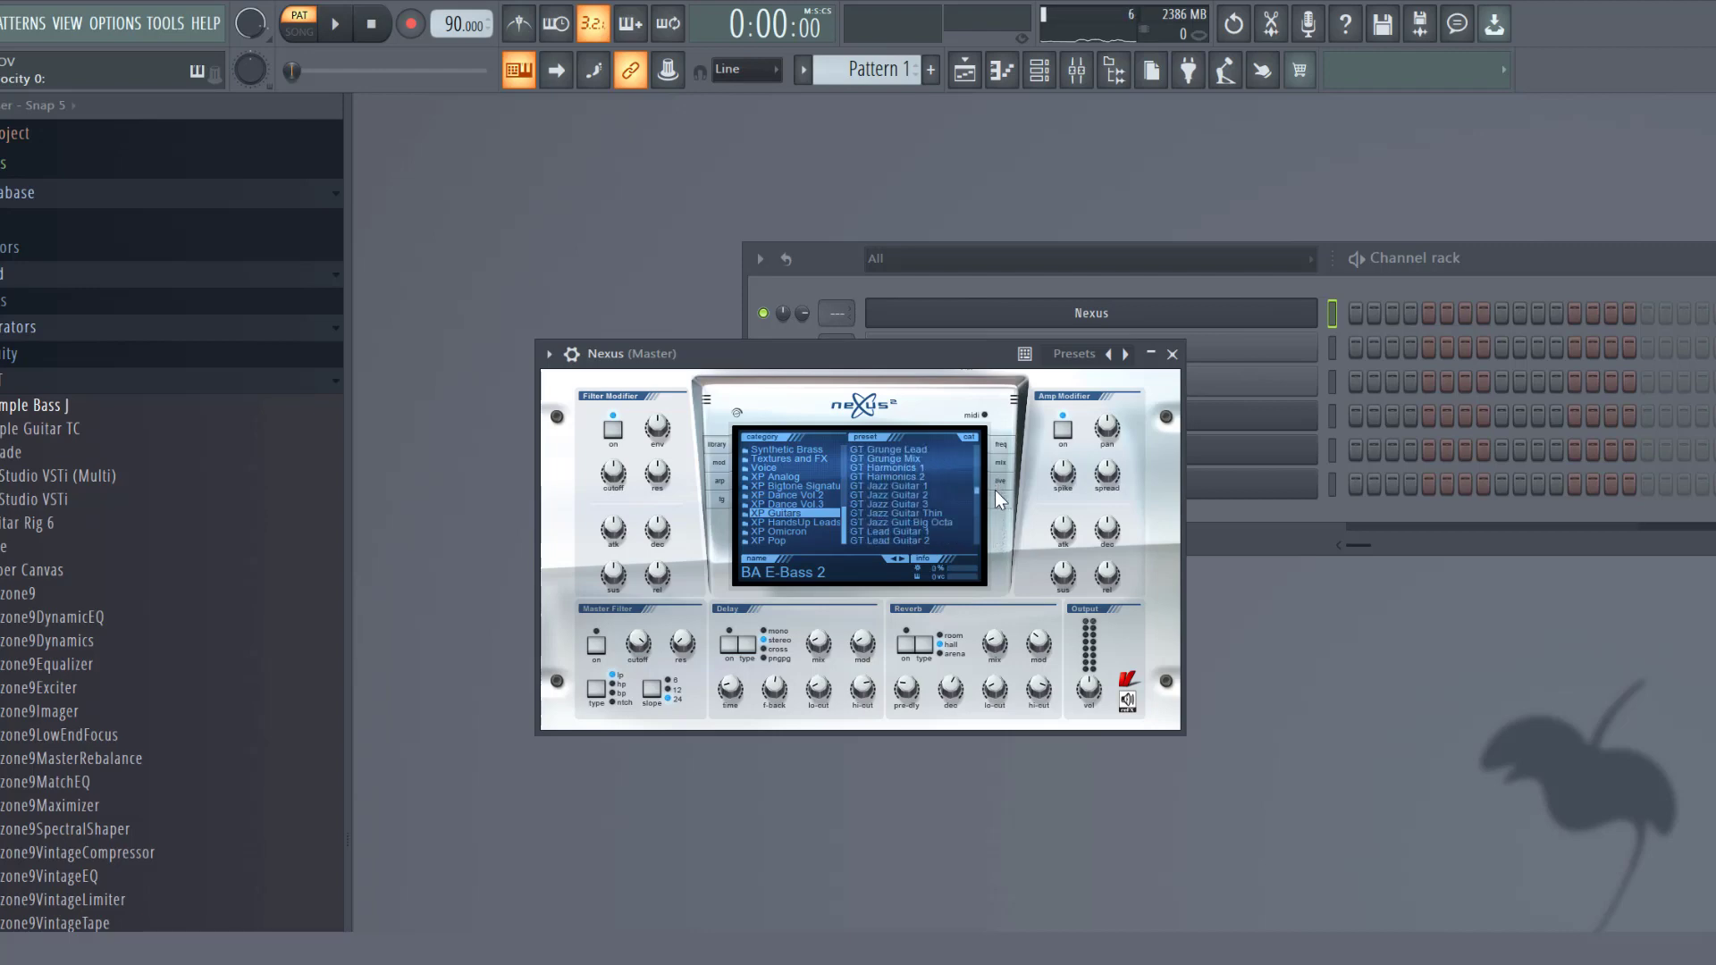
left_click(940, 513)
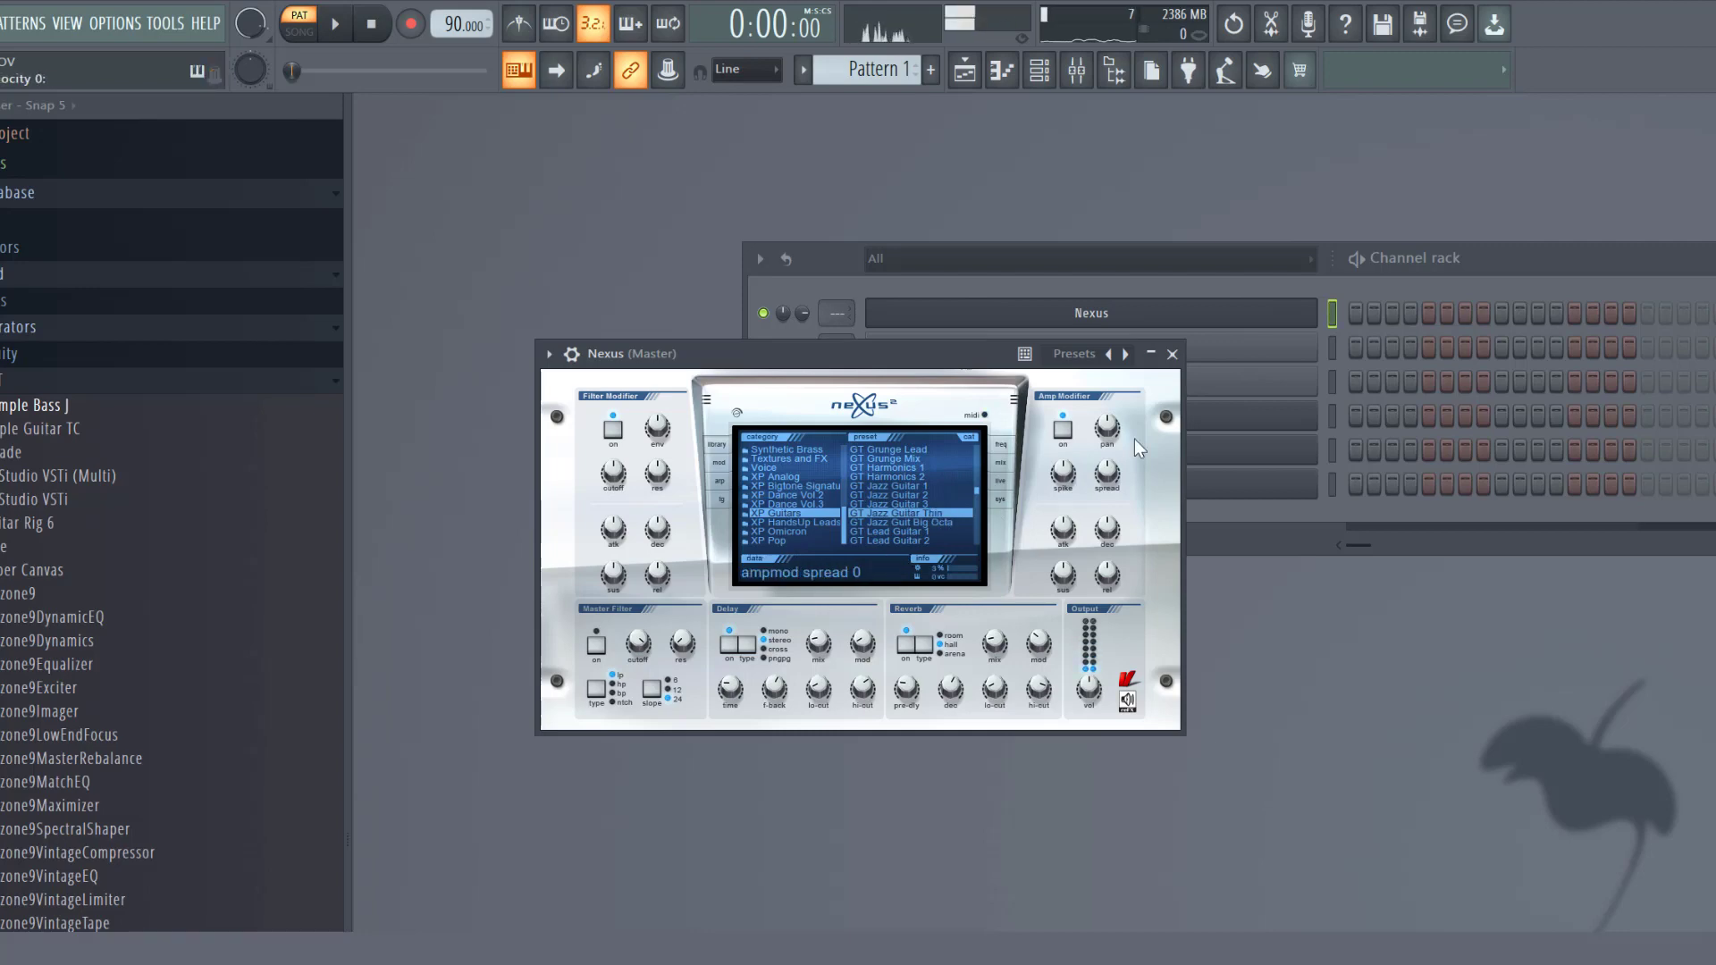
- Close the Nexus window and open the plugin of the Nexus3.4.4 channel
left_click(1171, 354)
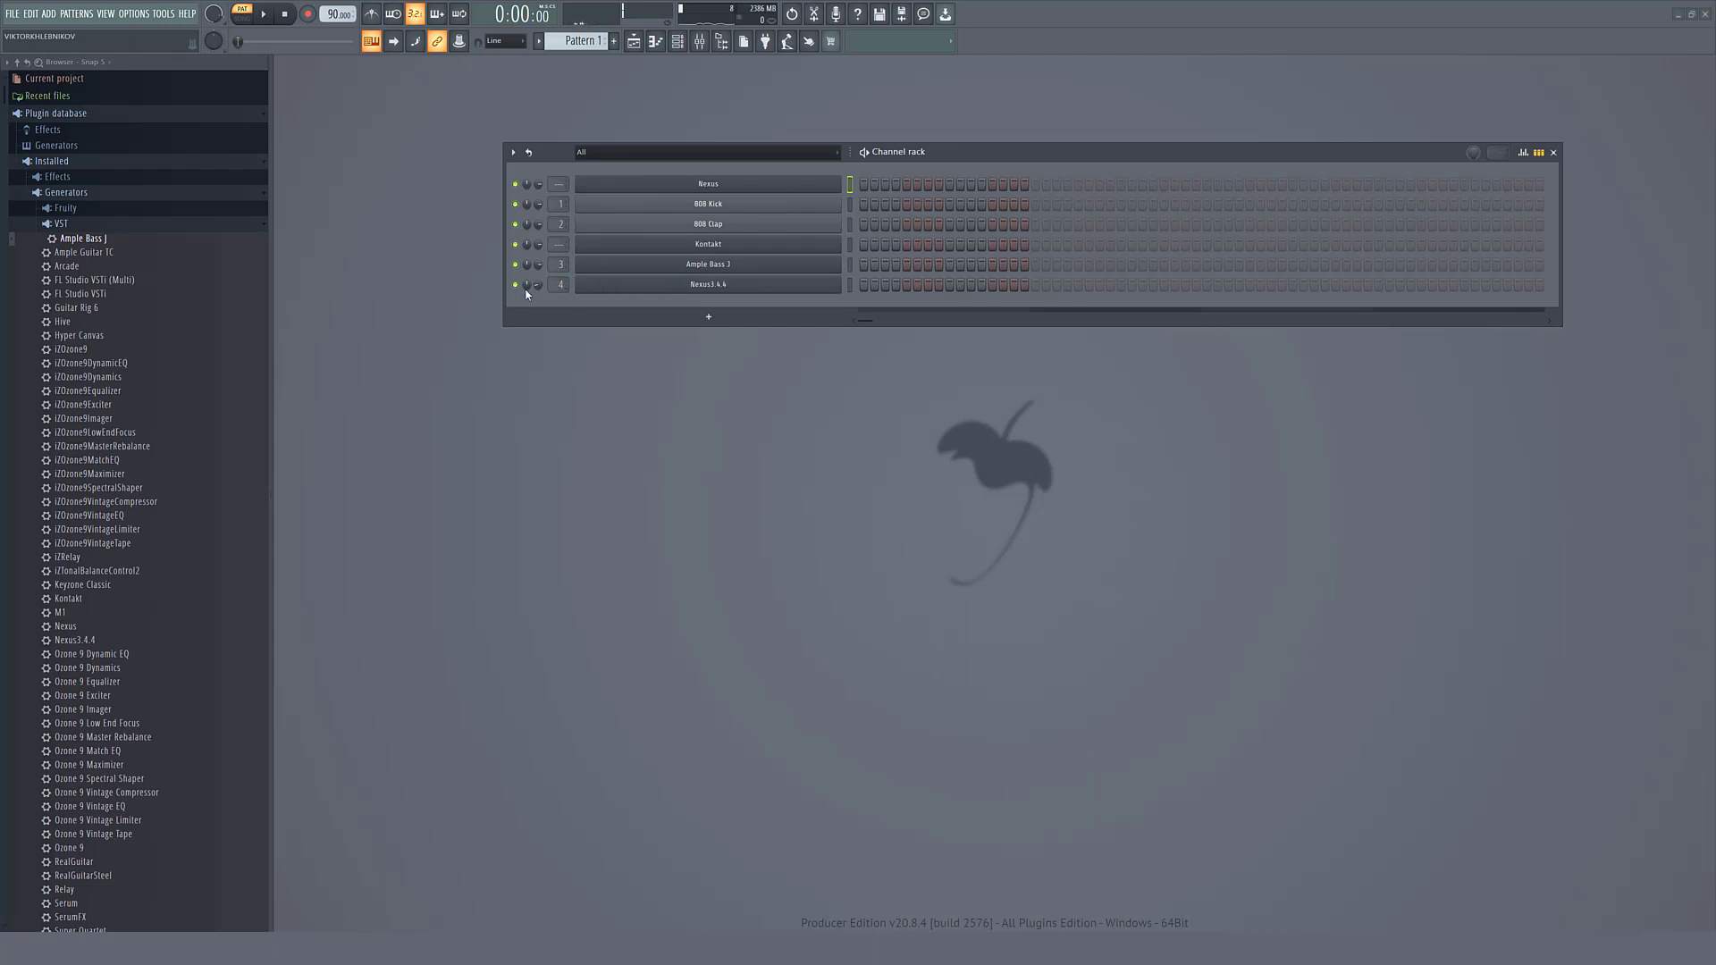
left_click_drag(534, 288, 535, 298)
left_click(621, 285)
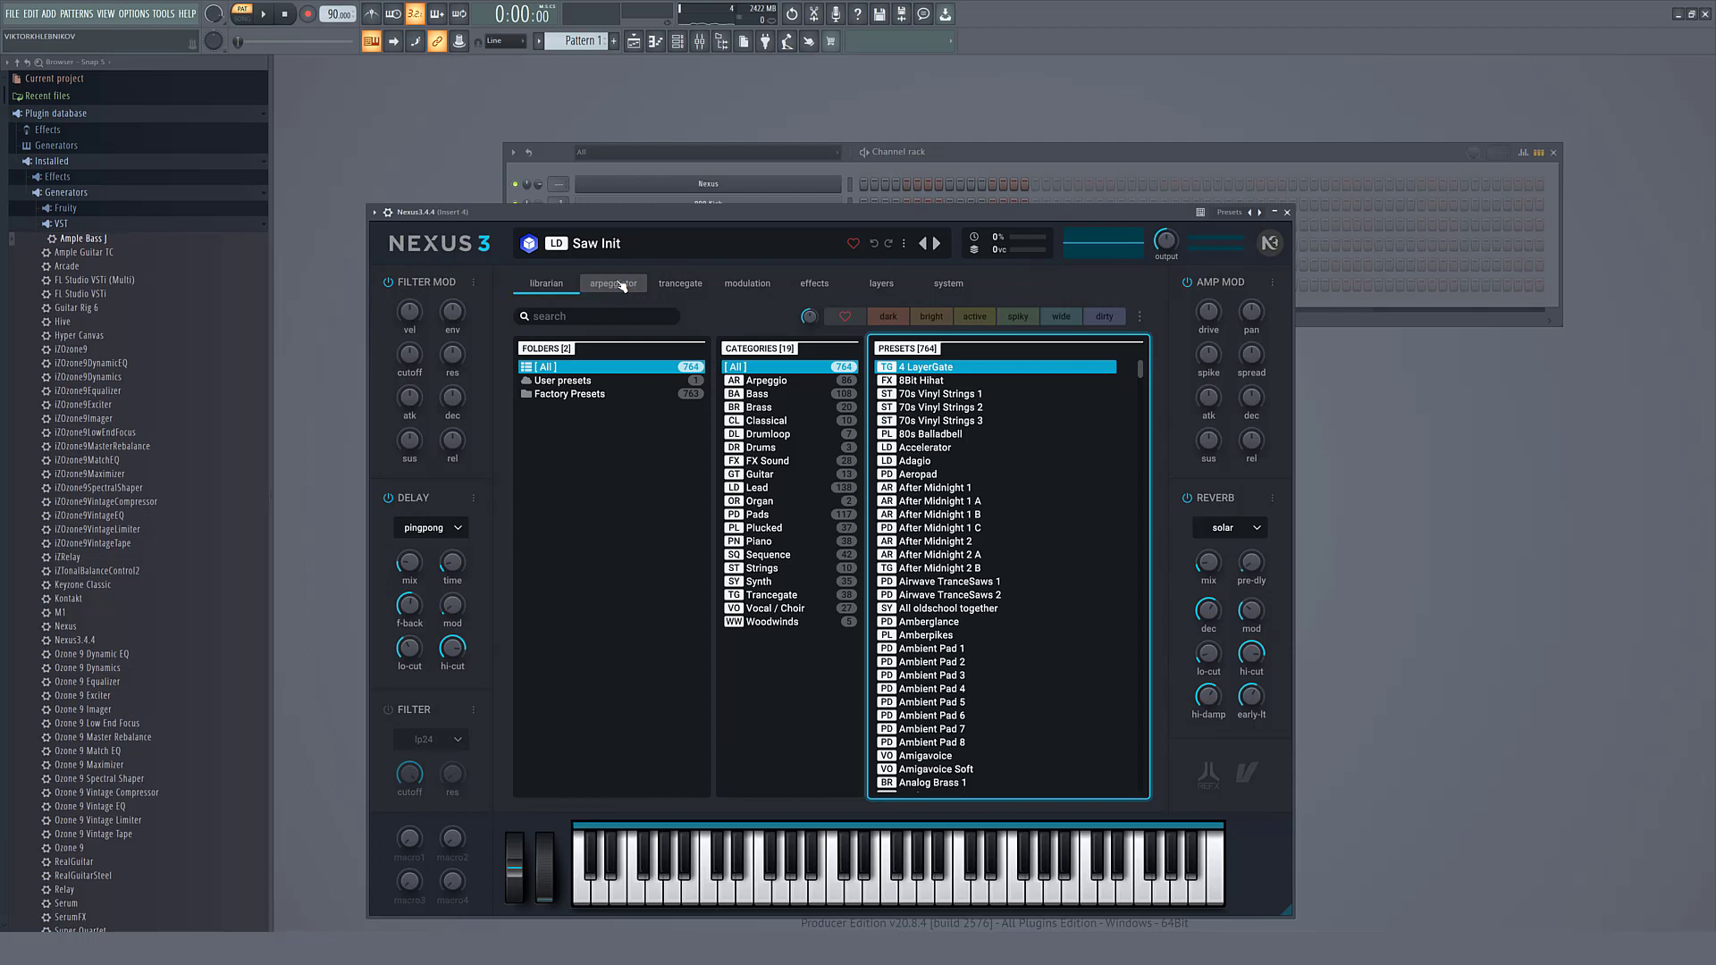
- Filter the presets to the Piano category and try Ballad Epiano 1, Ballad Epiano 2 and Ballad Epiano 3
left_click(774, 543)
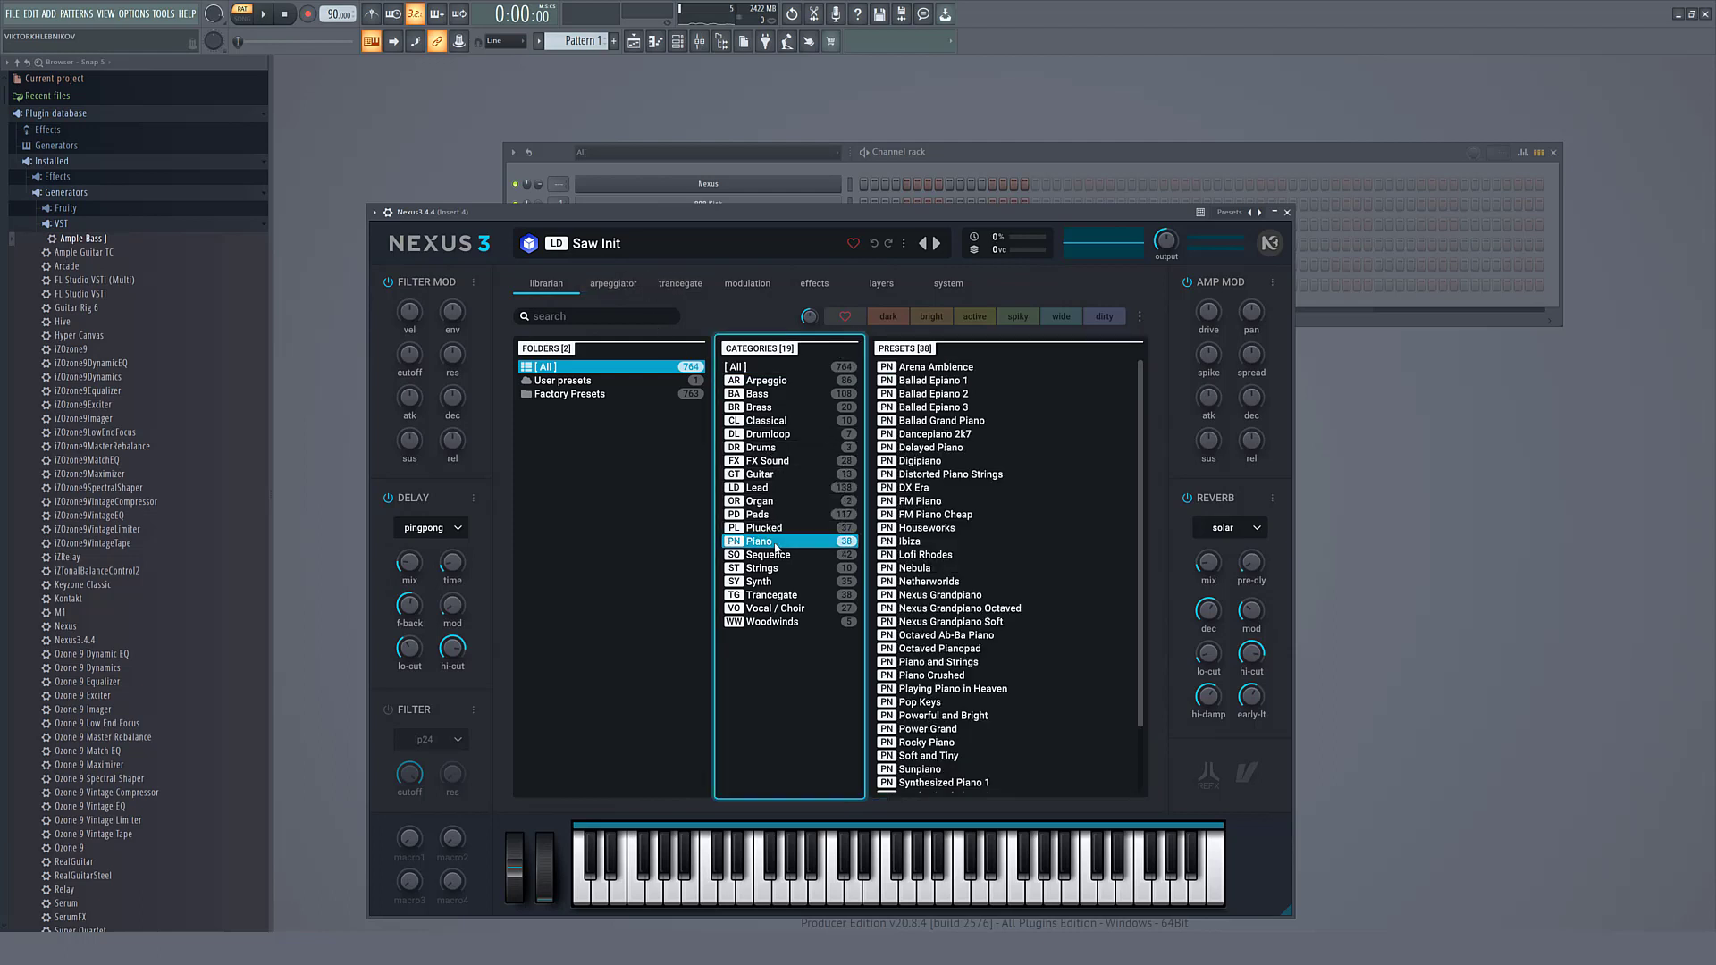
left_click(959, 386)
left_click(961, 395)
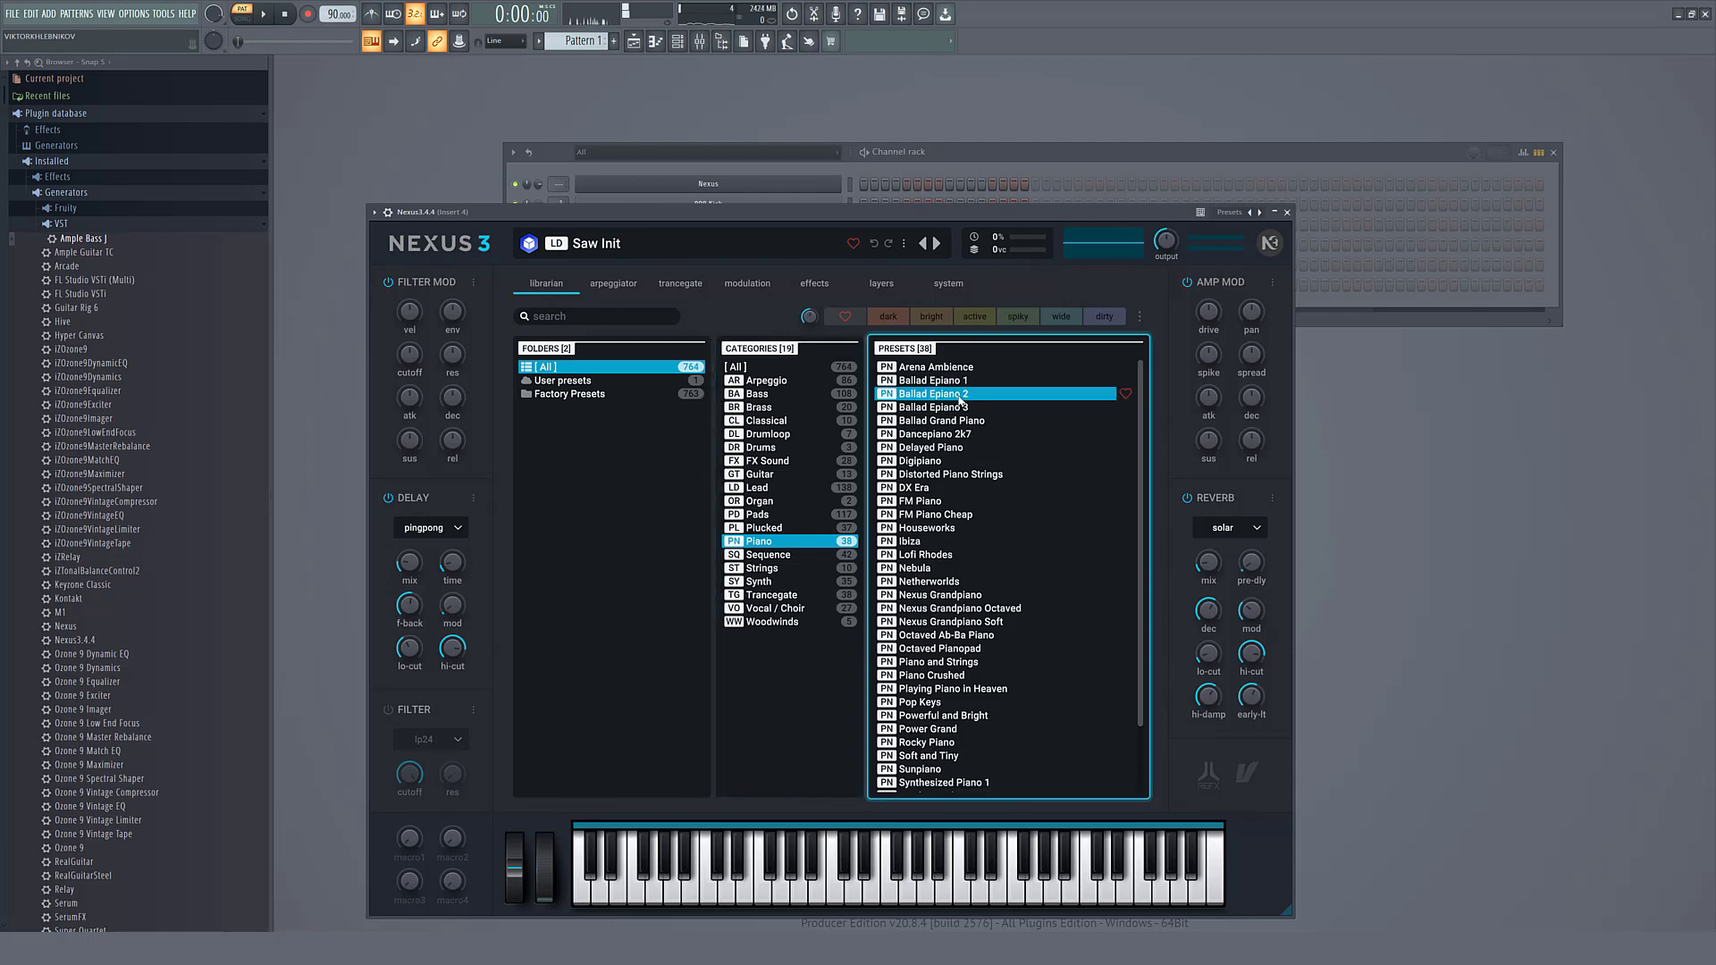
left_click(961, 407)
- Try Ballad Grand Piano, Ballad Epiano 2 and Ballad Epiano 1, and raise the plugin's output level
mouse_move(1167, 225)
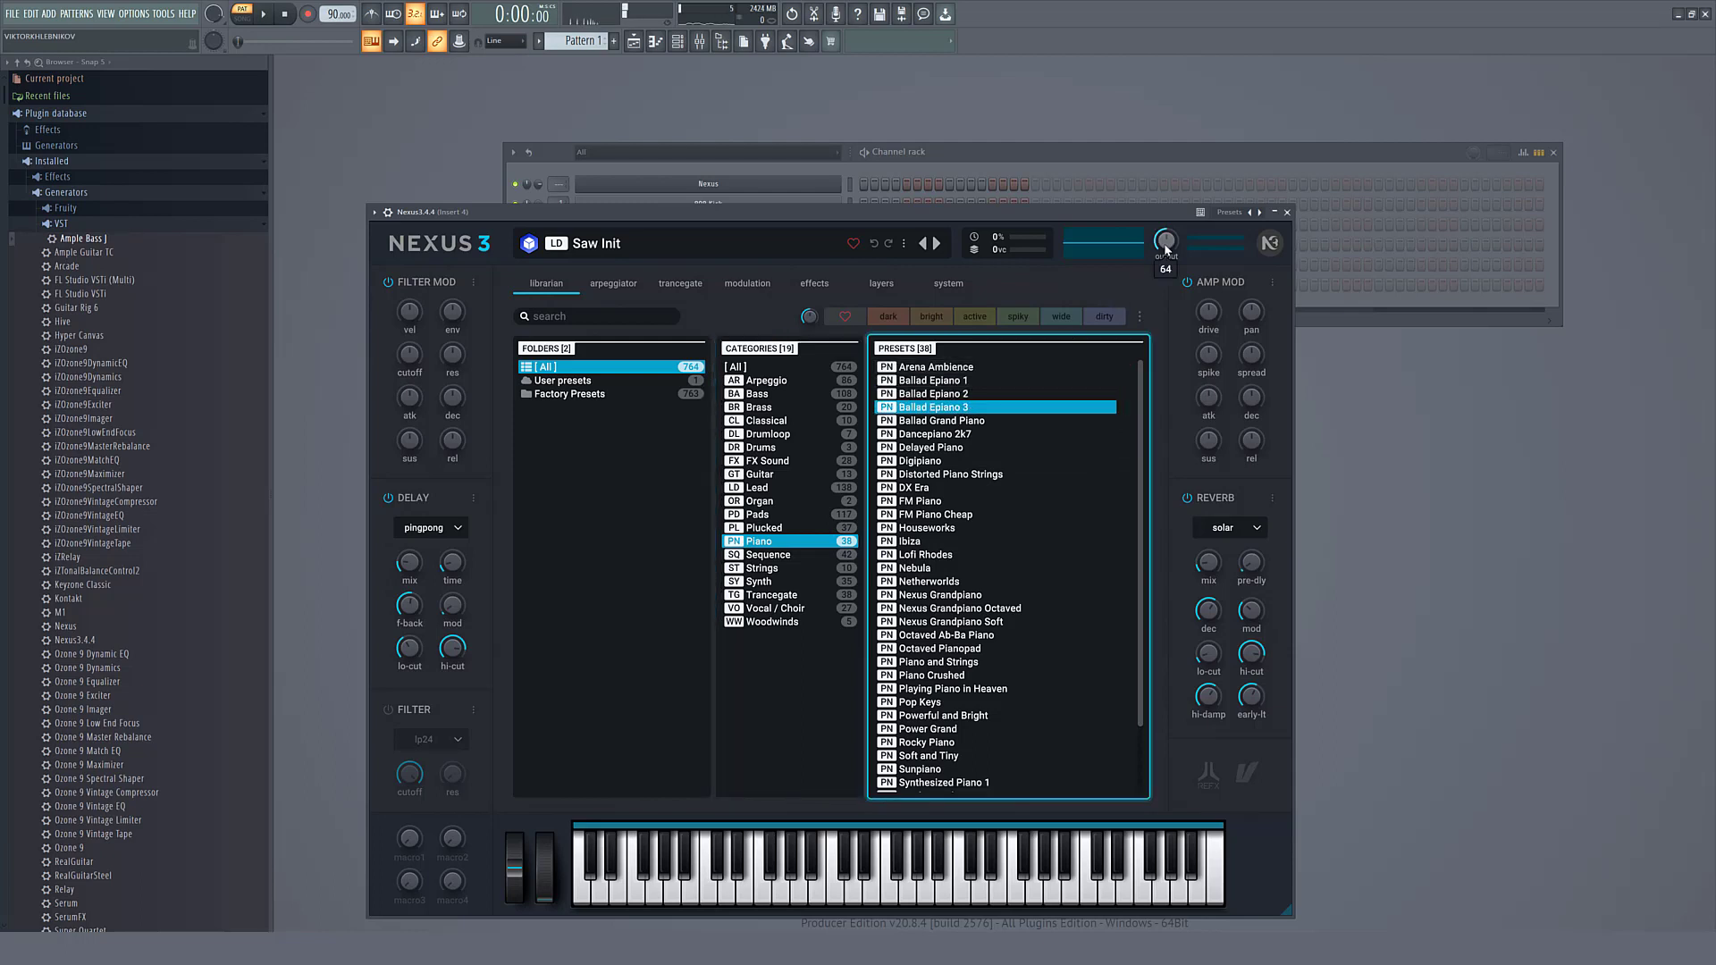
left_click(955, 420)
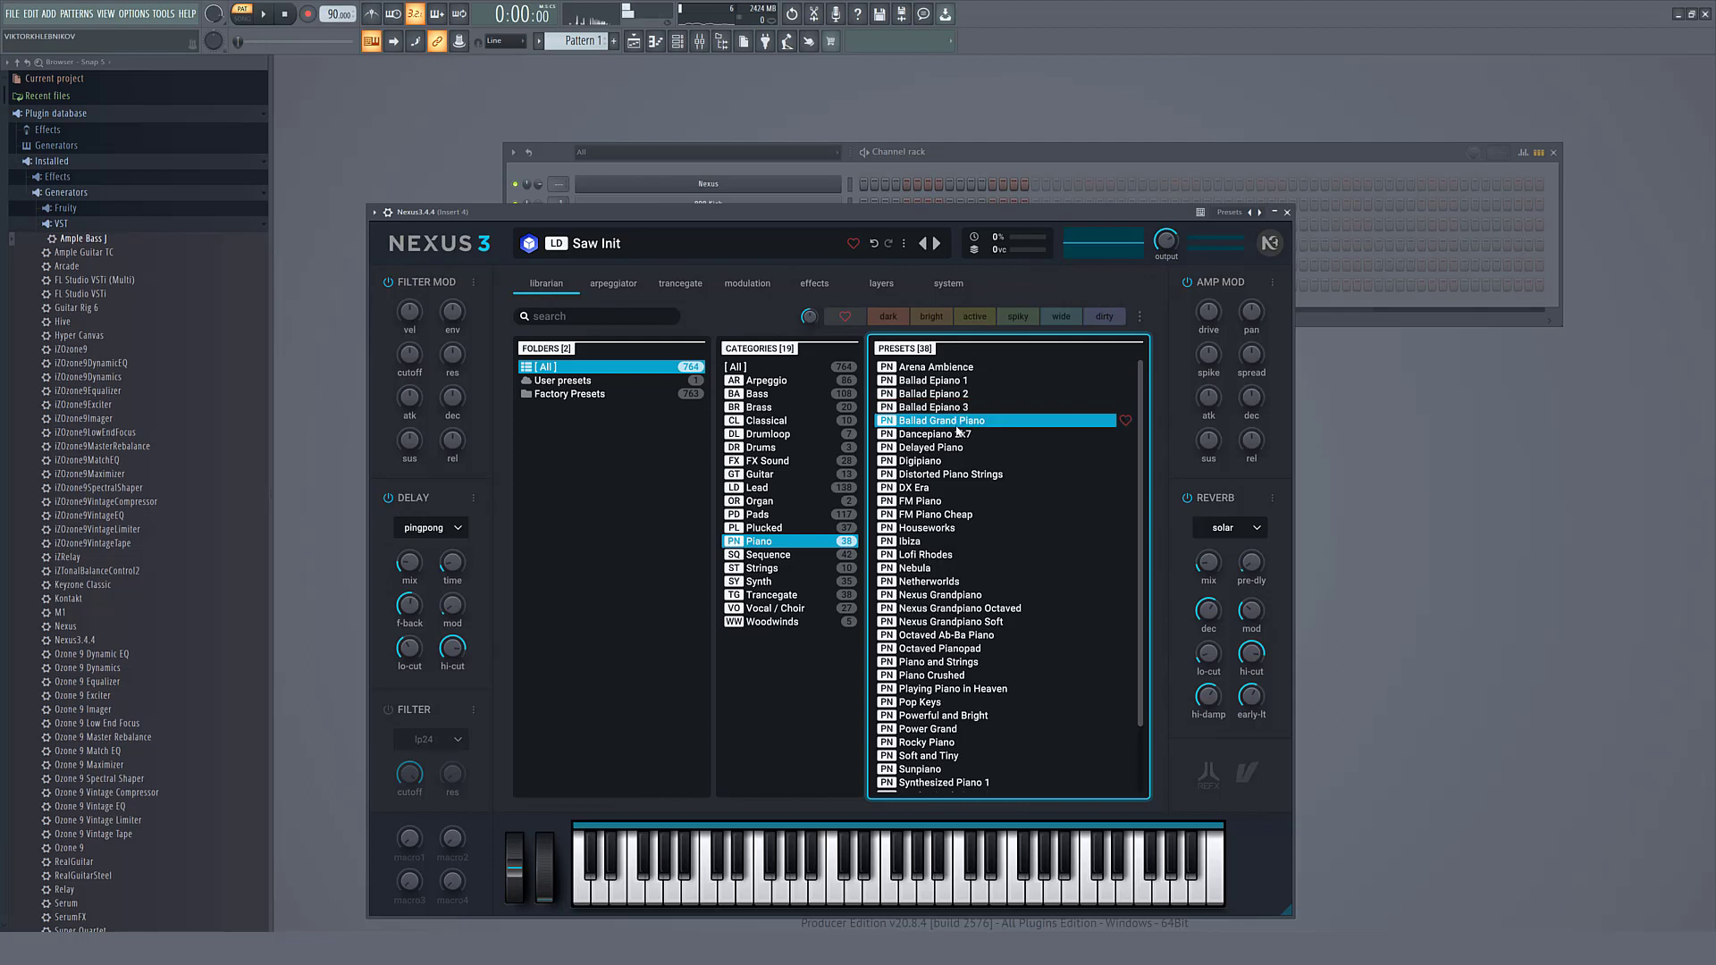
left_click(952, 393)
left_click(952, 380)
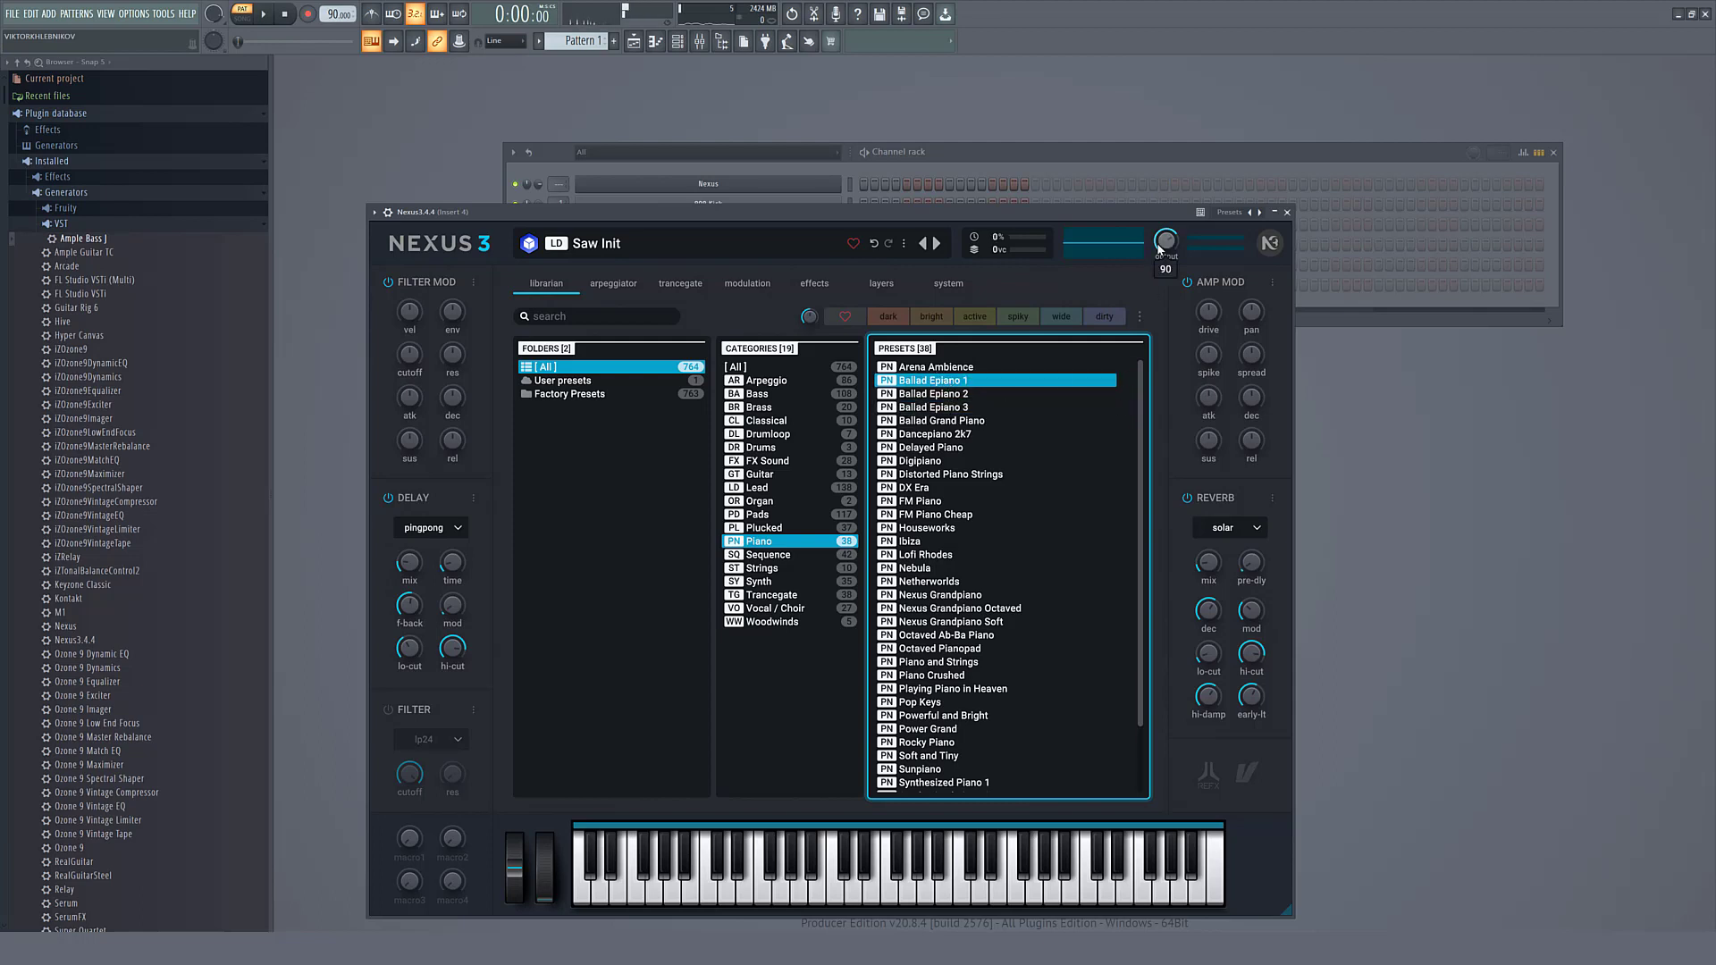
left_click_drag(1166, 240, 1164, 219)
- Compare Dancepiano 2k7 with Ballad Grand Piano, keep Ballad Grand Piano selected, and raise the output level further
left_click(979, 420)
left_click(964, 435)
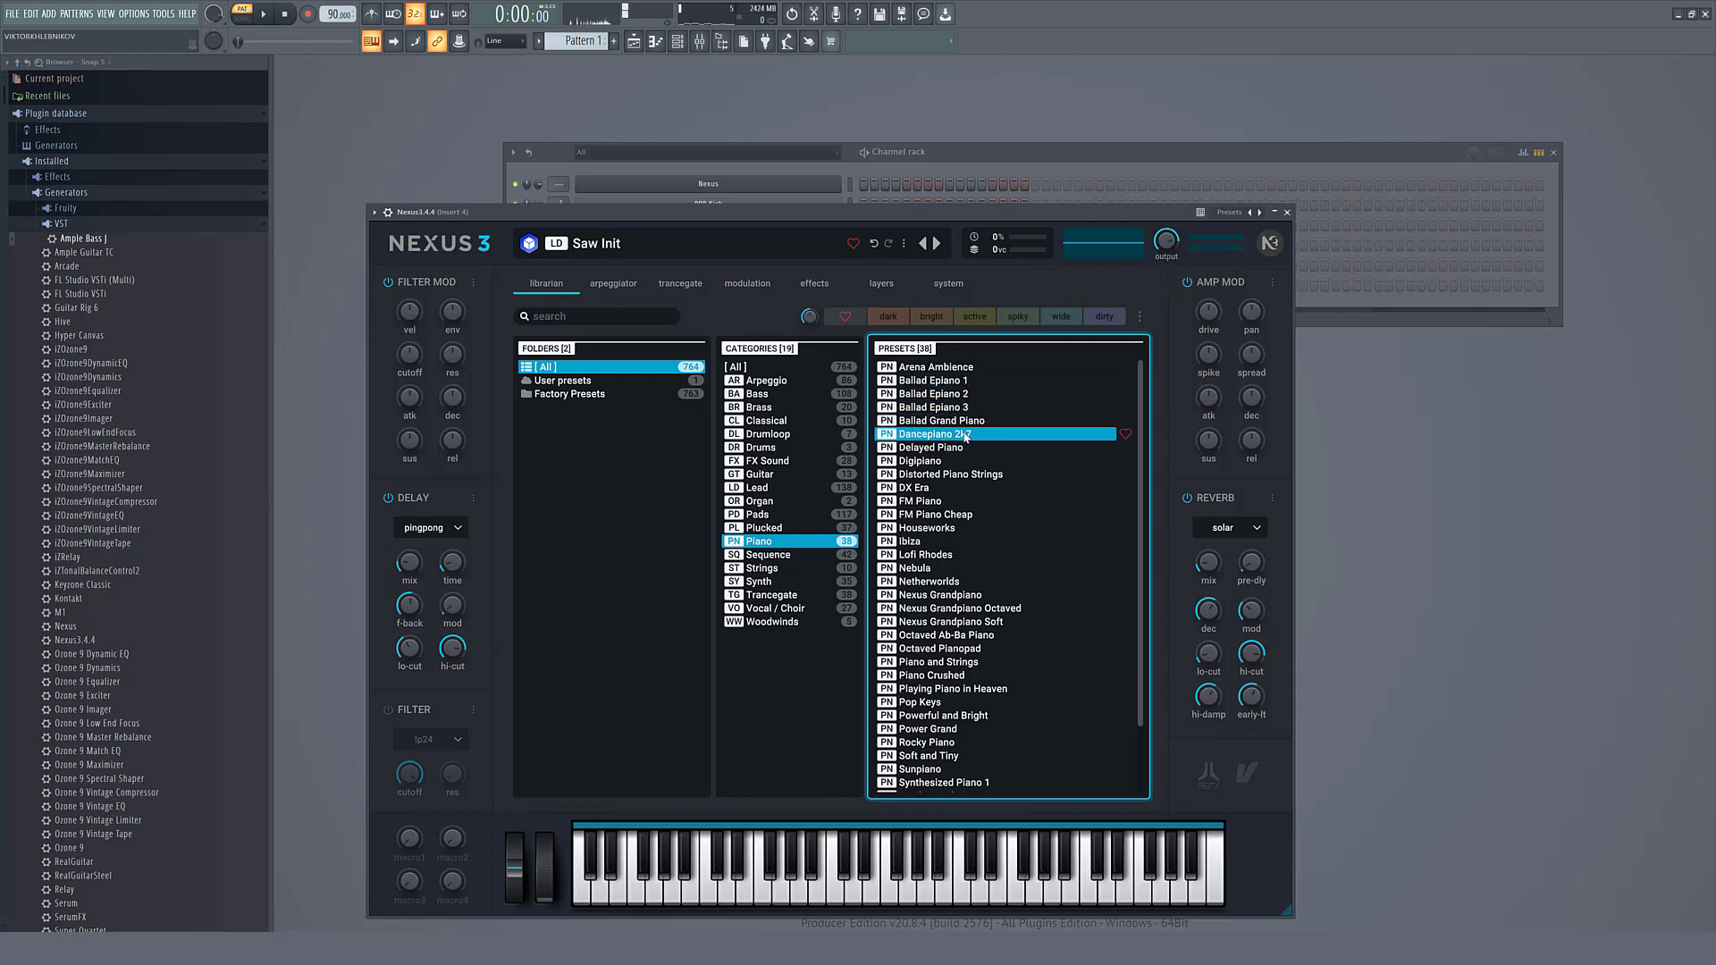
left_click(976, 421)
left_click_drag(1165, 243, 1166, 215)
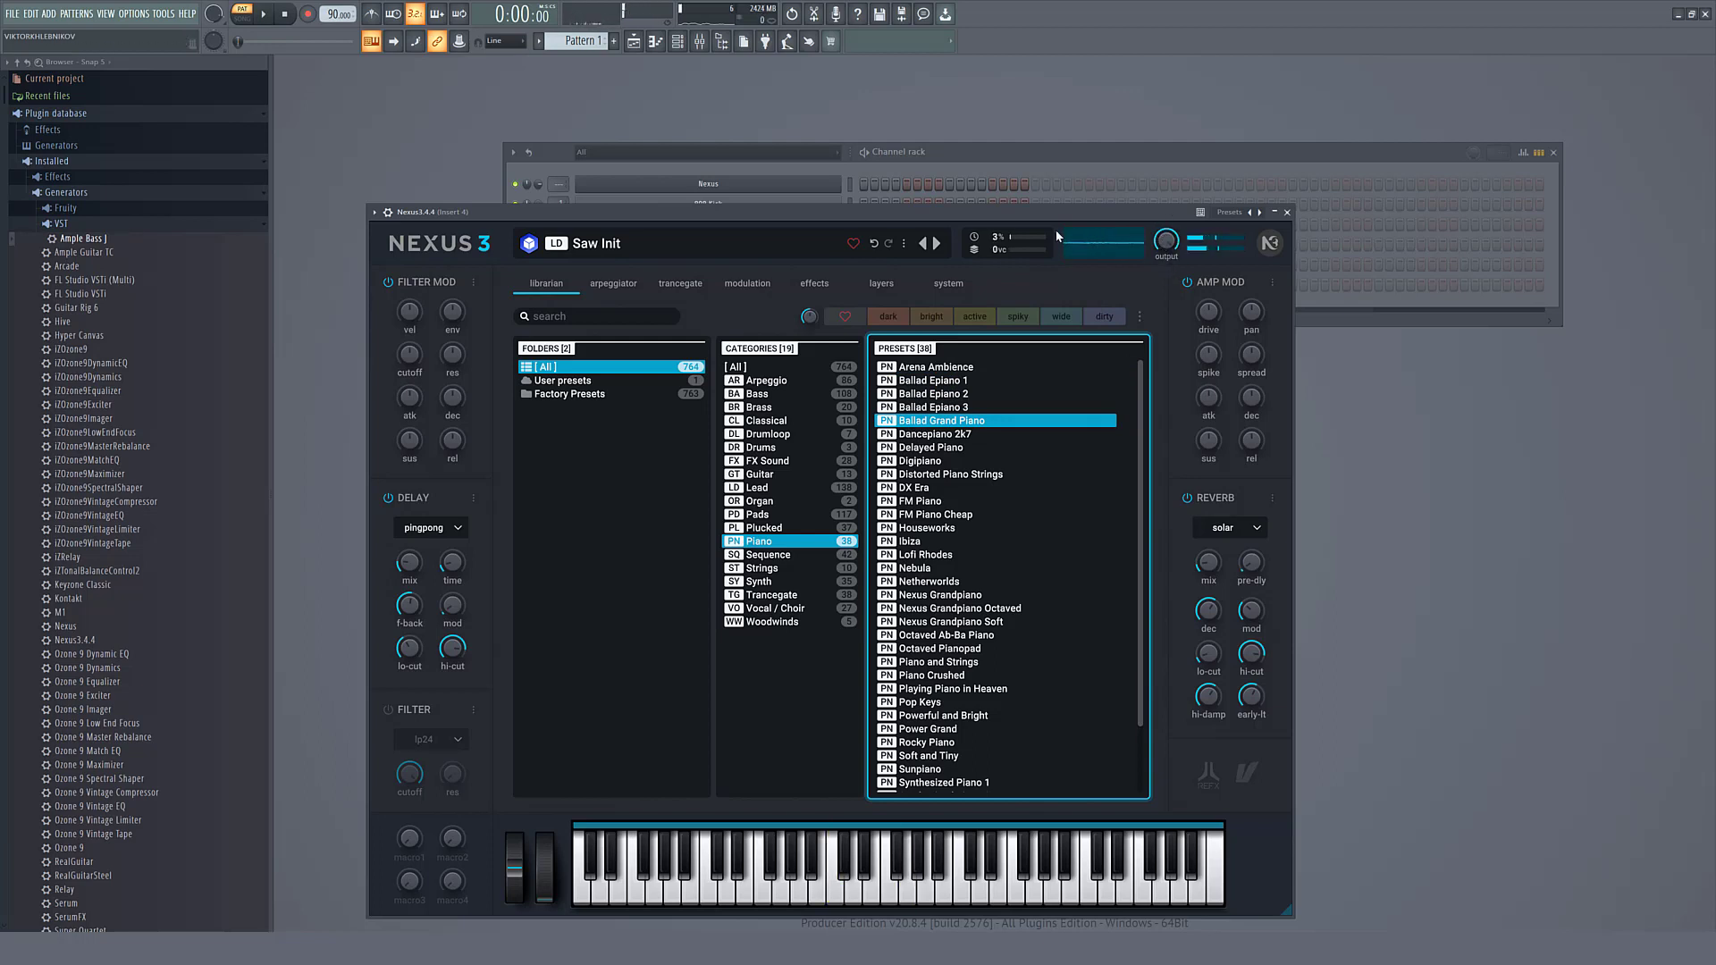
left_click(977, 423)
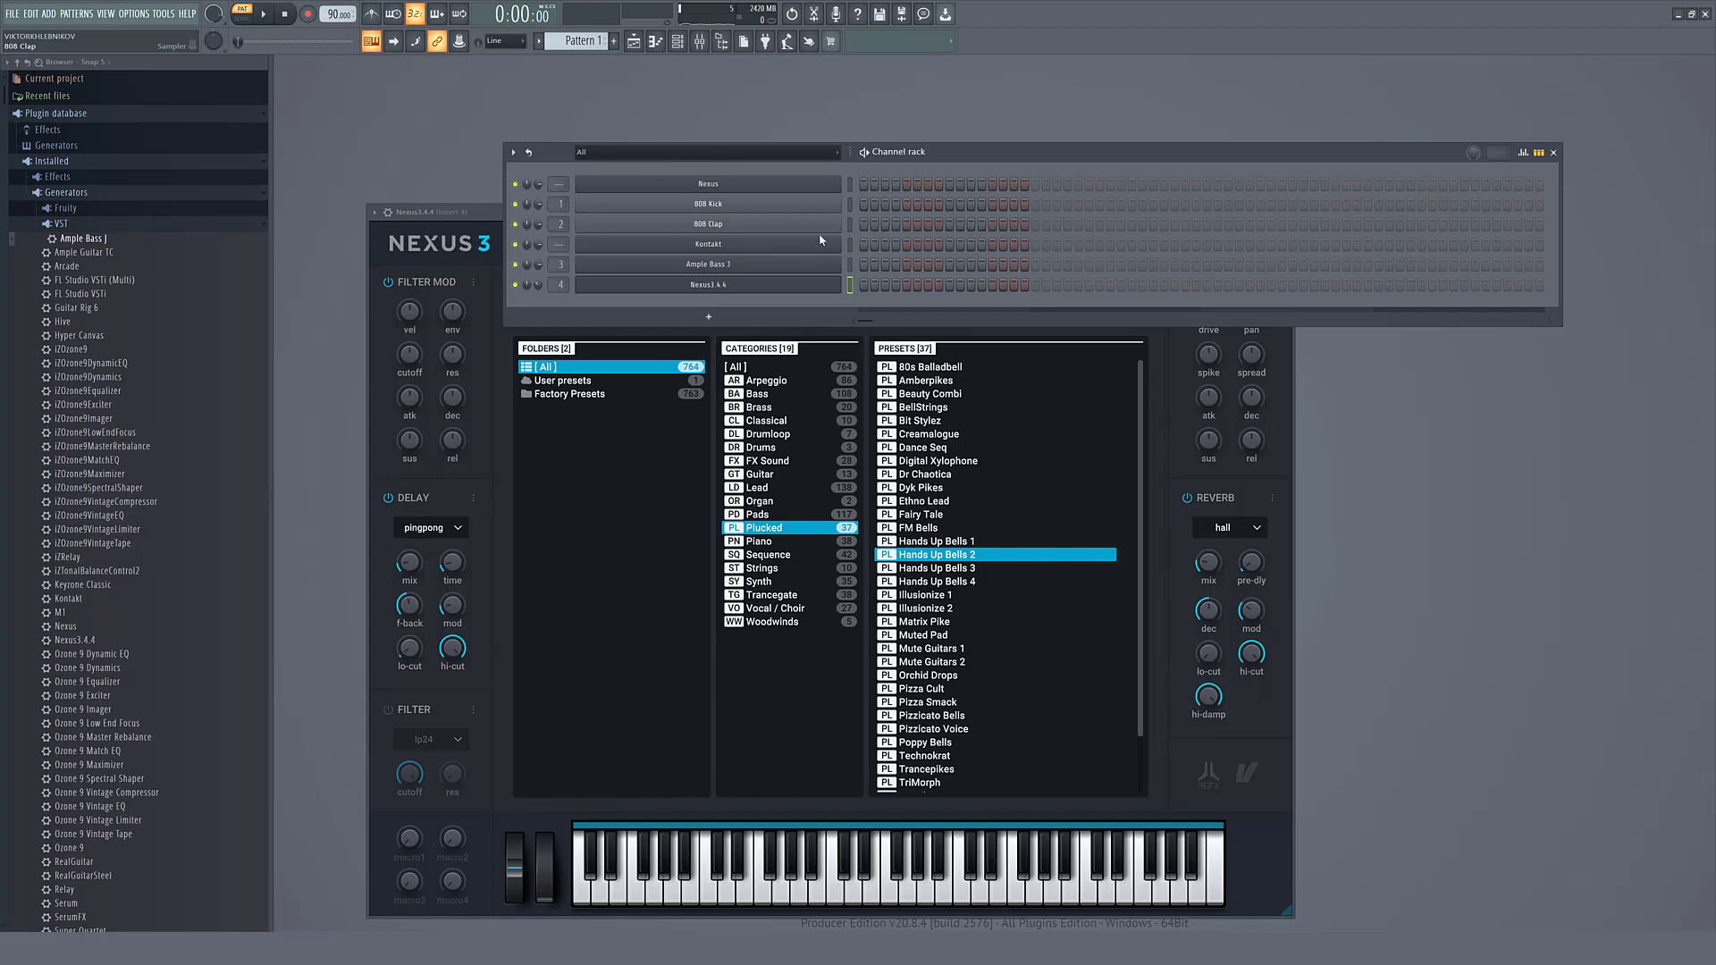
- Open the Kontakt channel's plugin and then the Ample Bass J plugin, and move its window clear of the upper channel rack rows
left_click(819, 242)
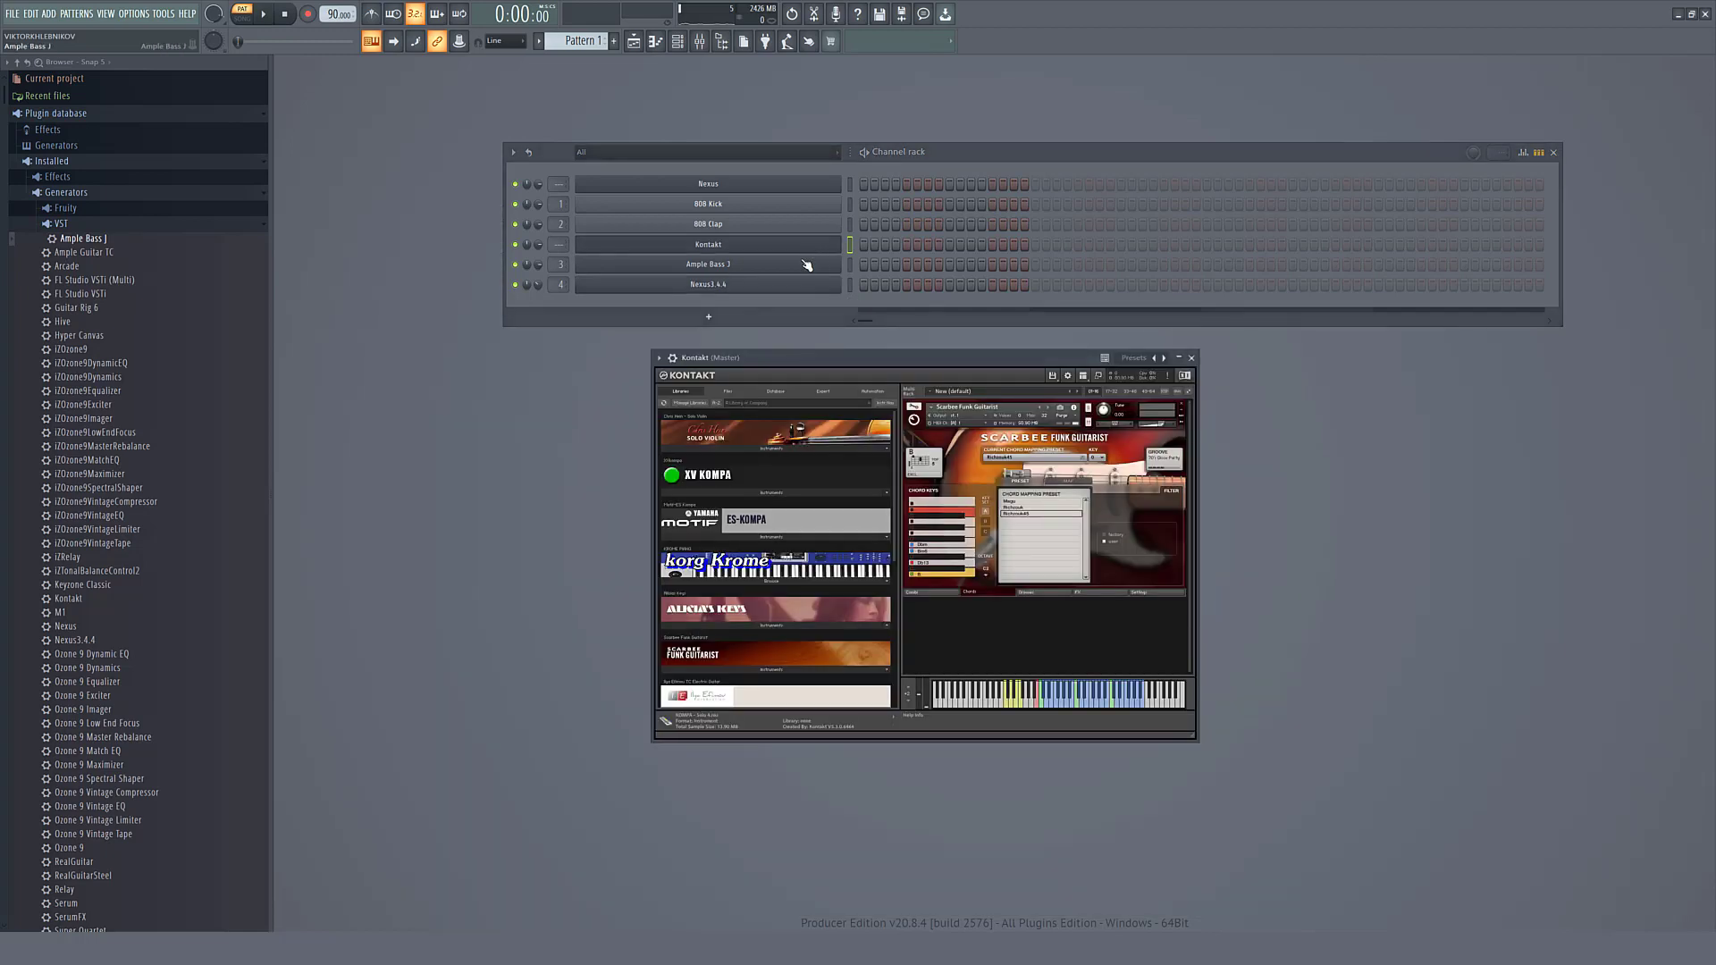
left_click(806, 270)
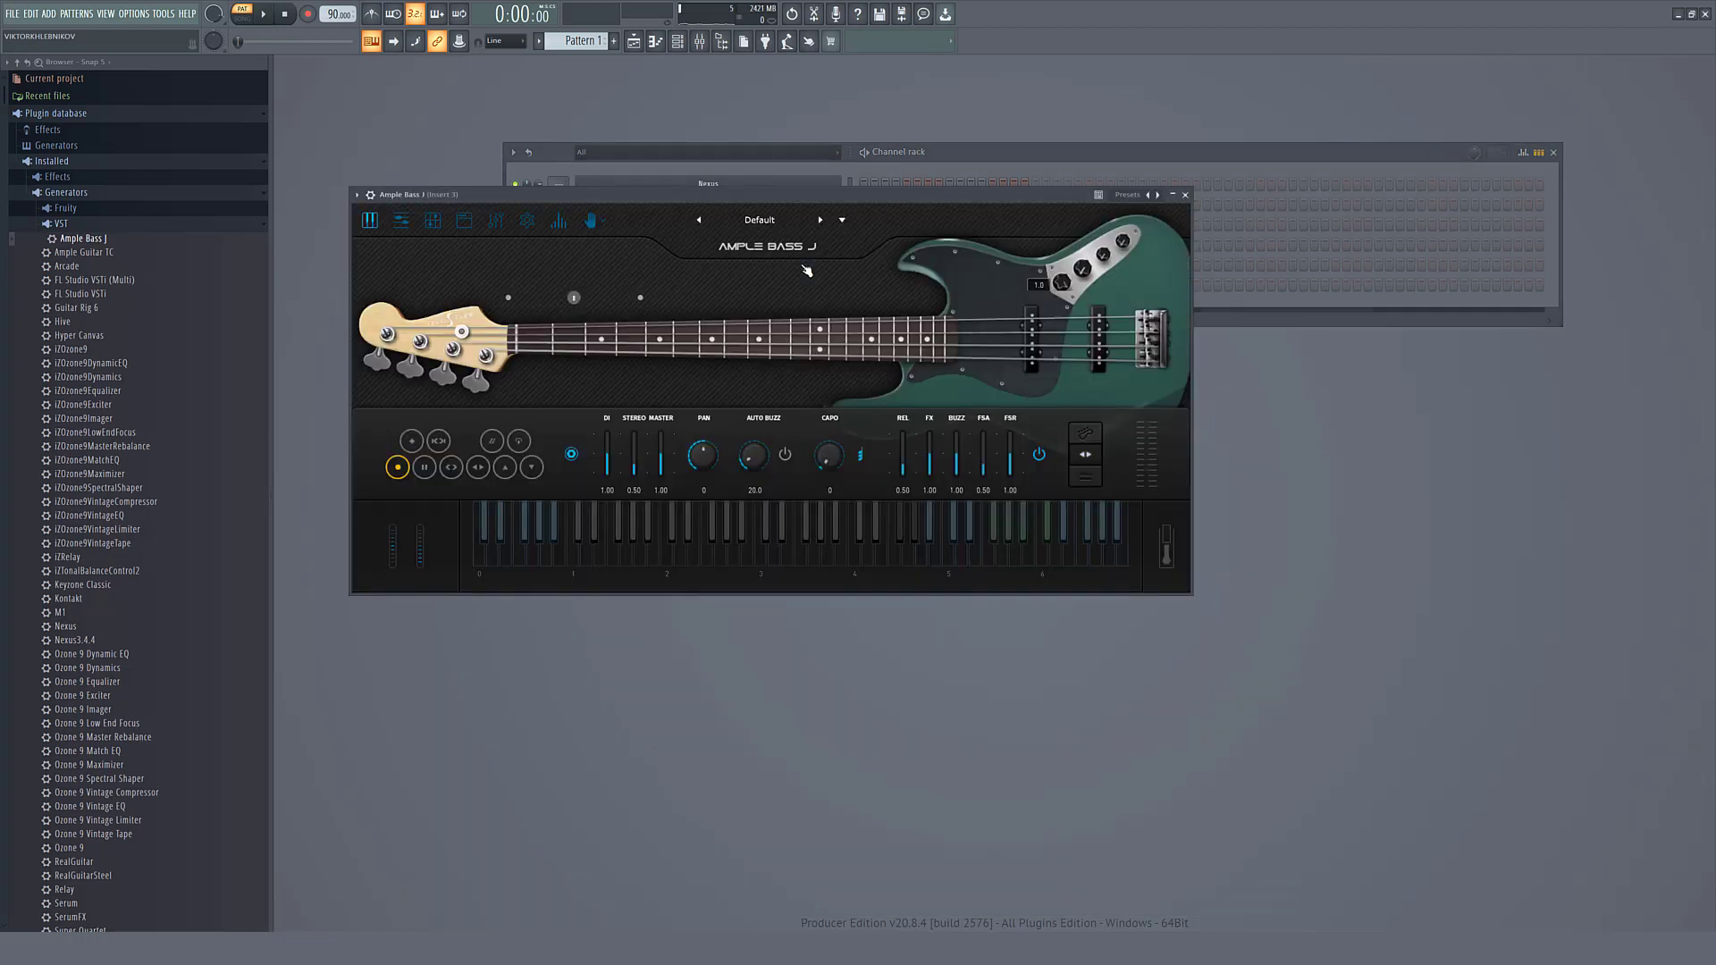
left_click_drag(774, 191, 903, 259)
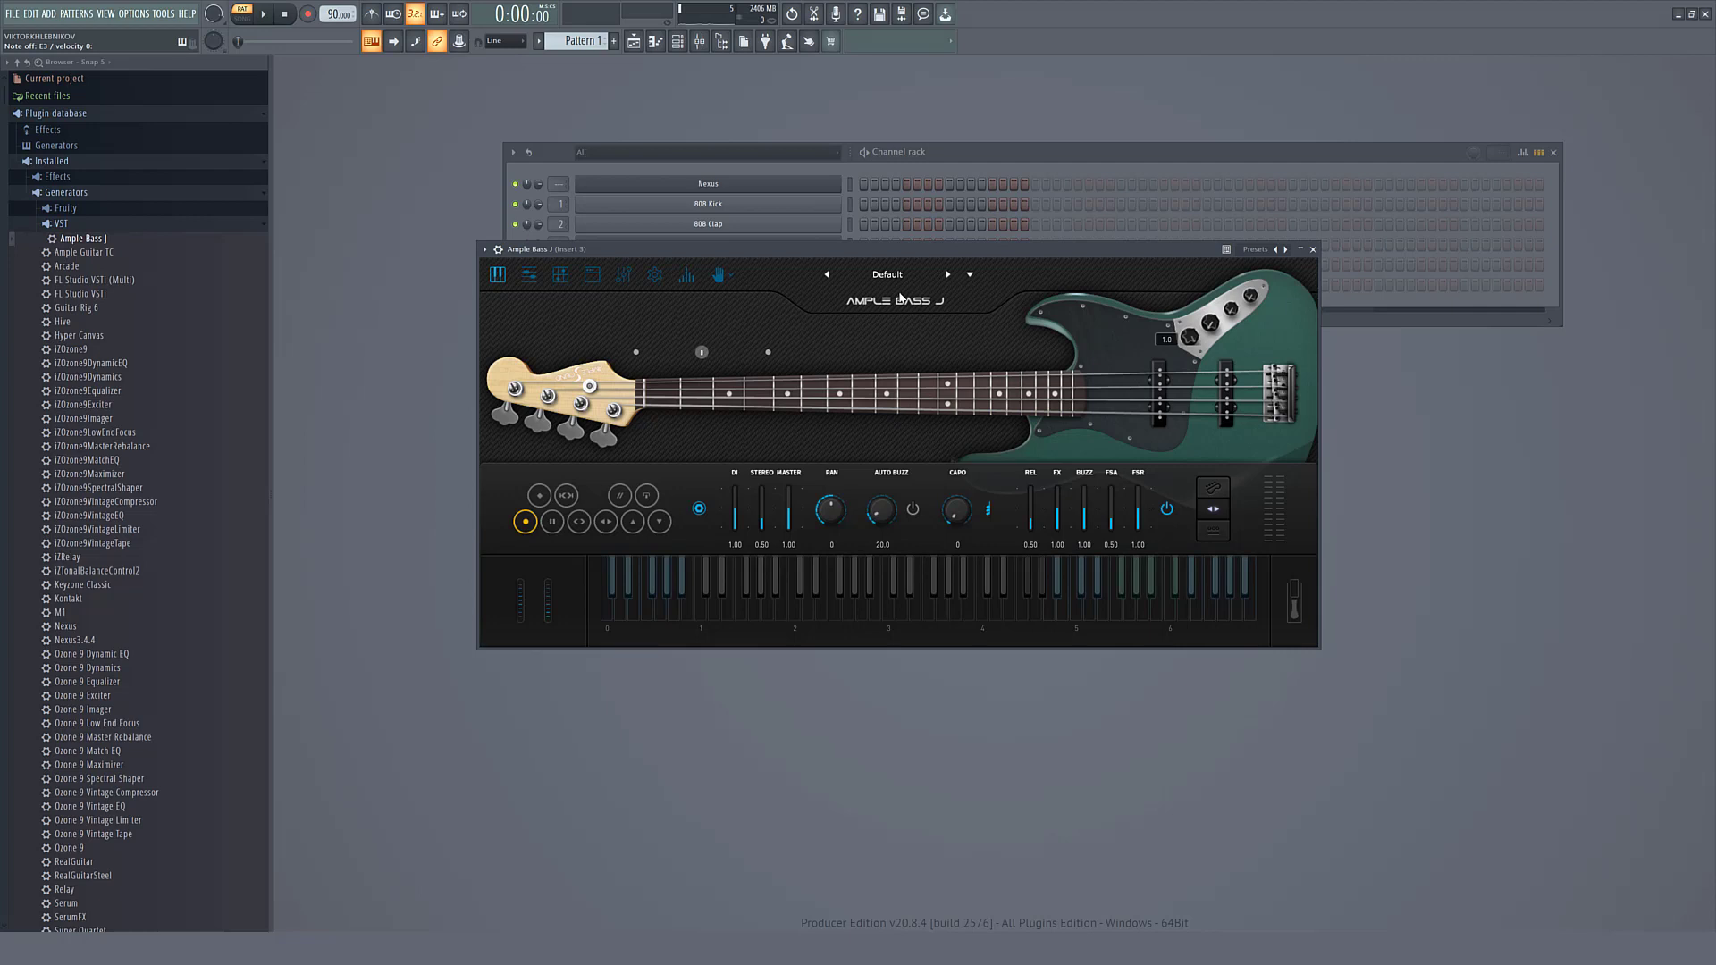
- Open Ample Bass J's preset browser, highlight the Get Lucky preset, and close the browser
left_click(904, 282)
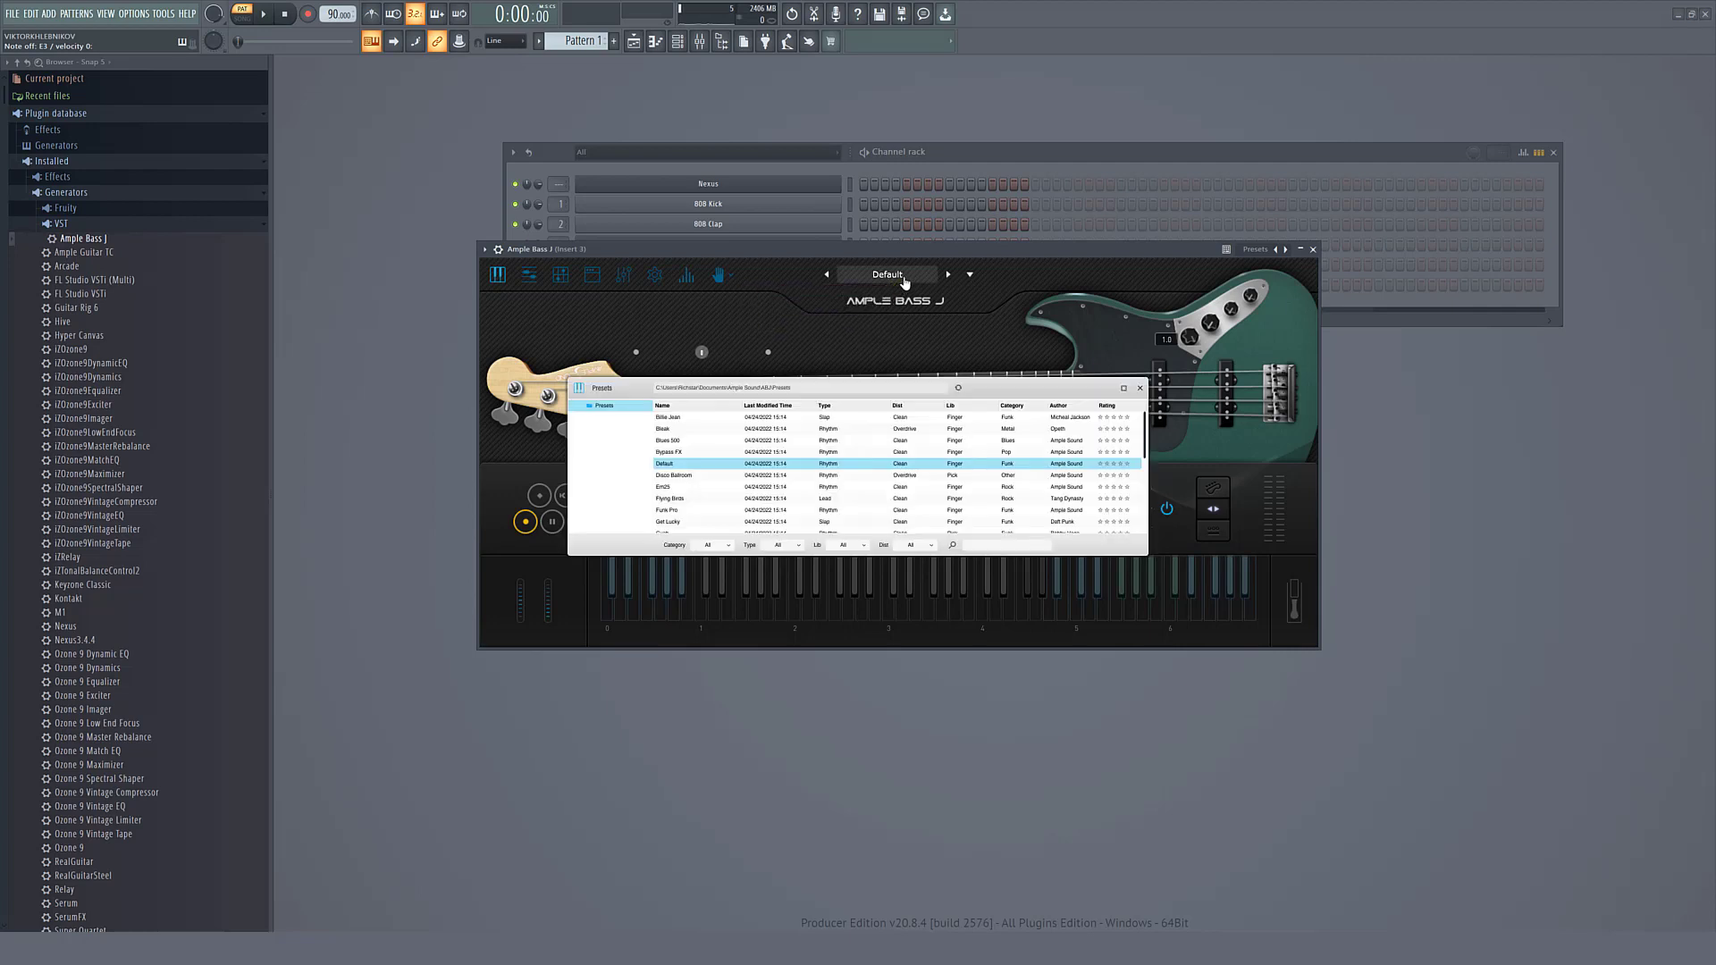
left_click(678, 522)
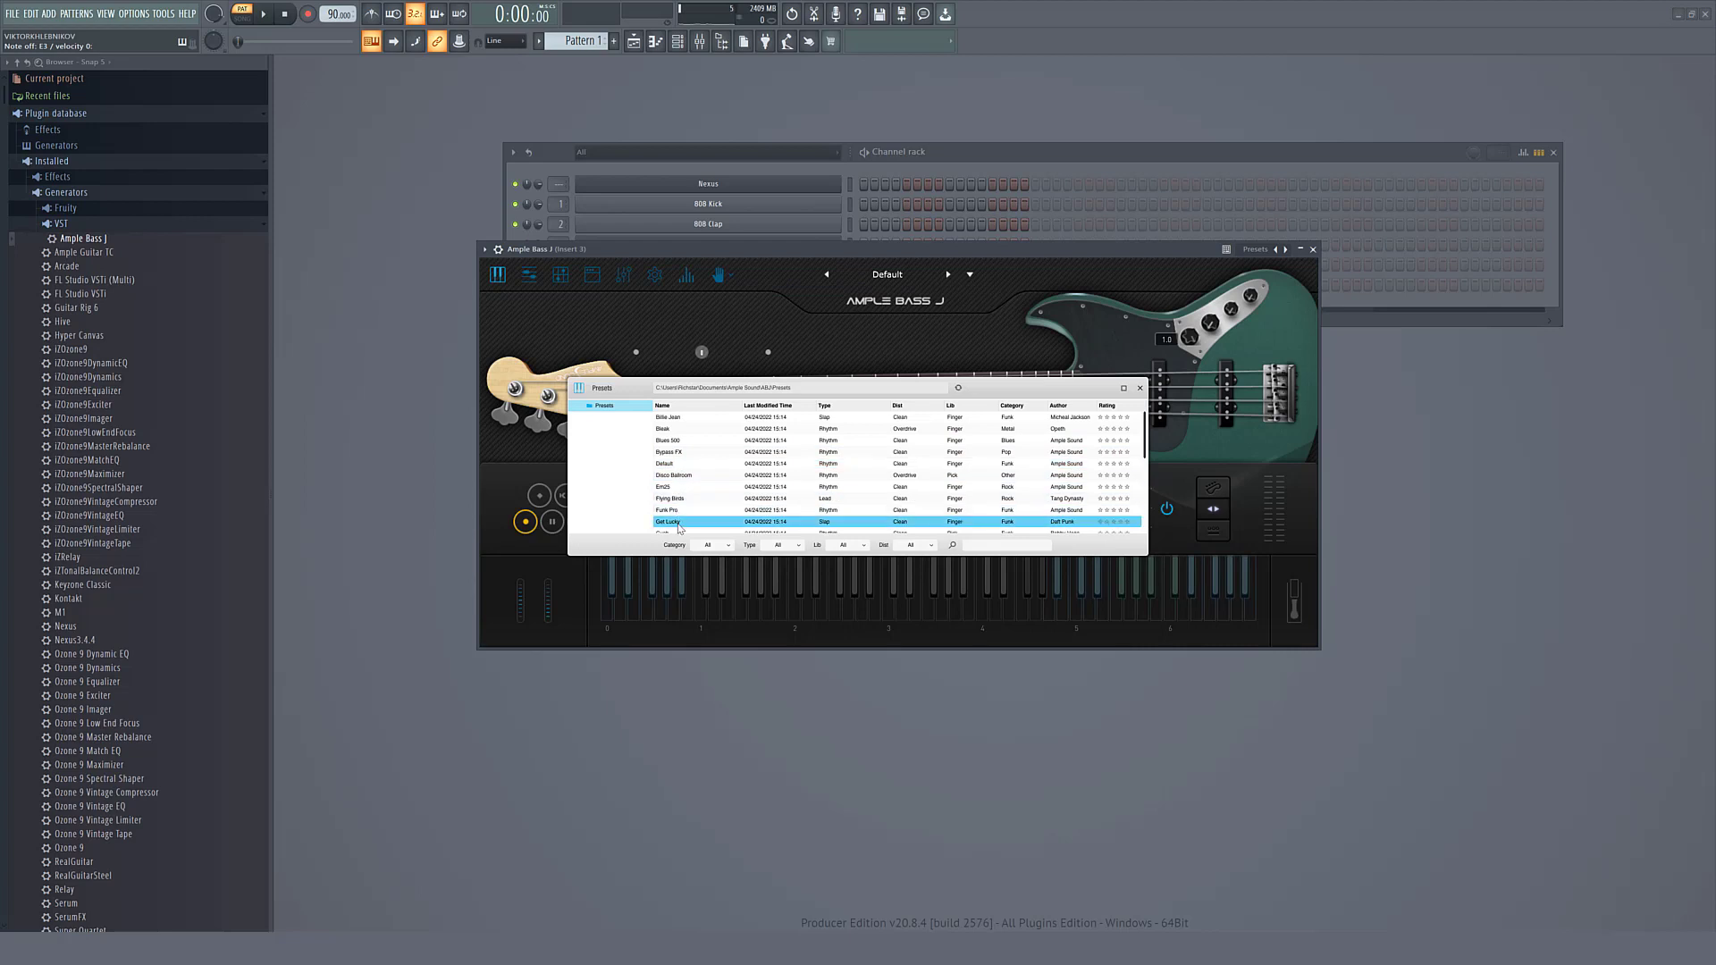
left_click(1140, 389)
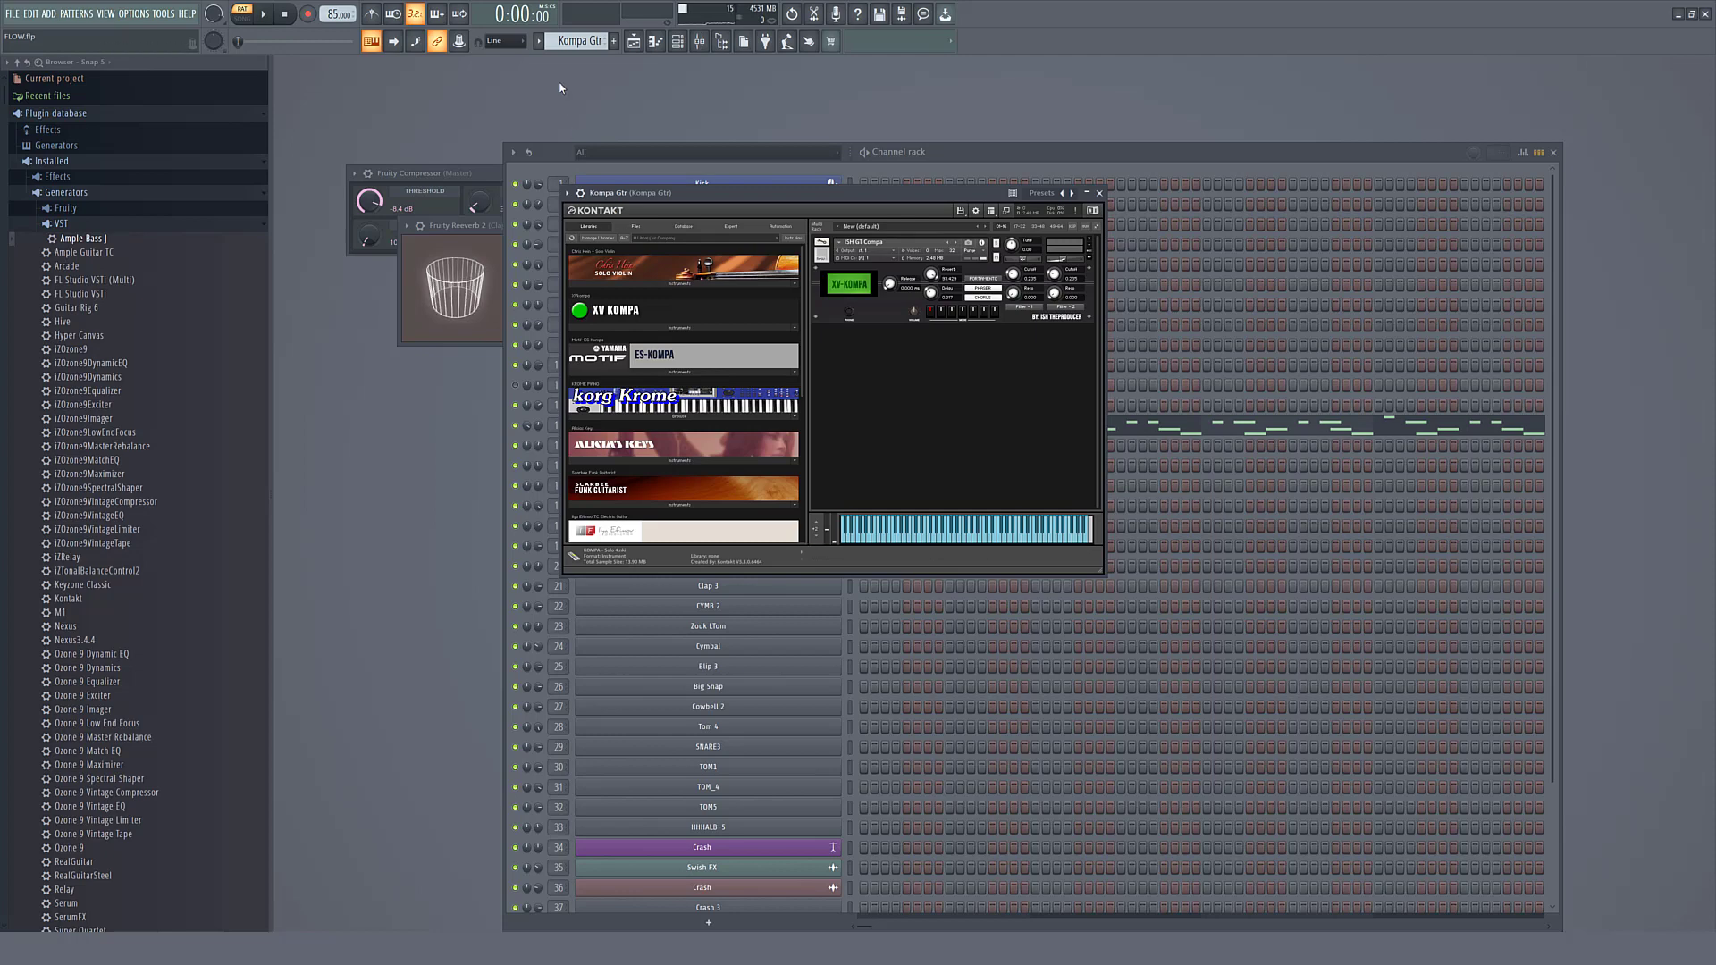
- Play the Kompa Gtr pattern briefly, and view Kontakt's XV KOMPA instrument list and the Kompa Synth library files
key("space")
key("space")
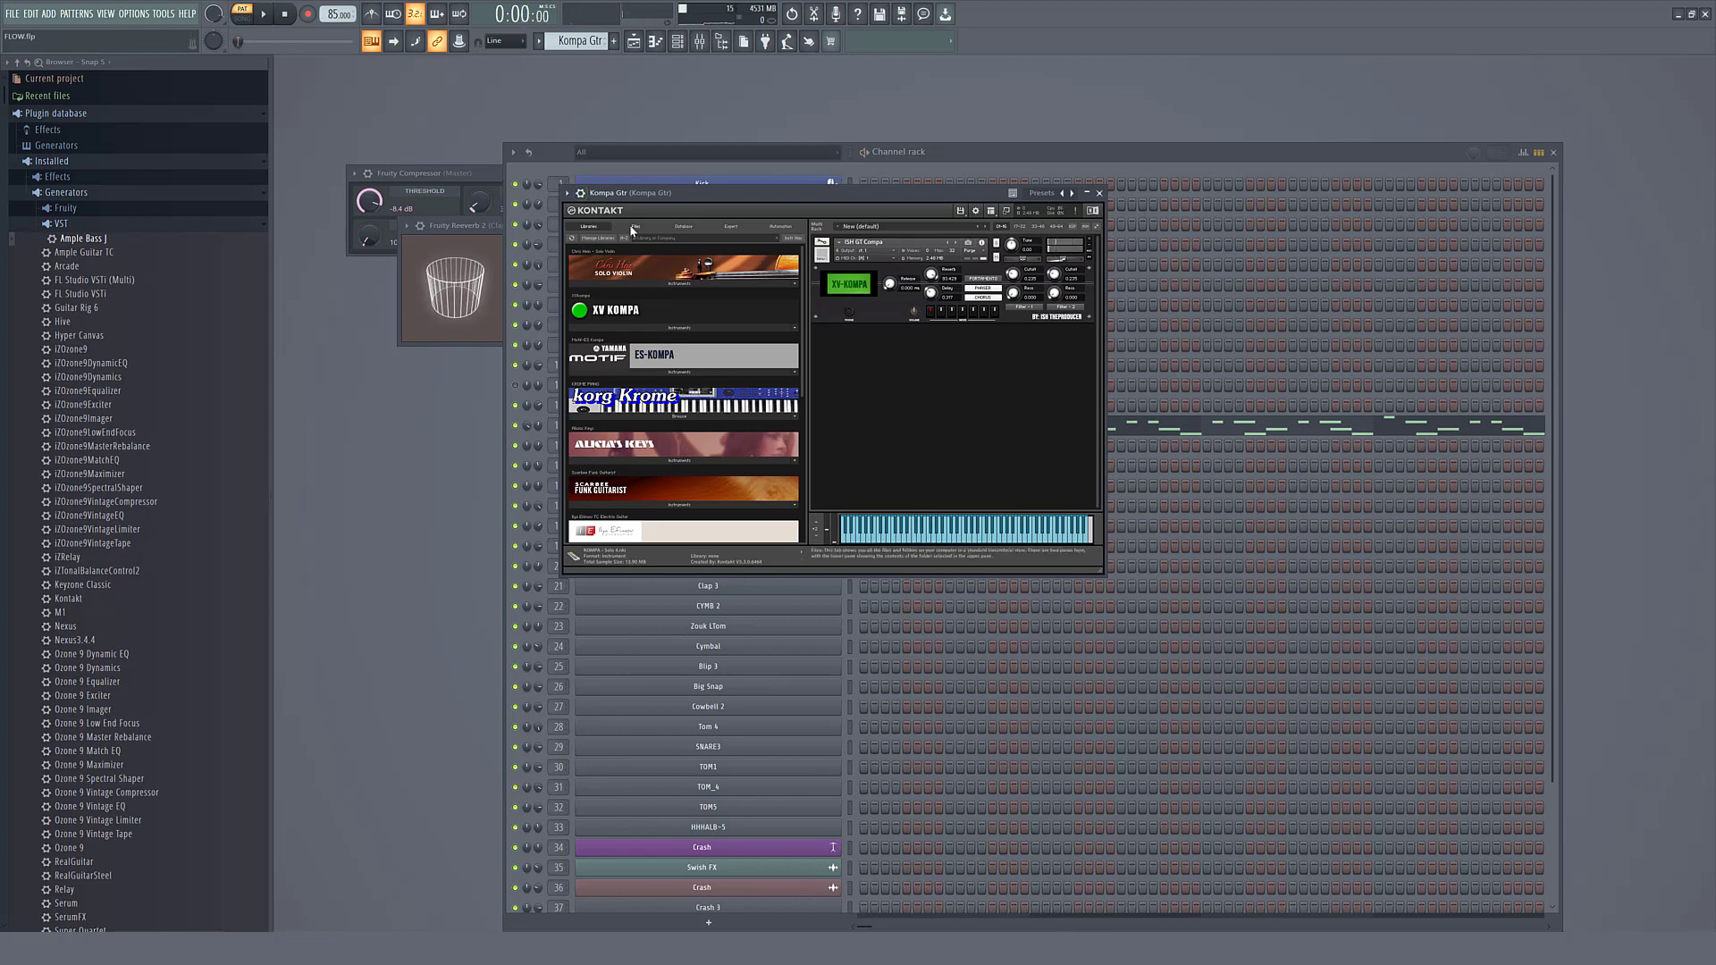
left_click(676, 326)
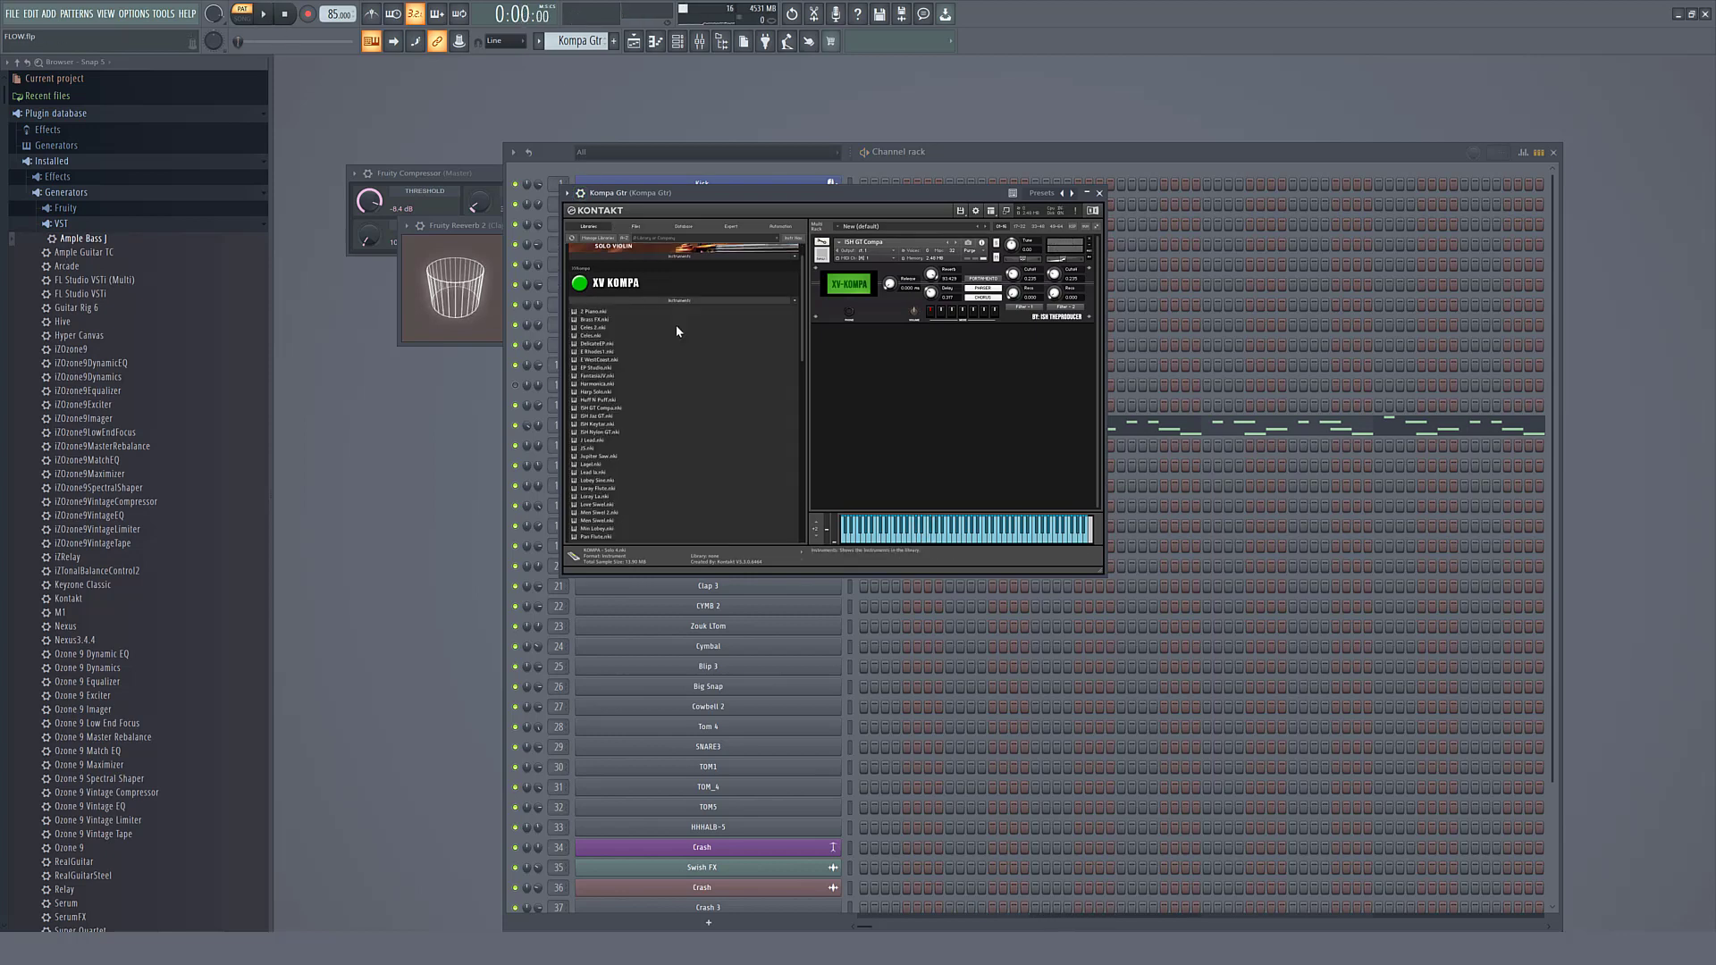
left_click(636, 226)
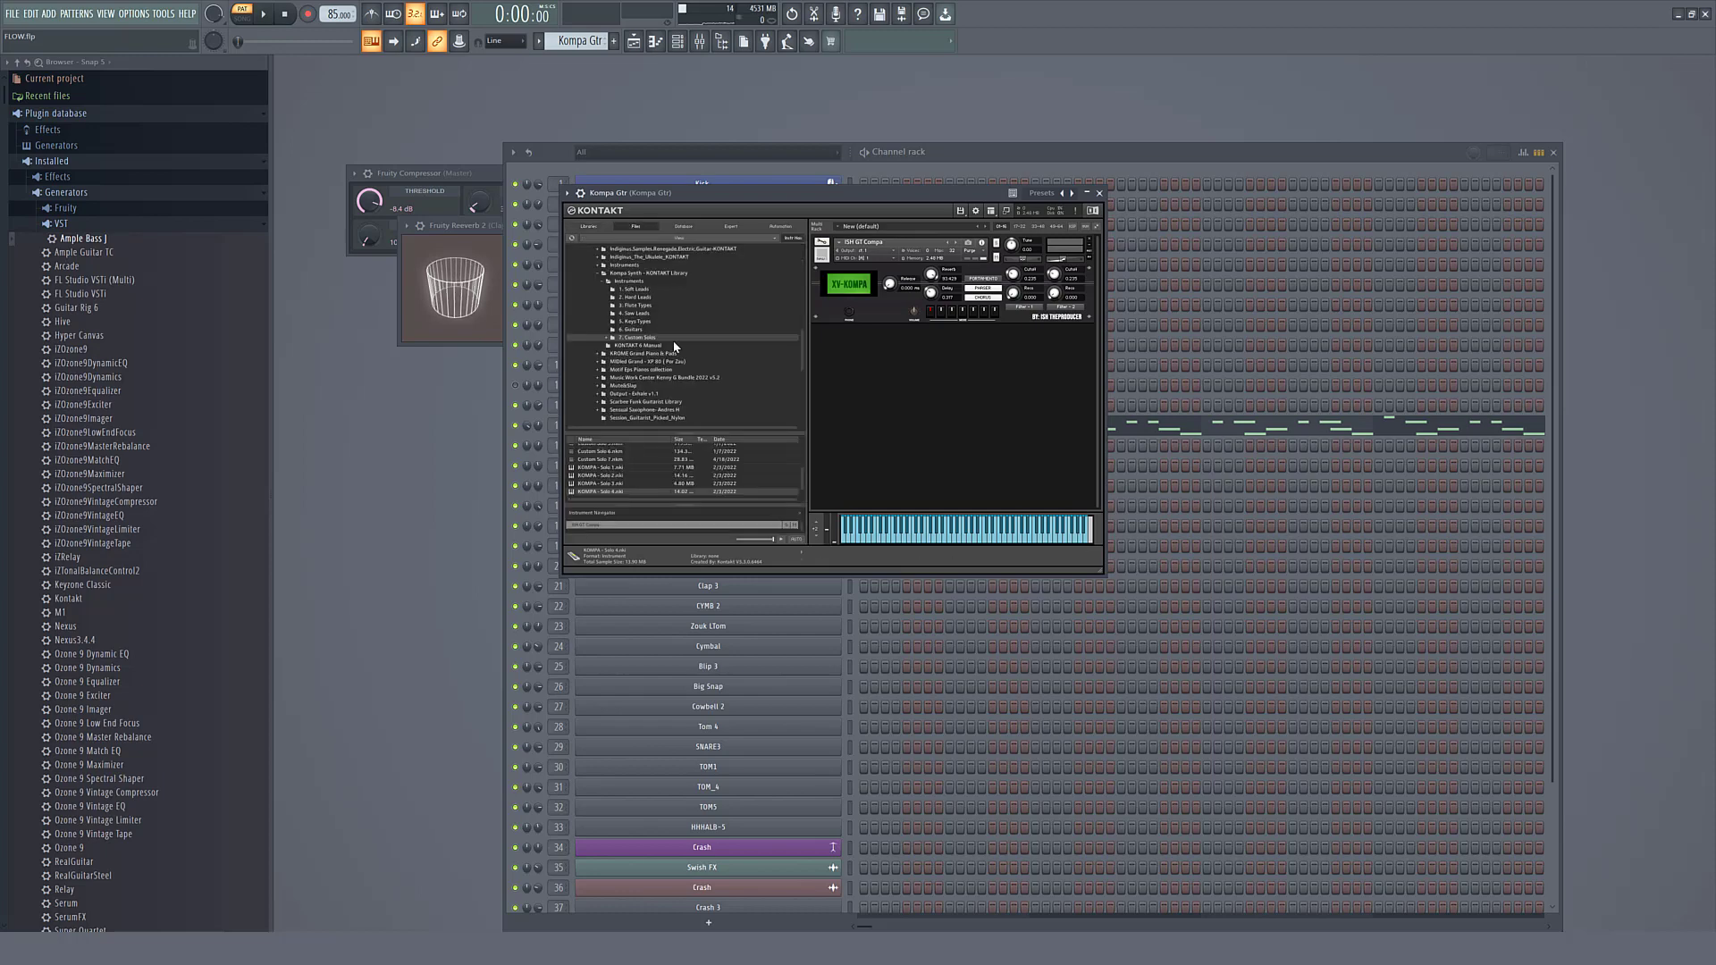
- Open the playlist showing the whole arrangement and set a time selection from bar 63 to bar 83
left_click(964, 169)
key("F5")
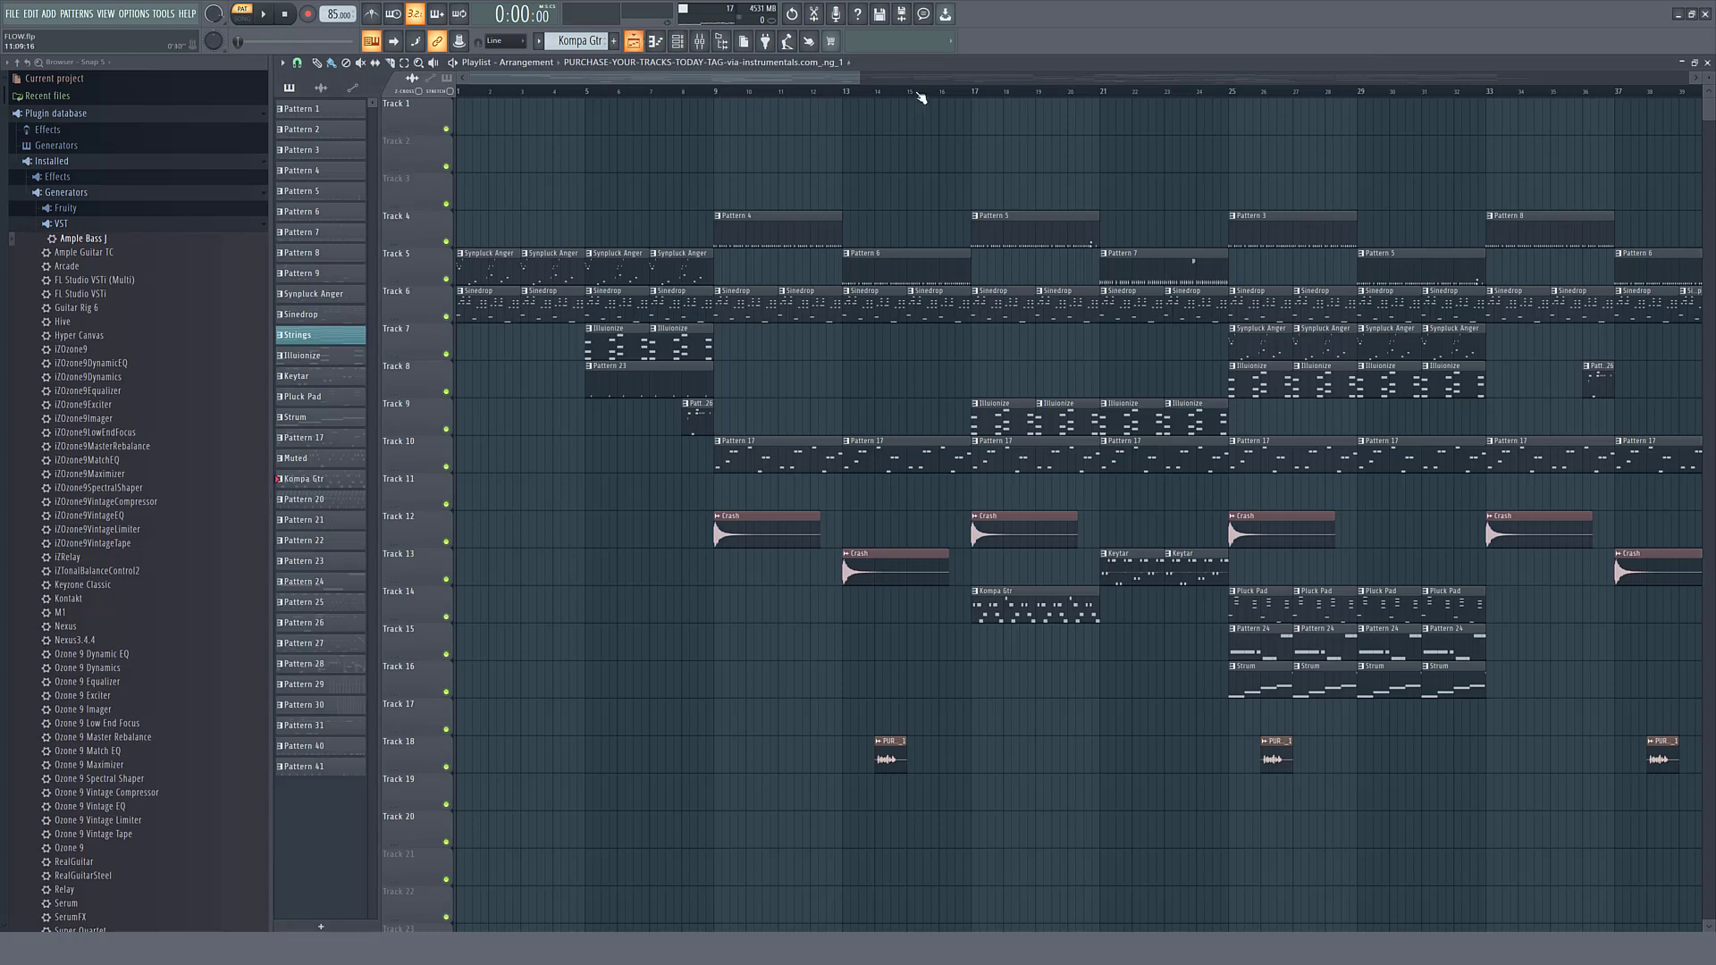
left_click_drag(859, 78, 1663, 168)
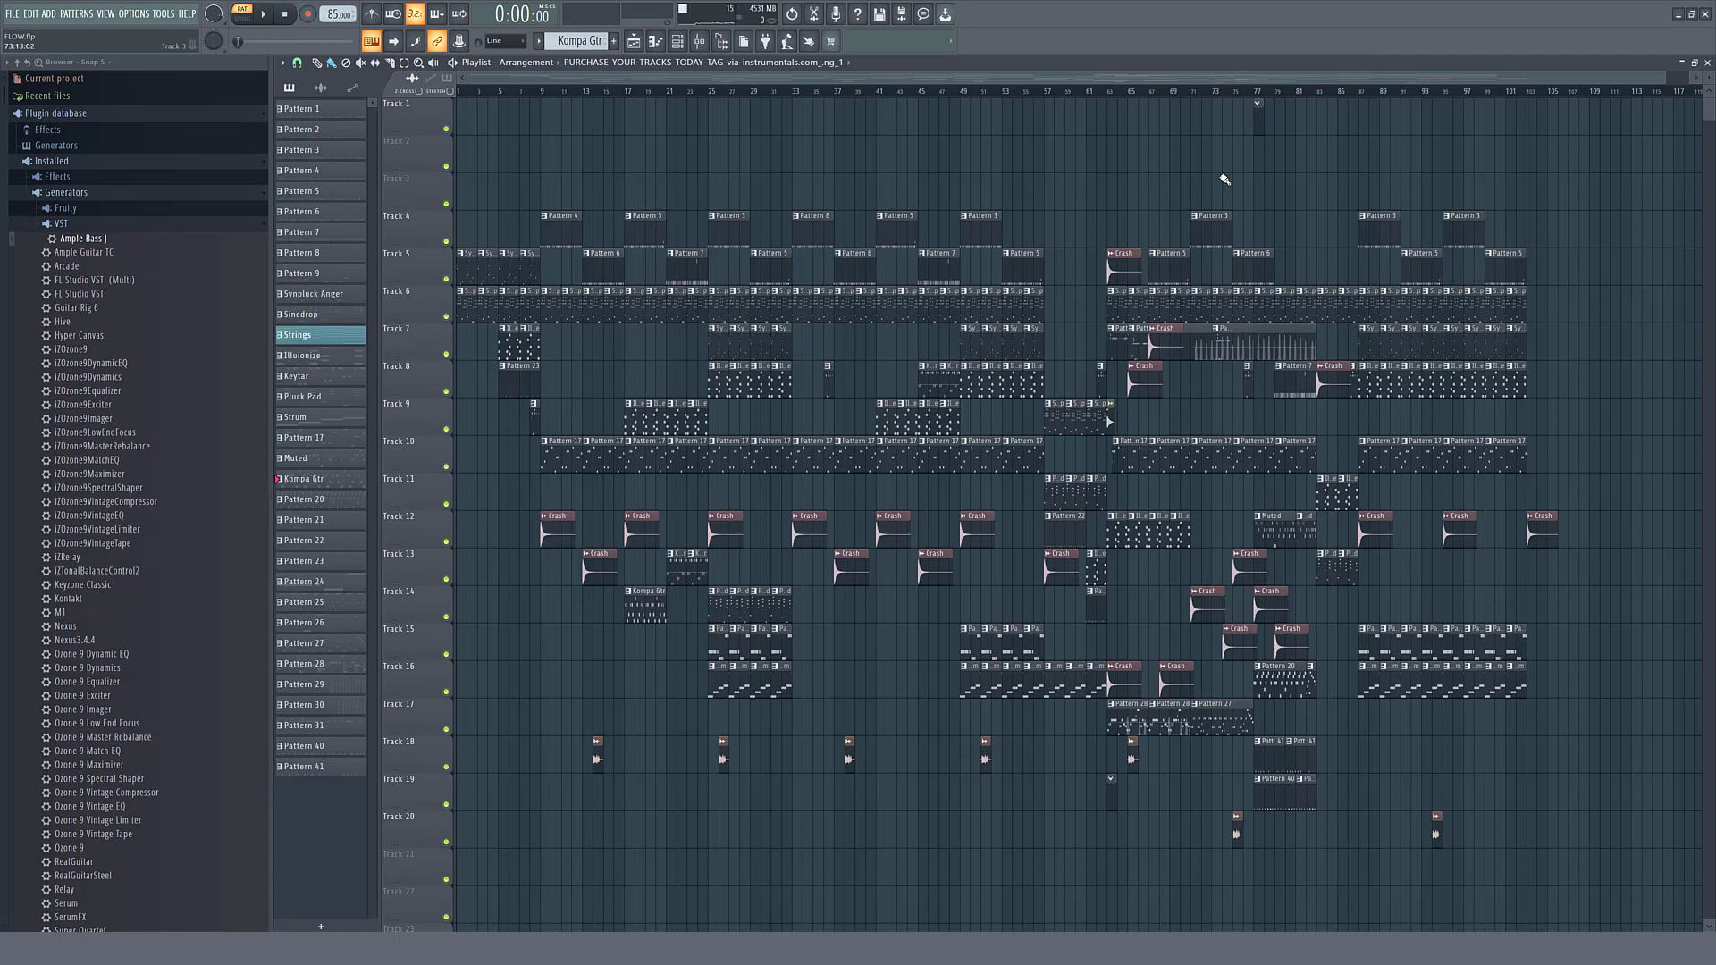
left_click_drag(1107, 93, 1316, 136)
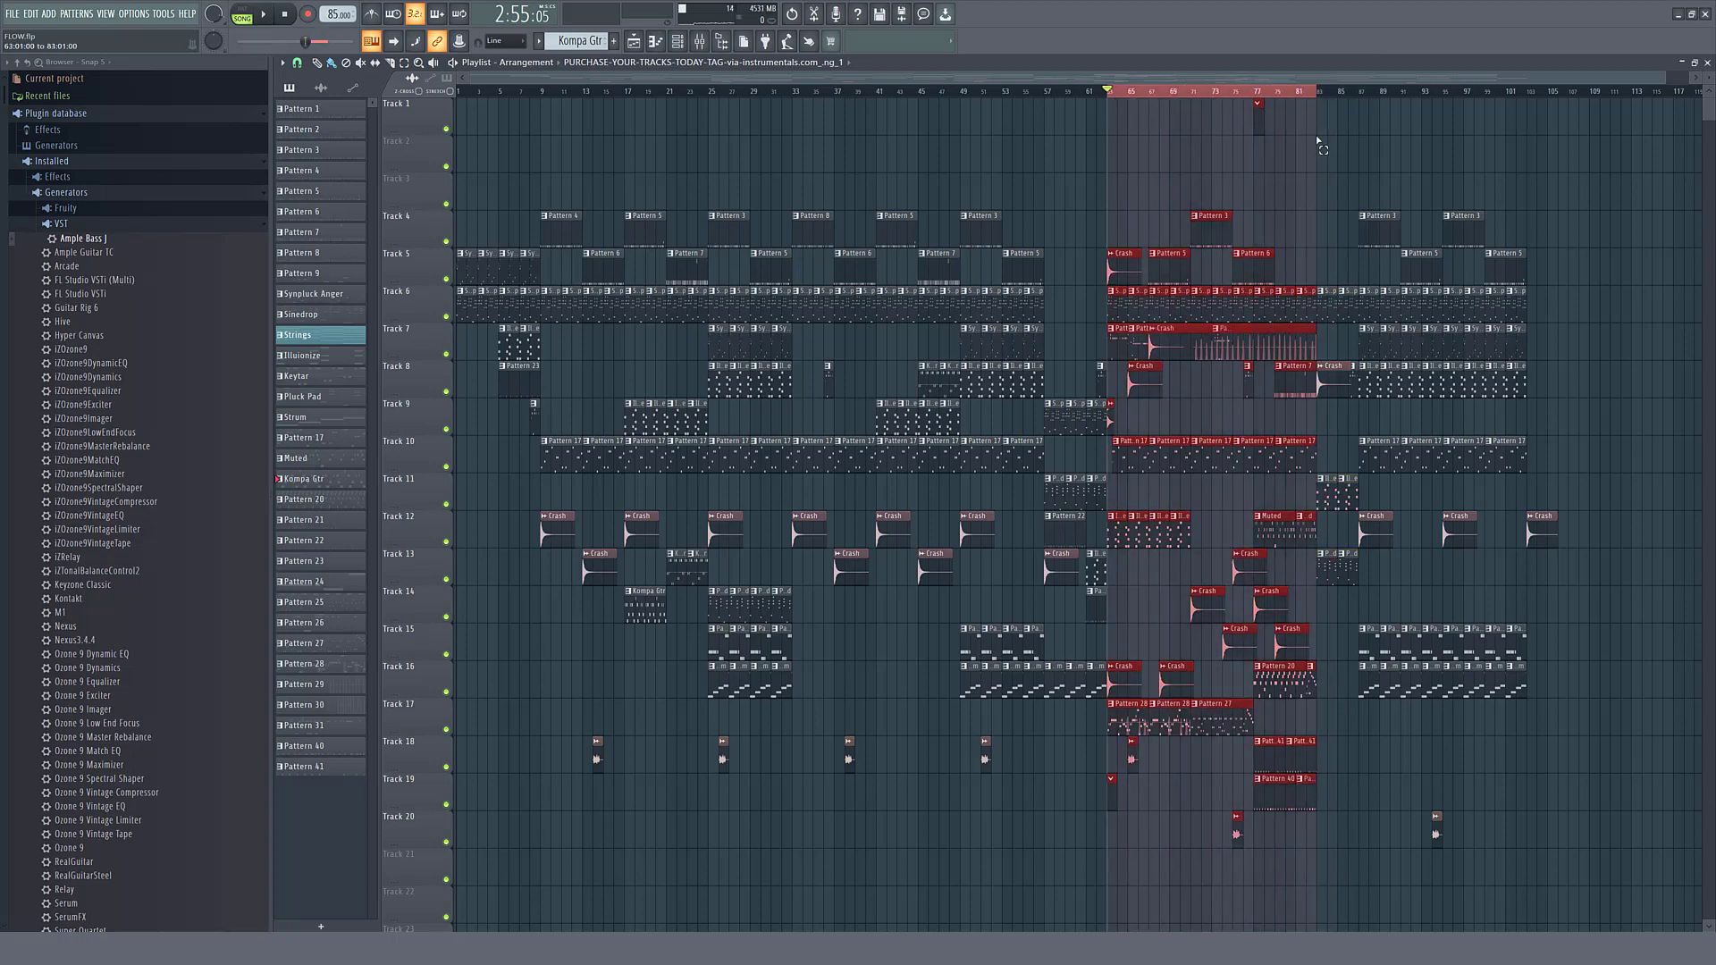
- Solo Track 17, play the selected section briefly, and close the playlist
left_click(446, 730, "ctrl")
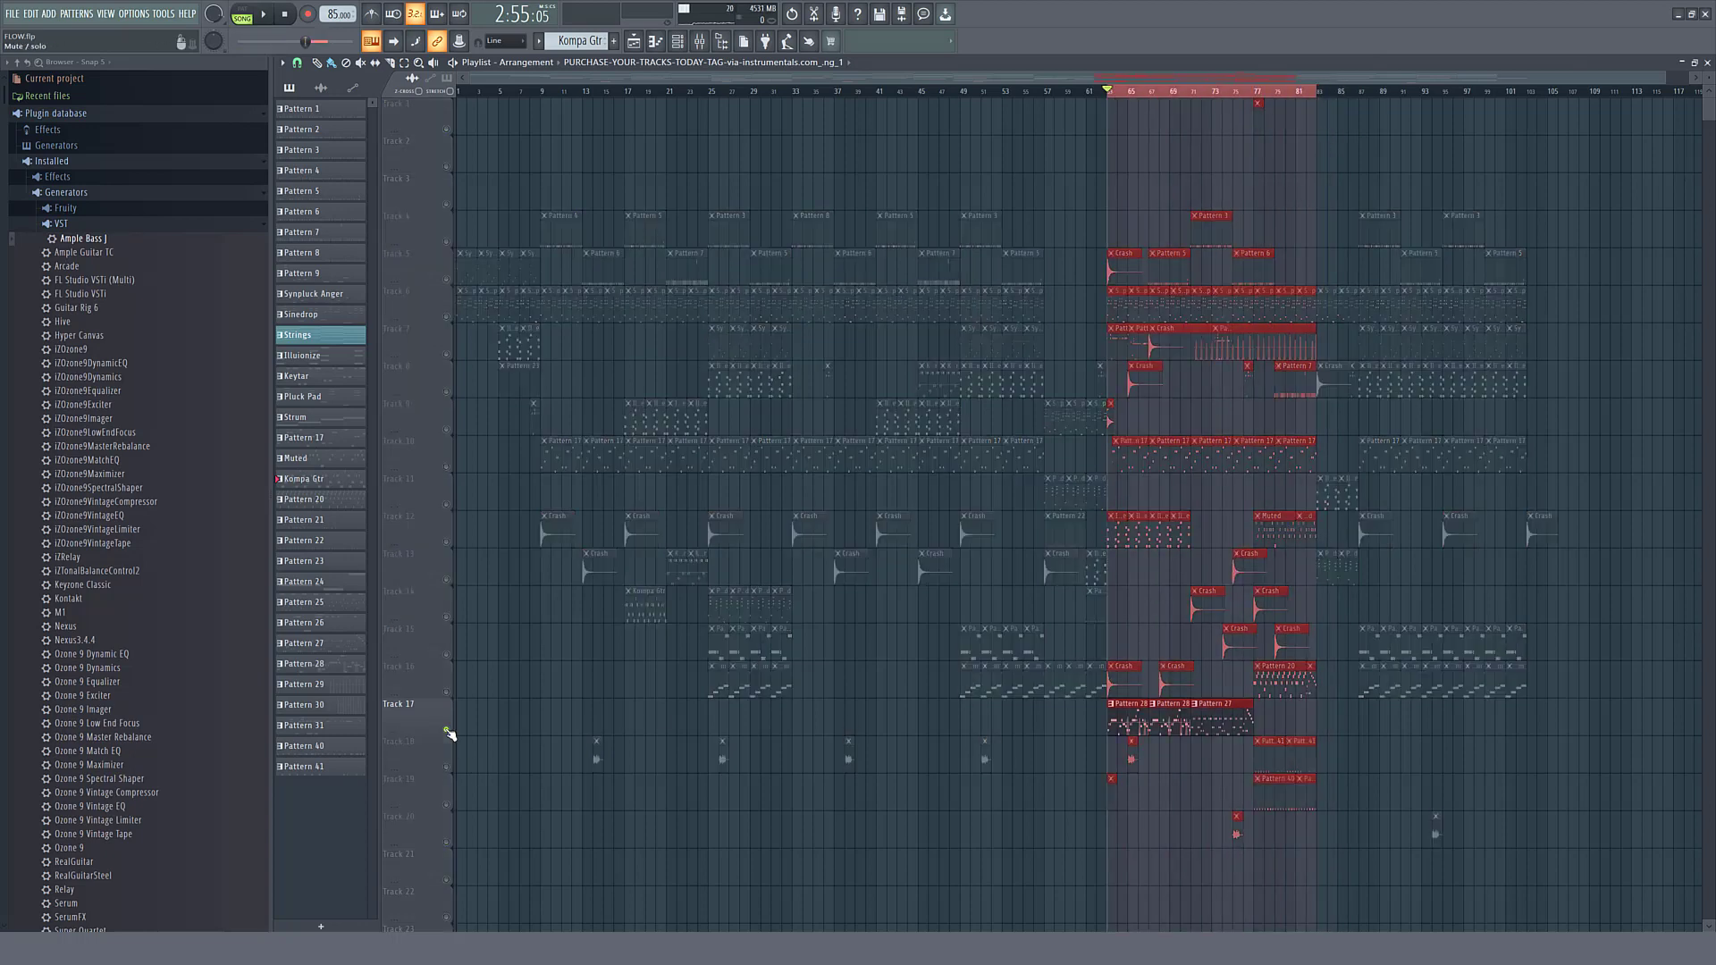
key("space")
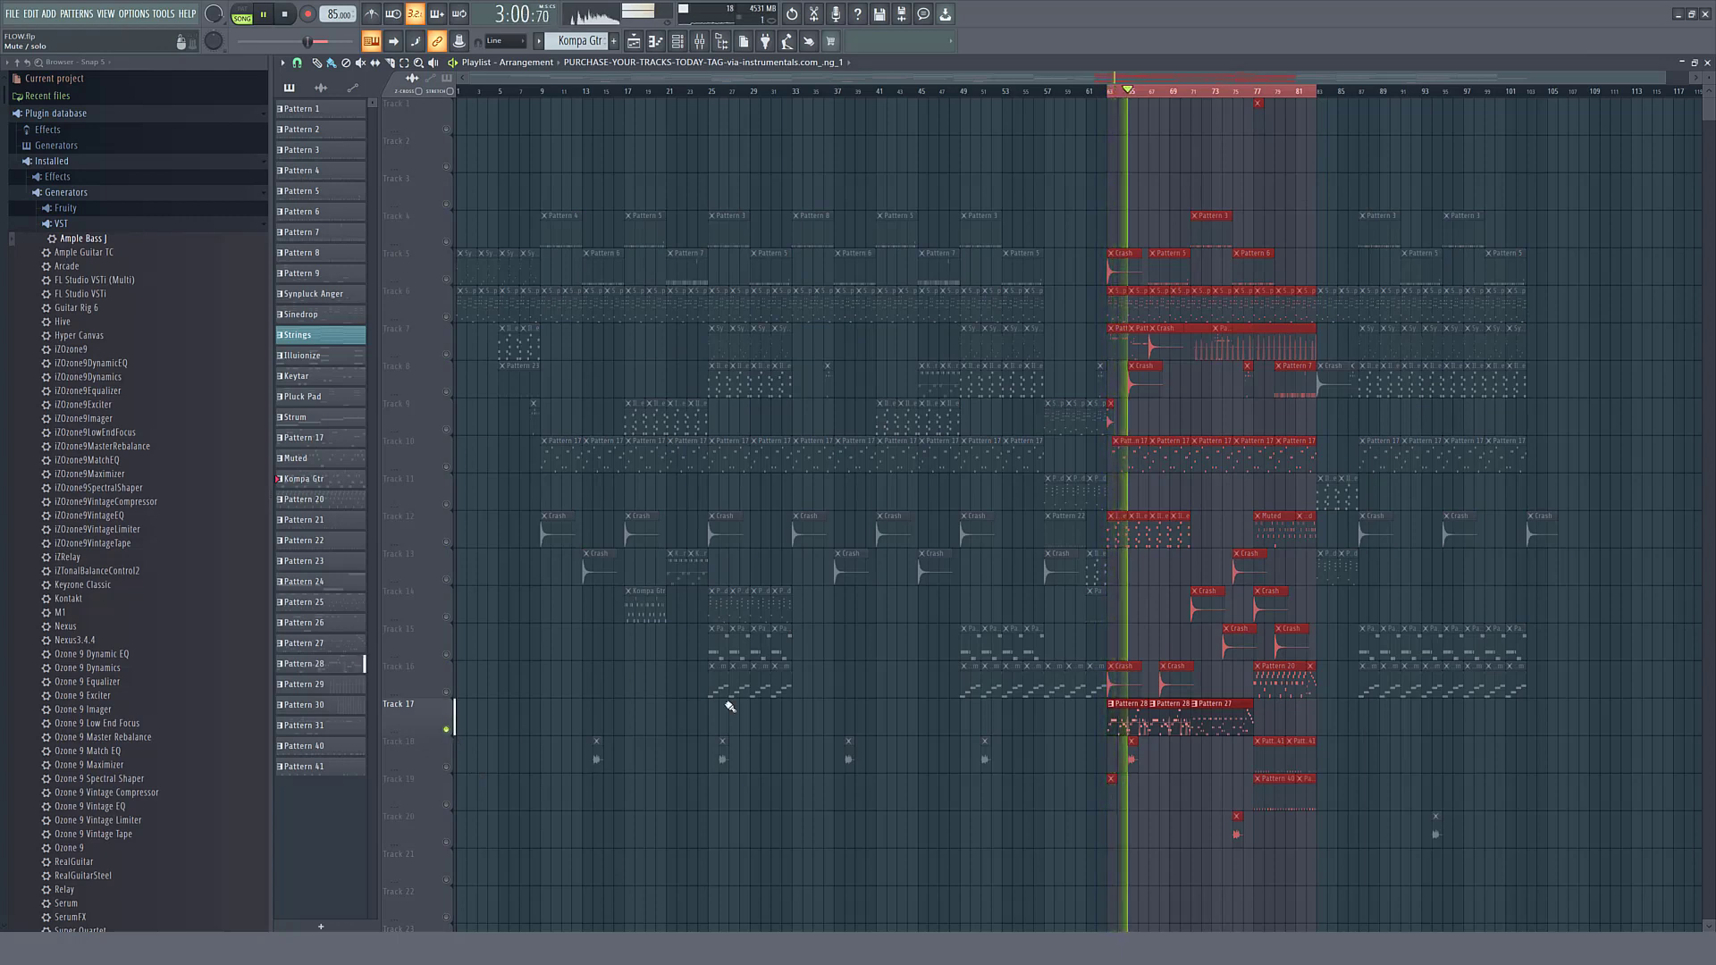
key("space")
left_click(1706, 63)
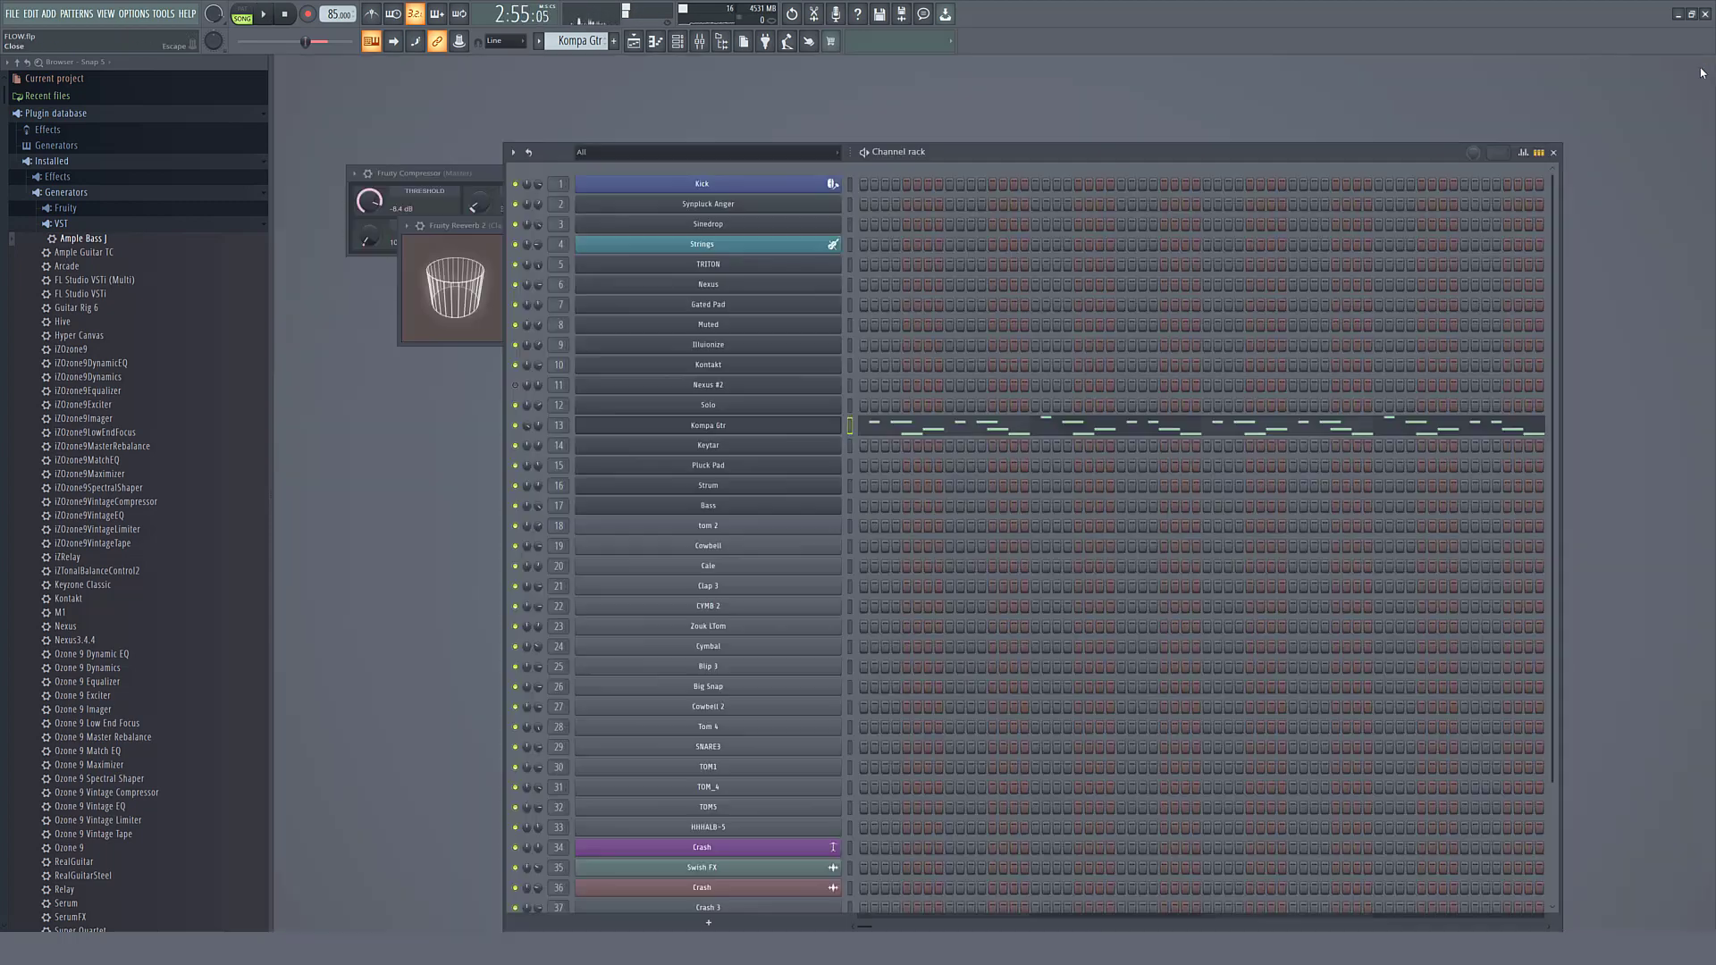
- Play the soloed section while viewing the Kontakt plugin of the Solo channel, and stop playback
key("space")
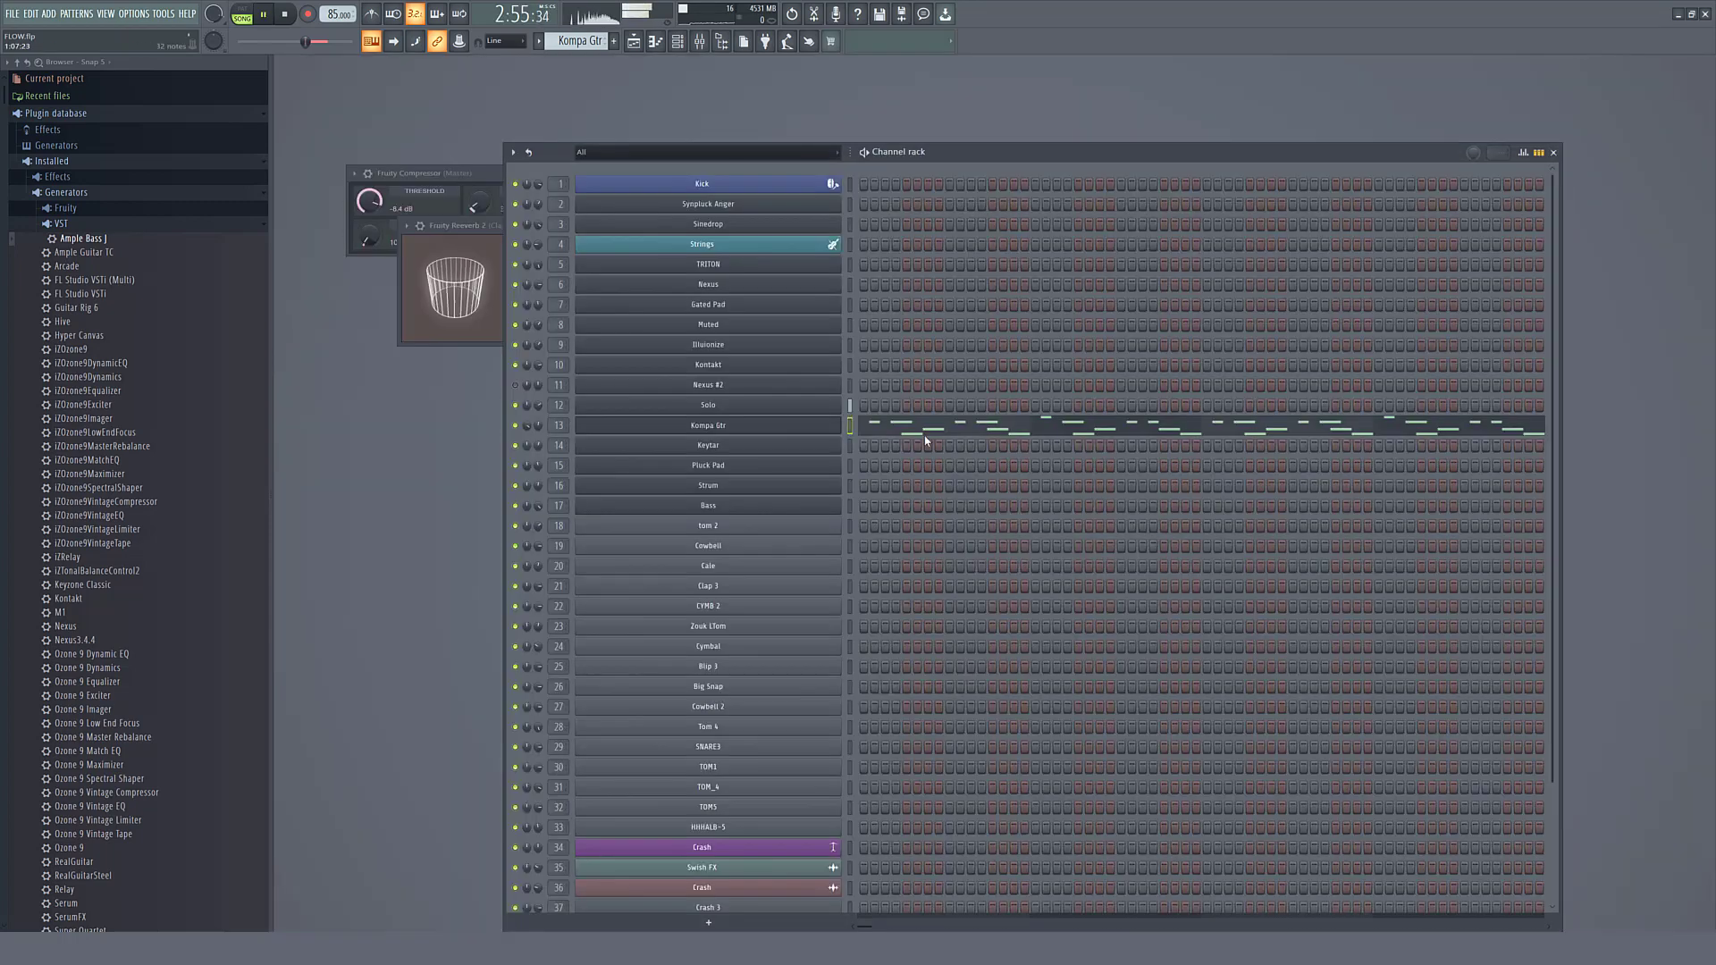
left_click(824, 407)
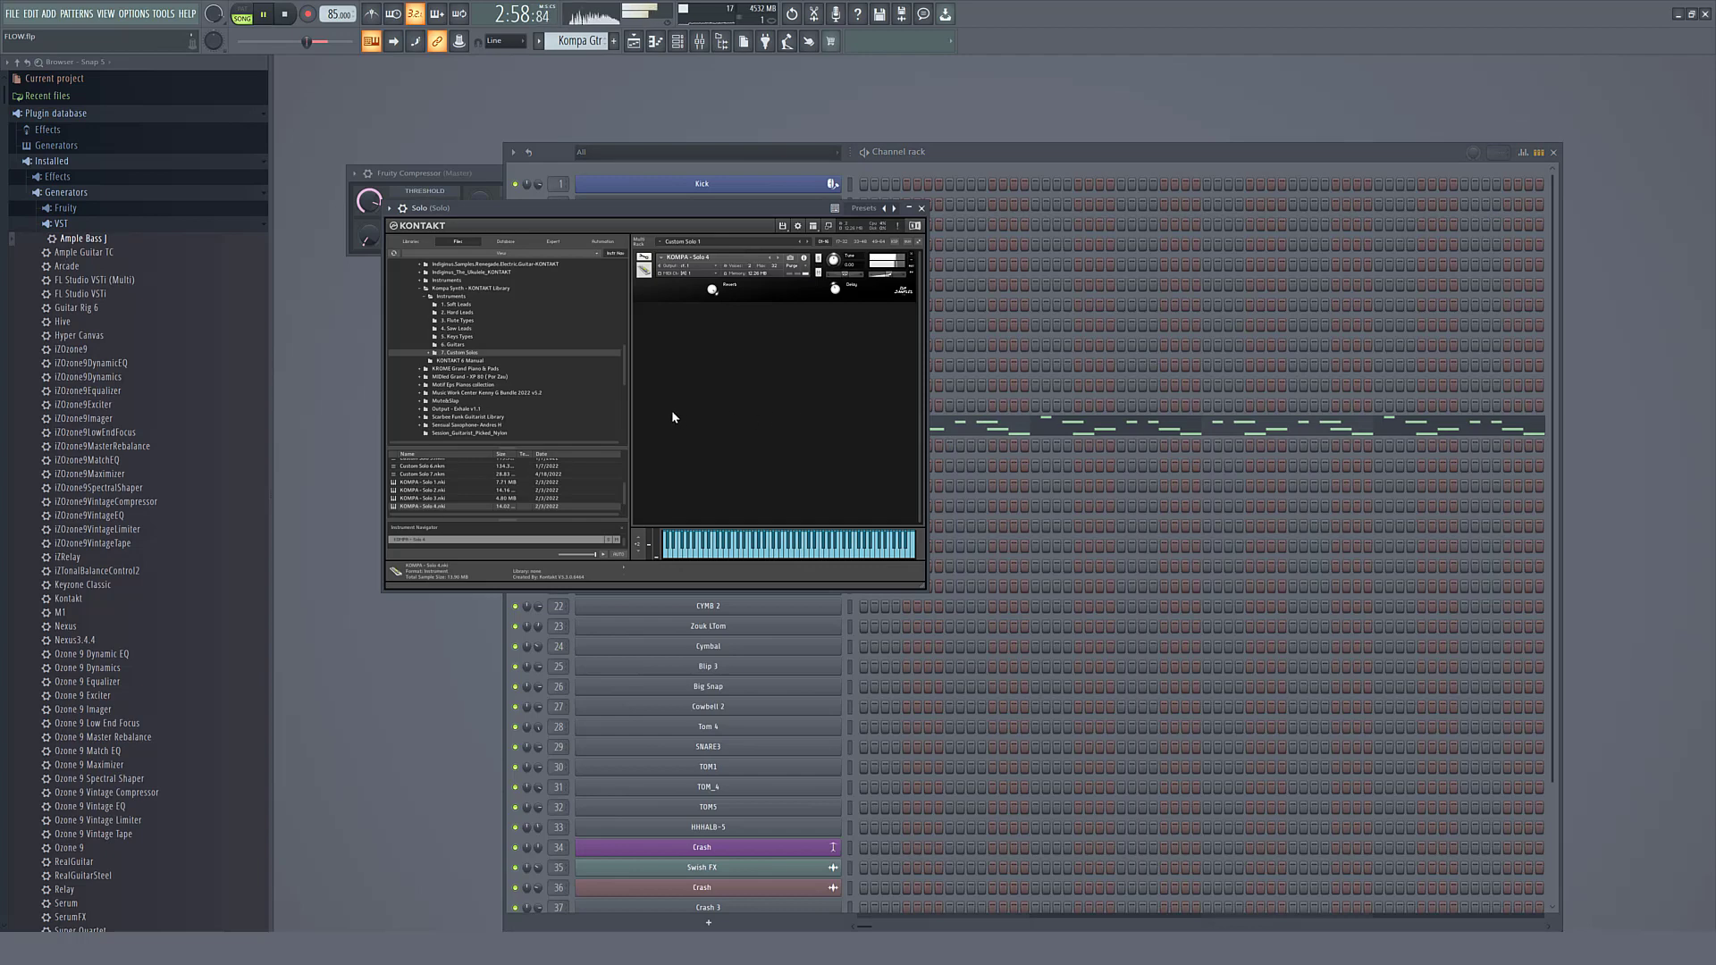
key("space")
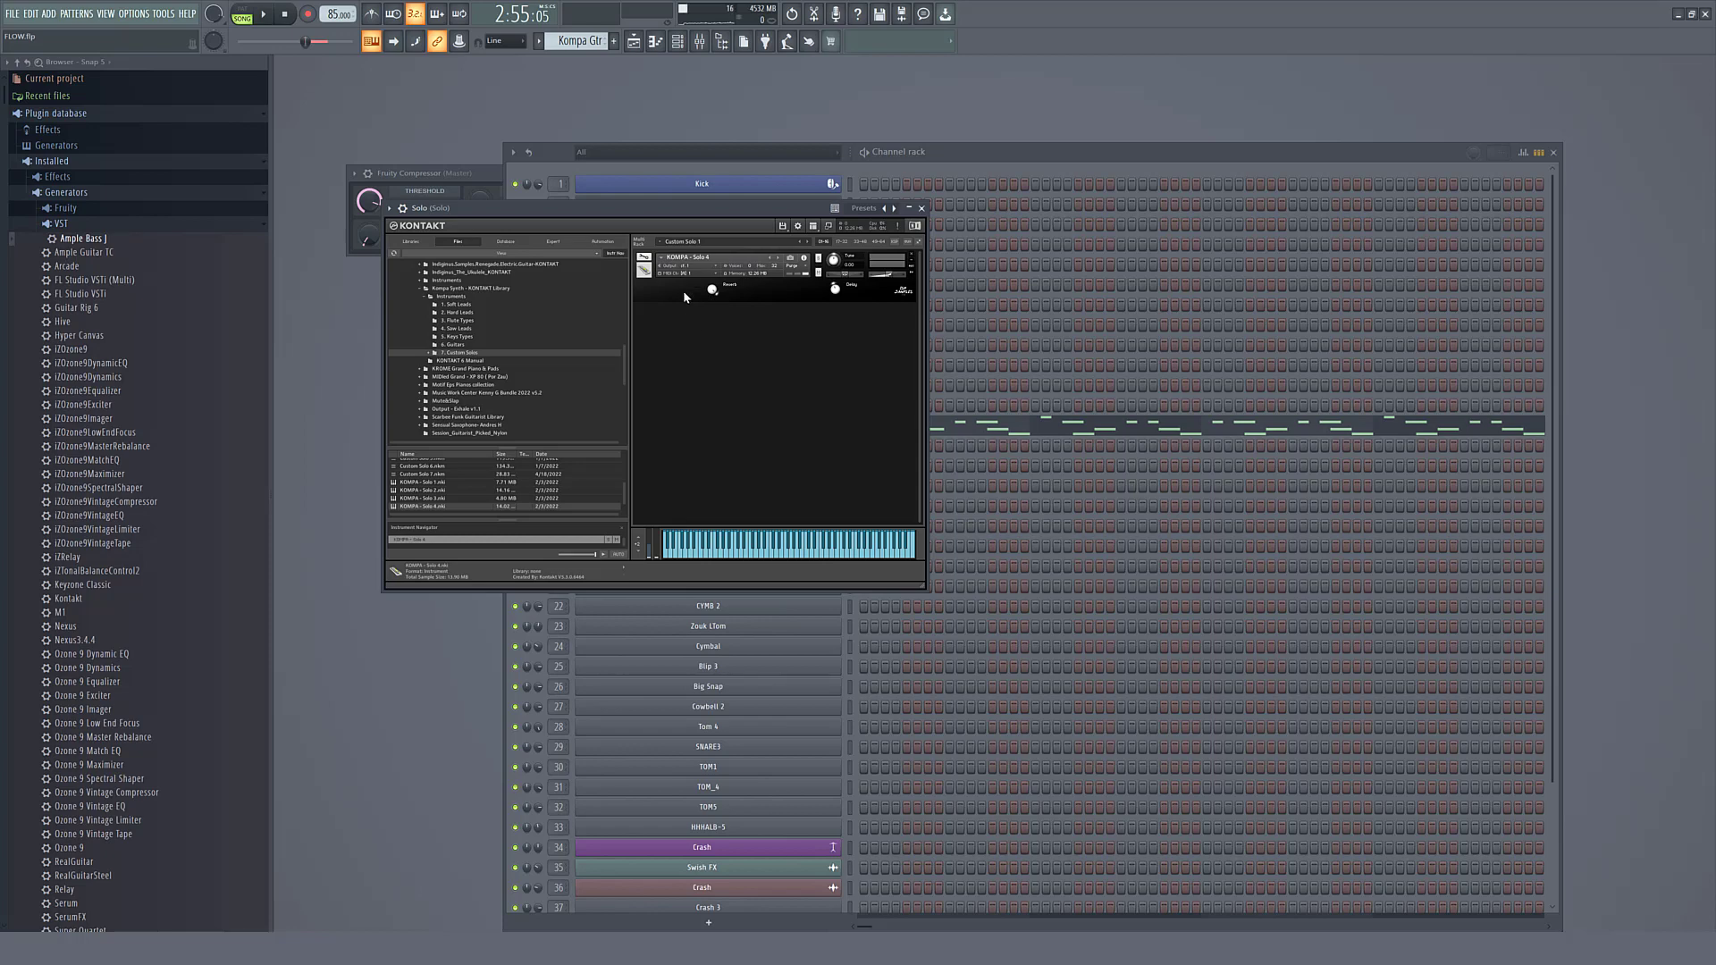
- Reopen the playlist and play the selection with all tracks audible, toggling Track 18's mute and jumping to about bar 77
left_click(633, 42)
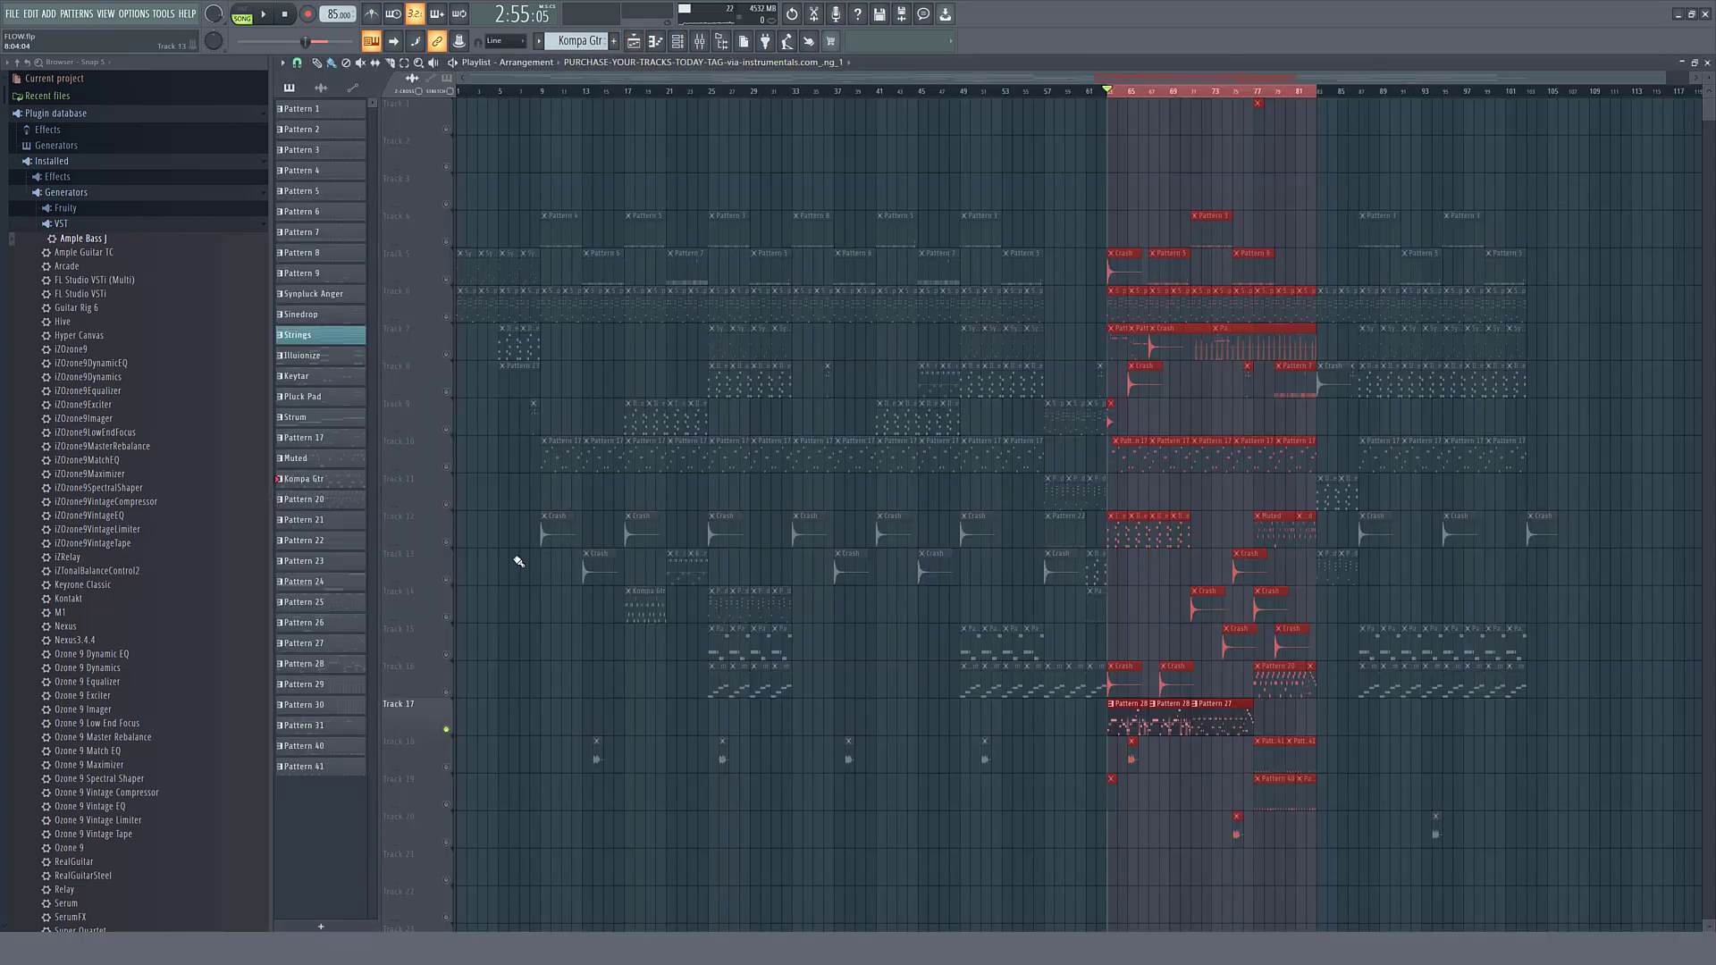
key("space")
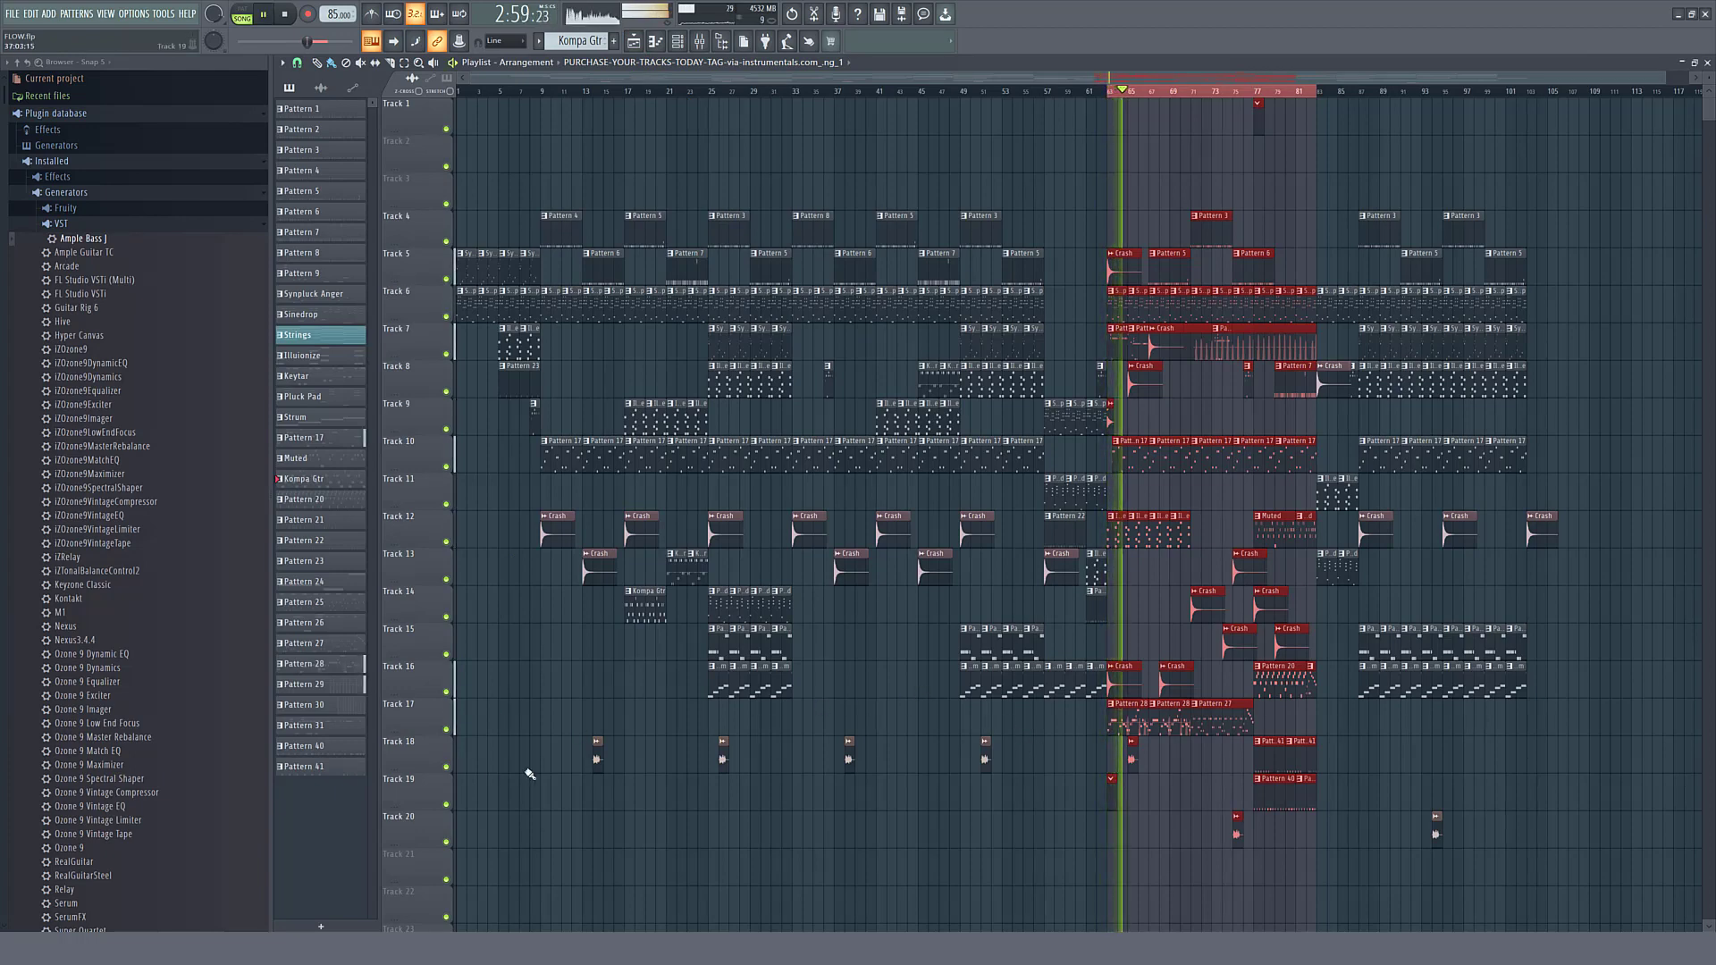
left_click(446, 766)
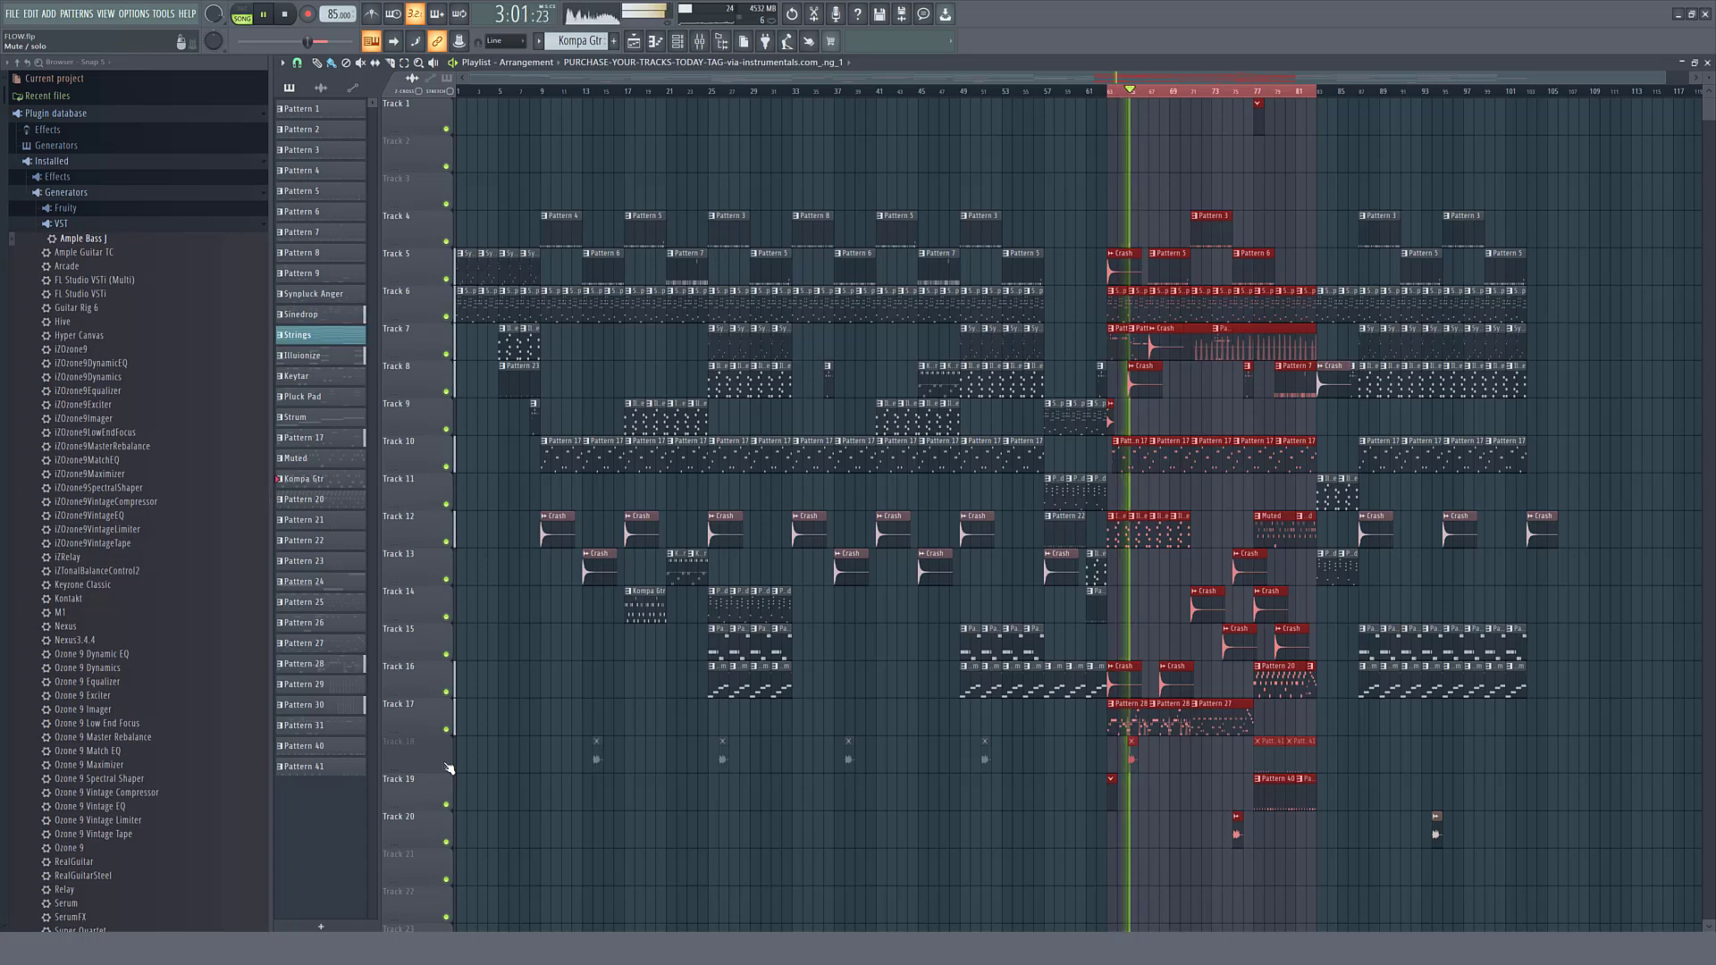
left_click(447, 767)
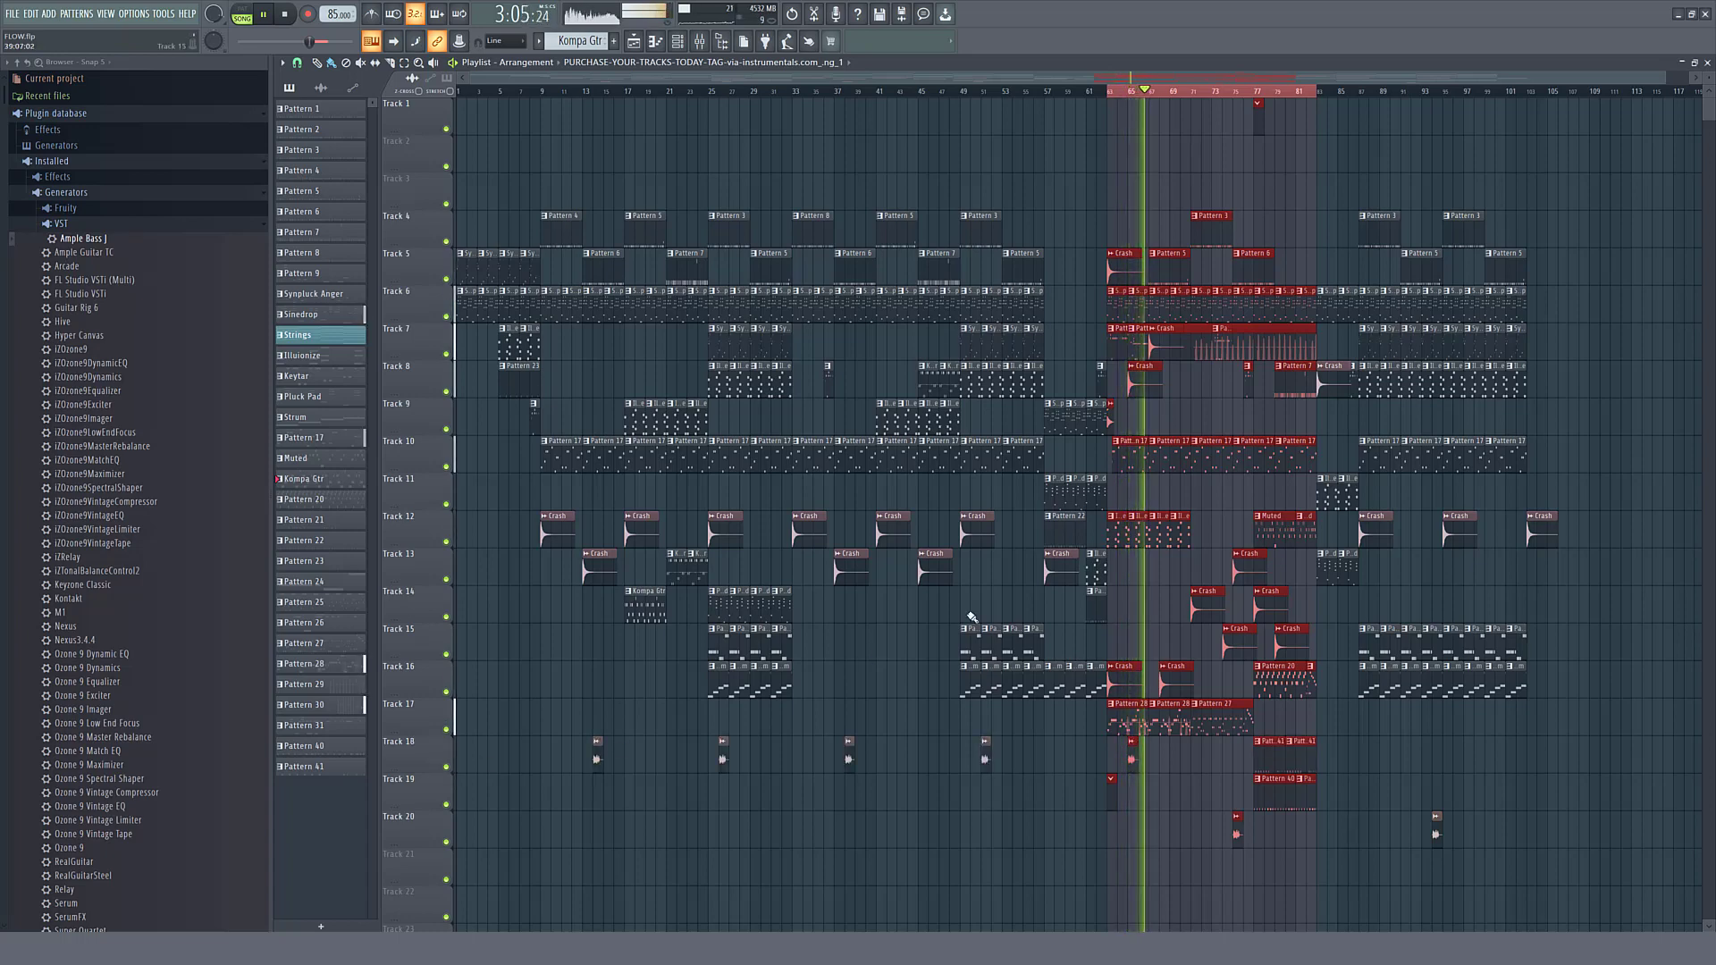
left_click(1257, 98)
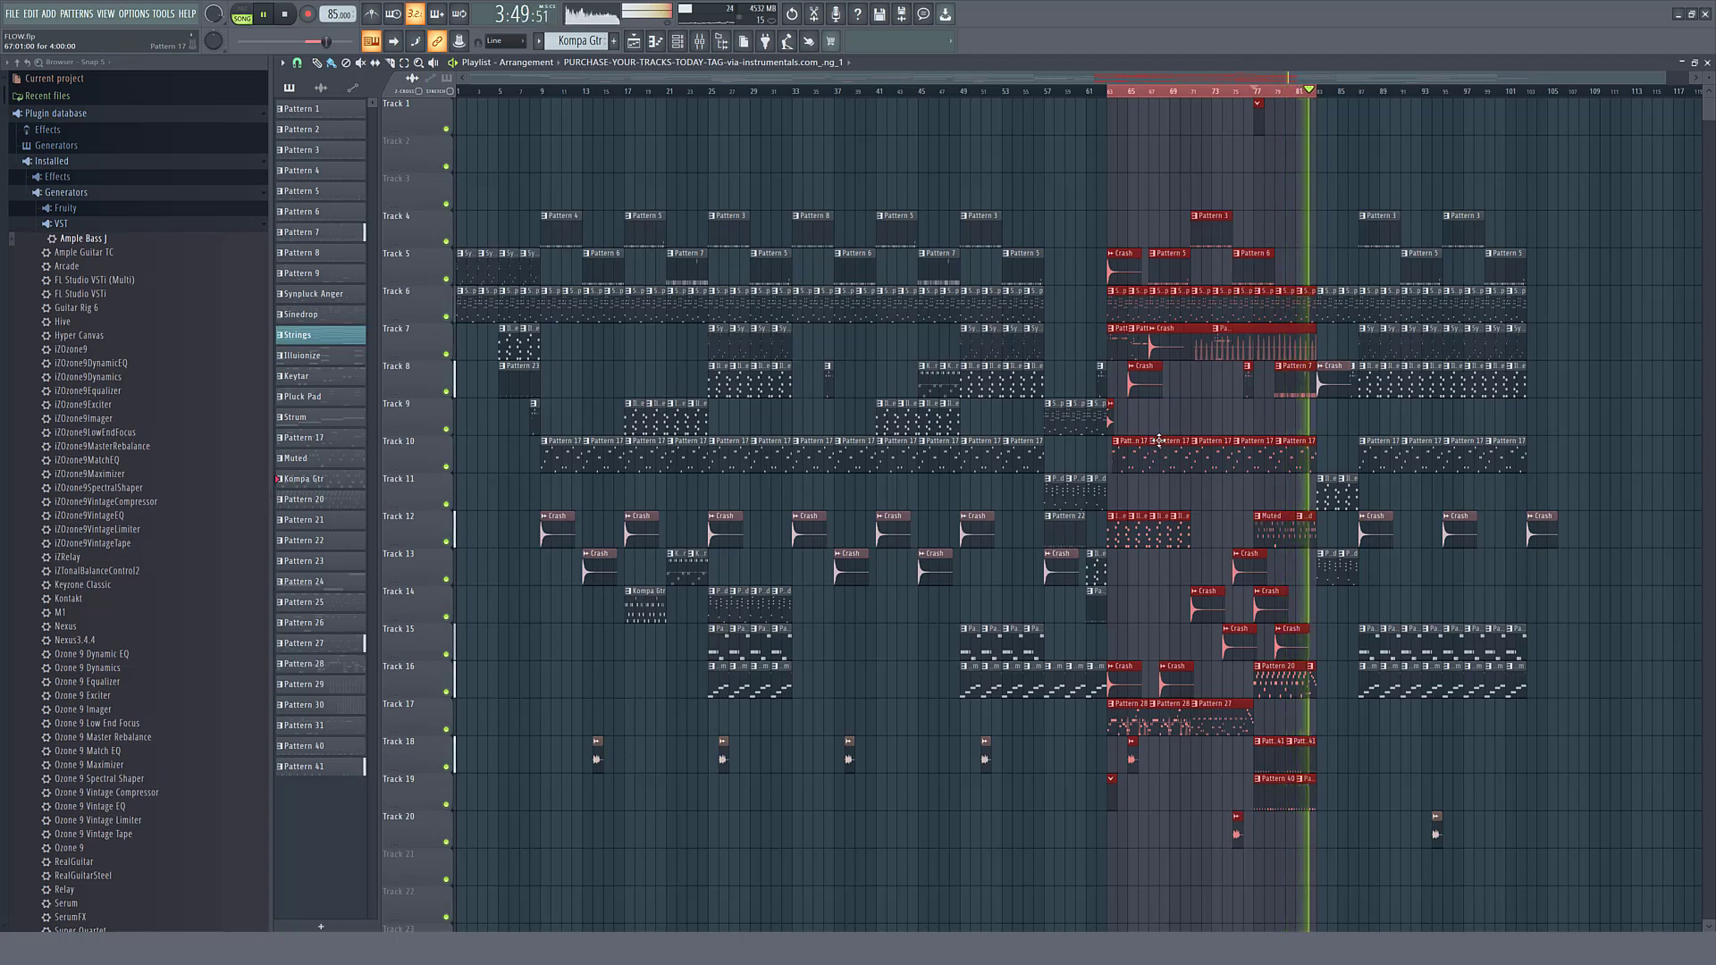
- Stop playback, view a Track 10 Pattern 17 clip in the piano roll, and open the Bass channel's plugin
key("space")
double_click(1292, 461)
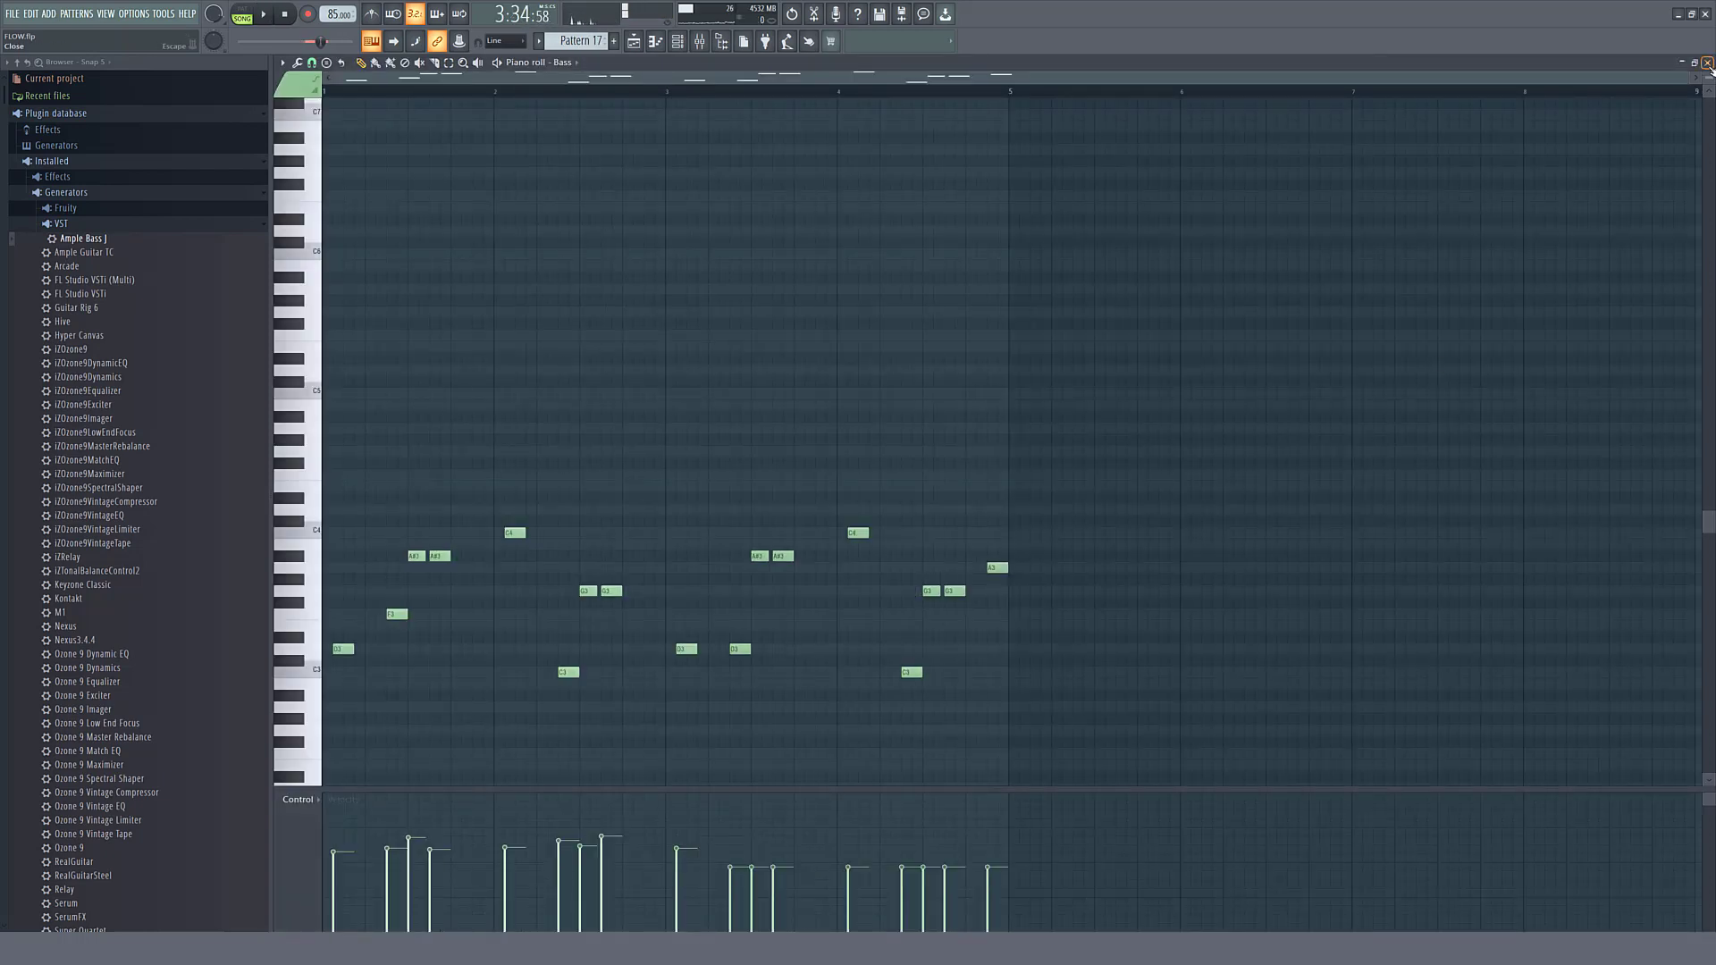
left_click(1707, 63)
left_click(832, 507)
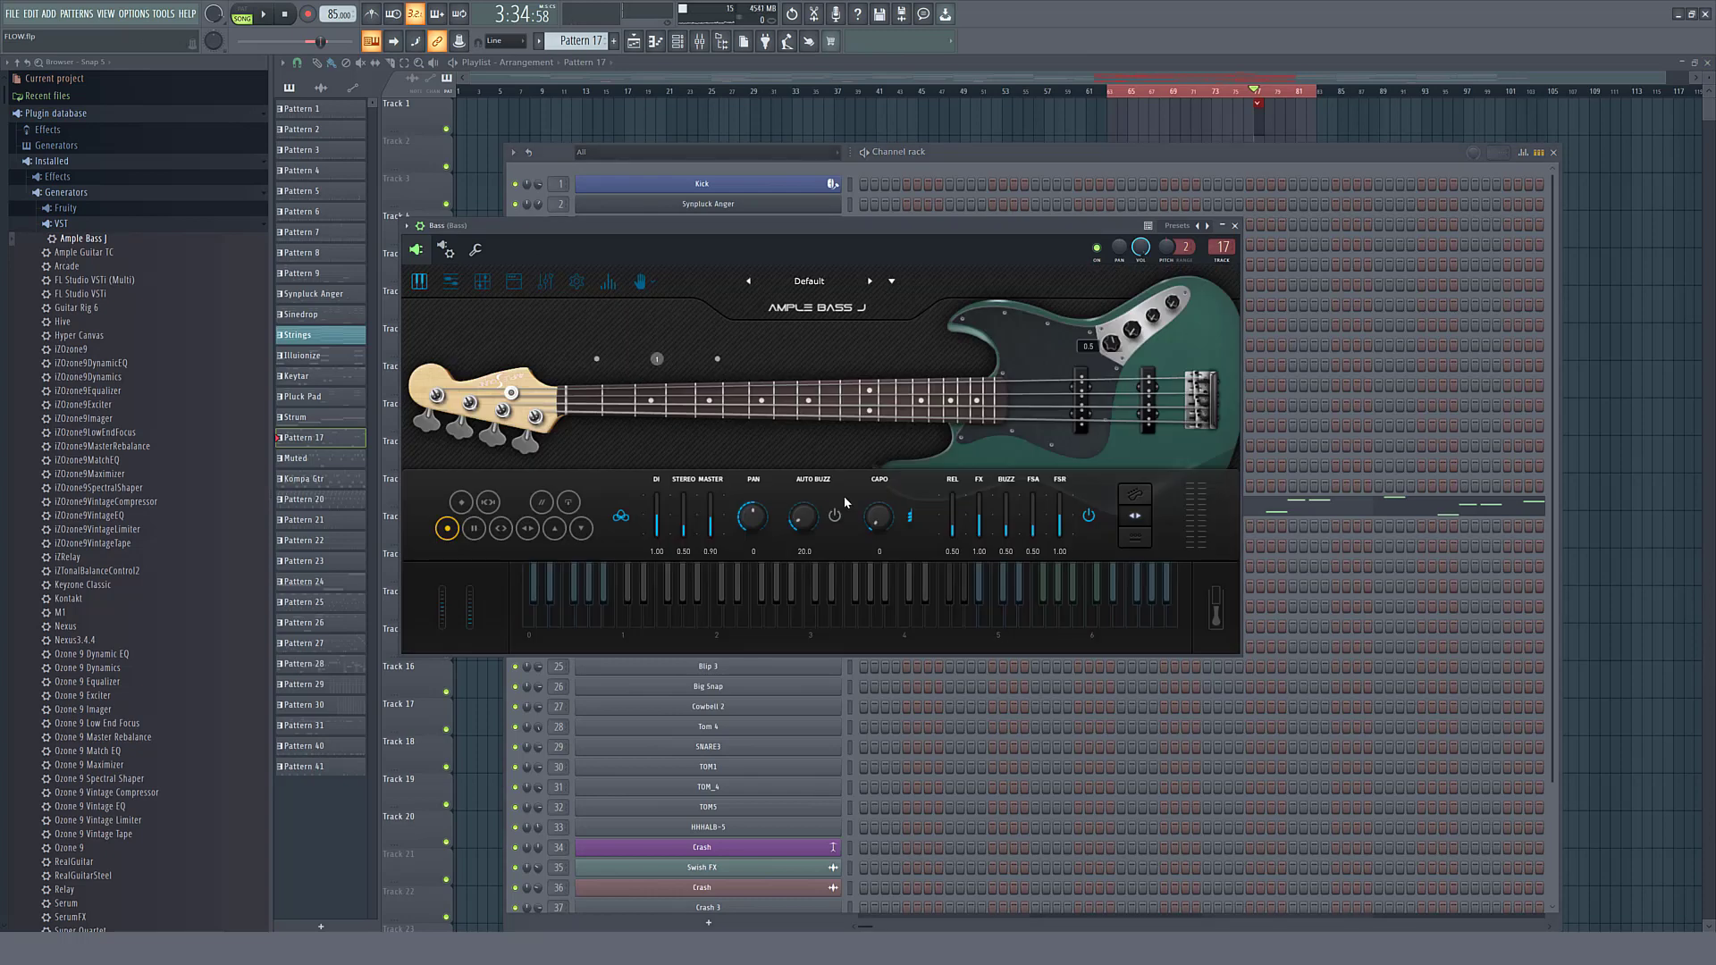
- Play Pattern 17 on its own, switch to song playback, jump to about bar 69, and stop
left_click(241, 14)
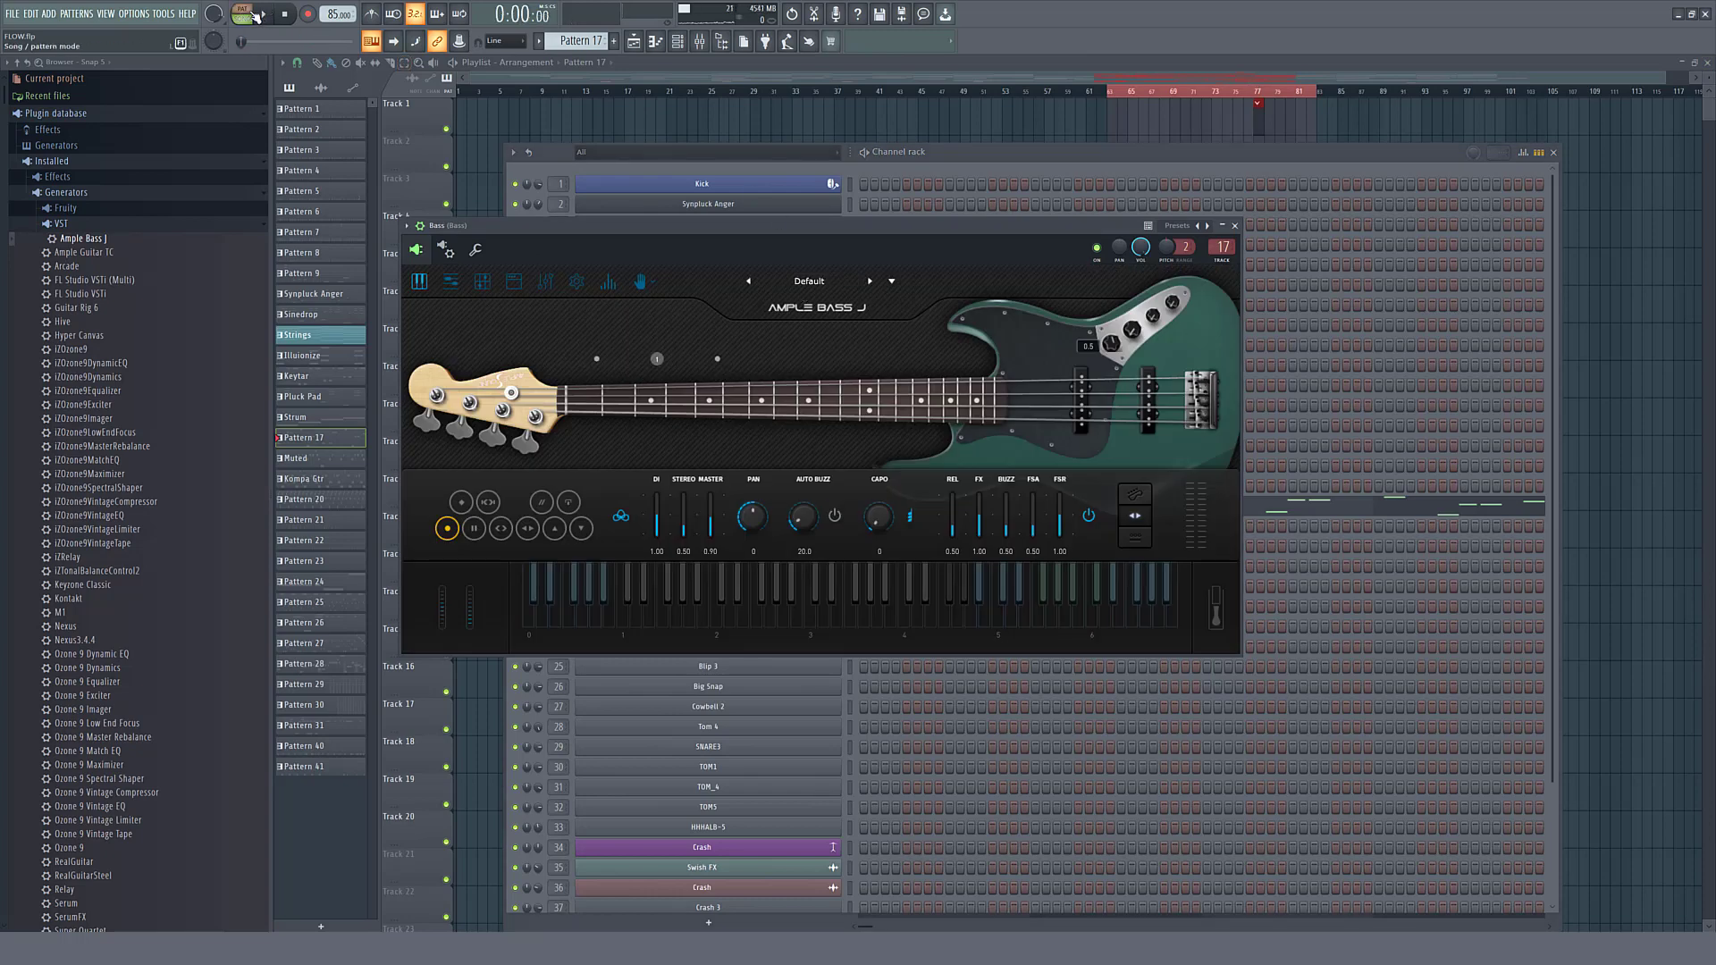
key("space")
key("l")
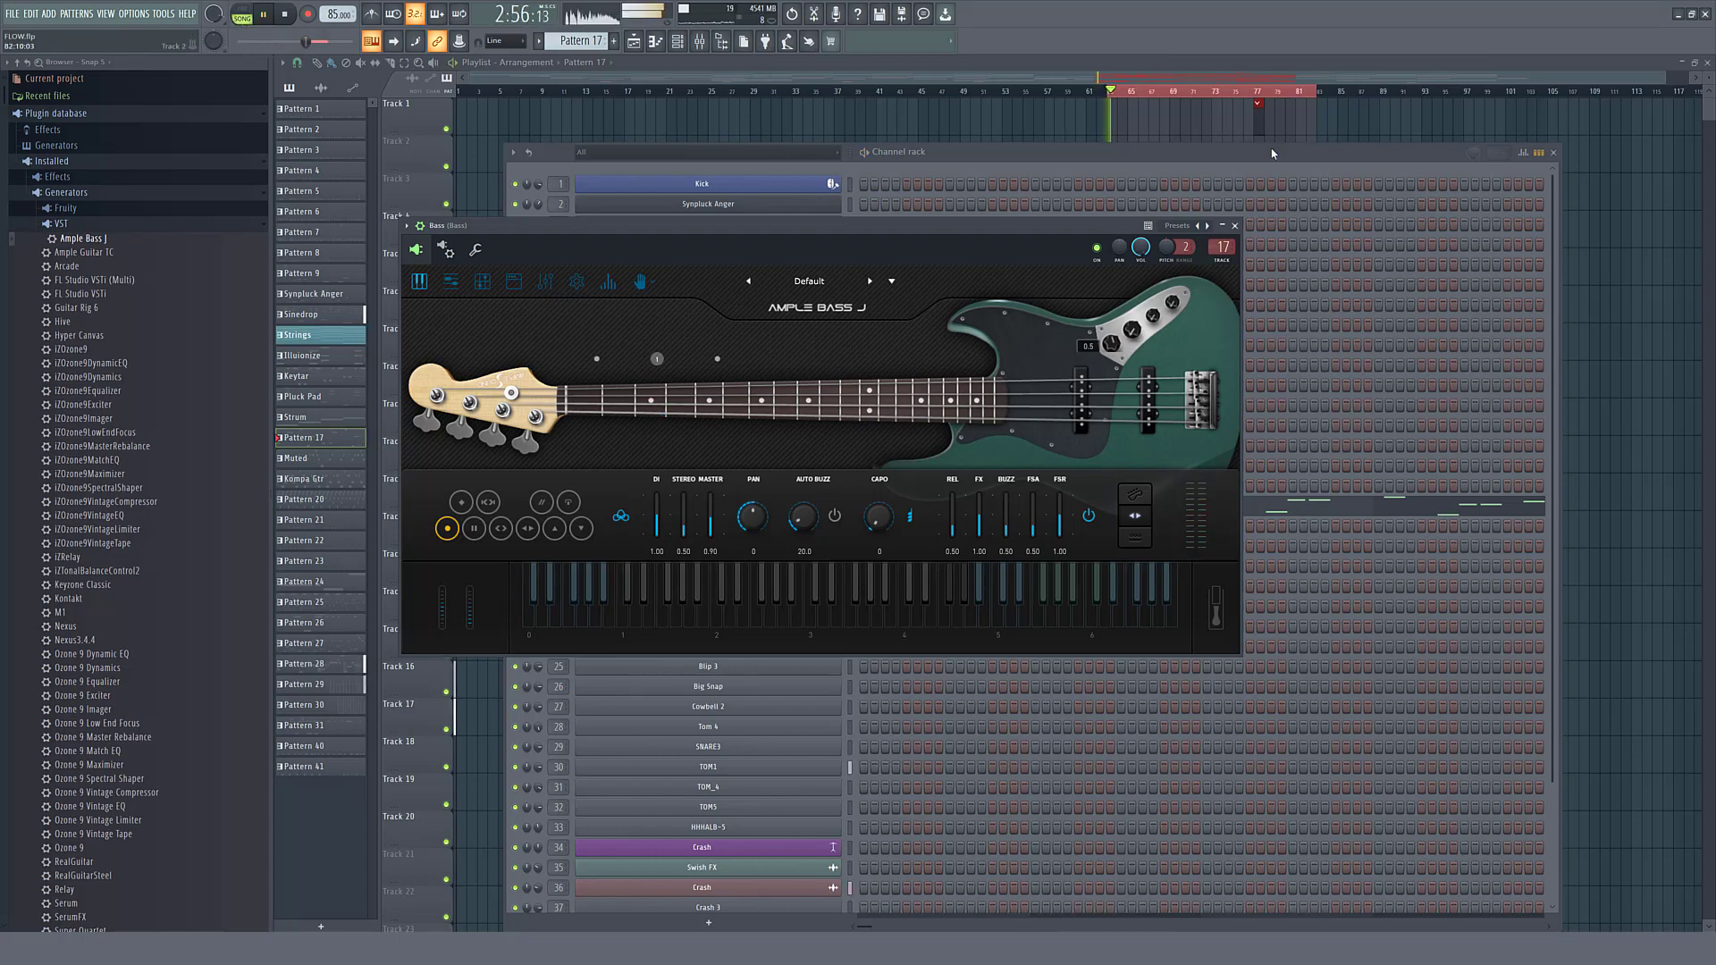
left_click(1272, 154)
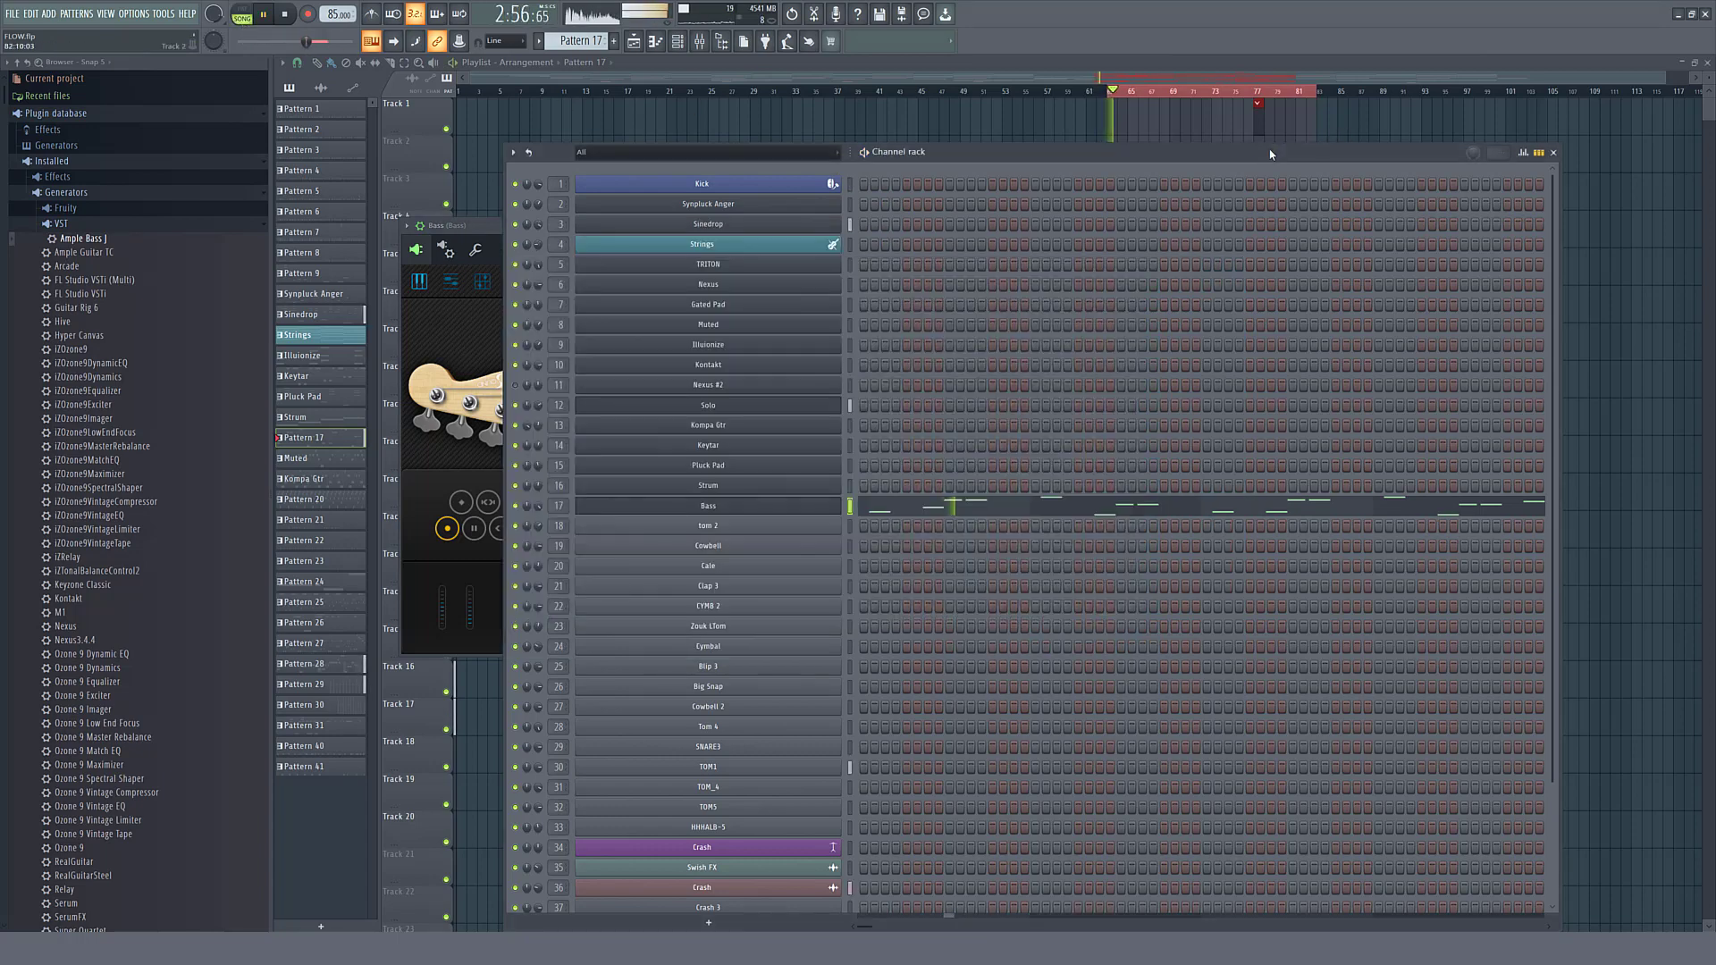
left_click(1172, 92)
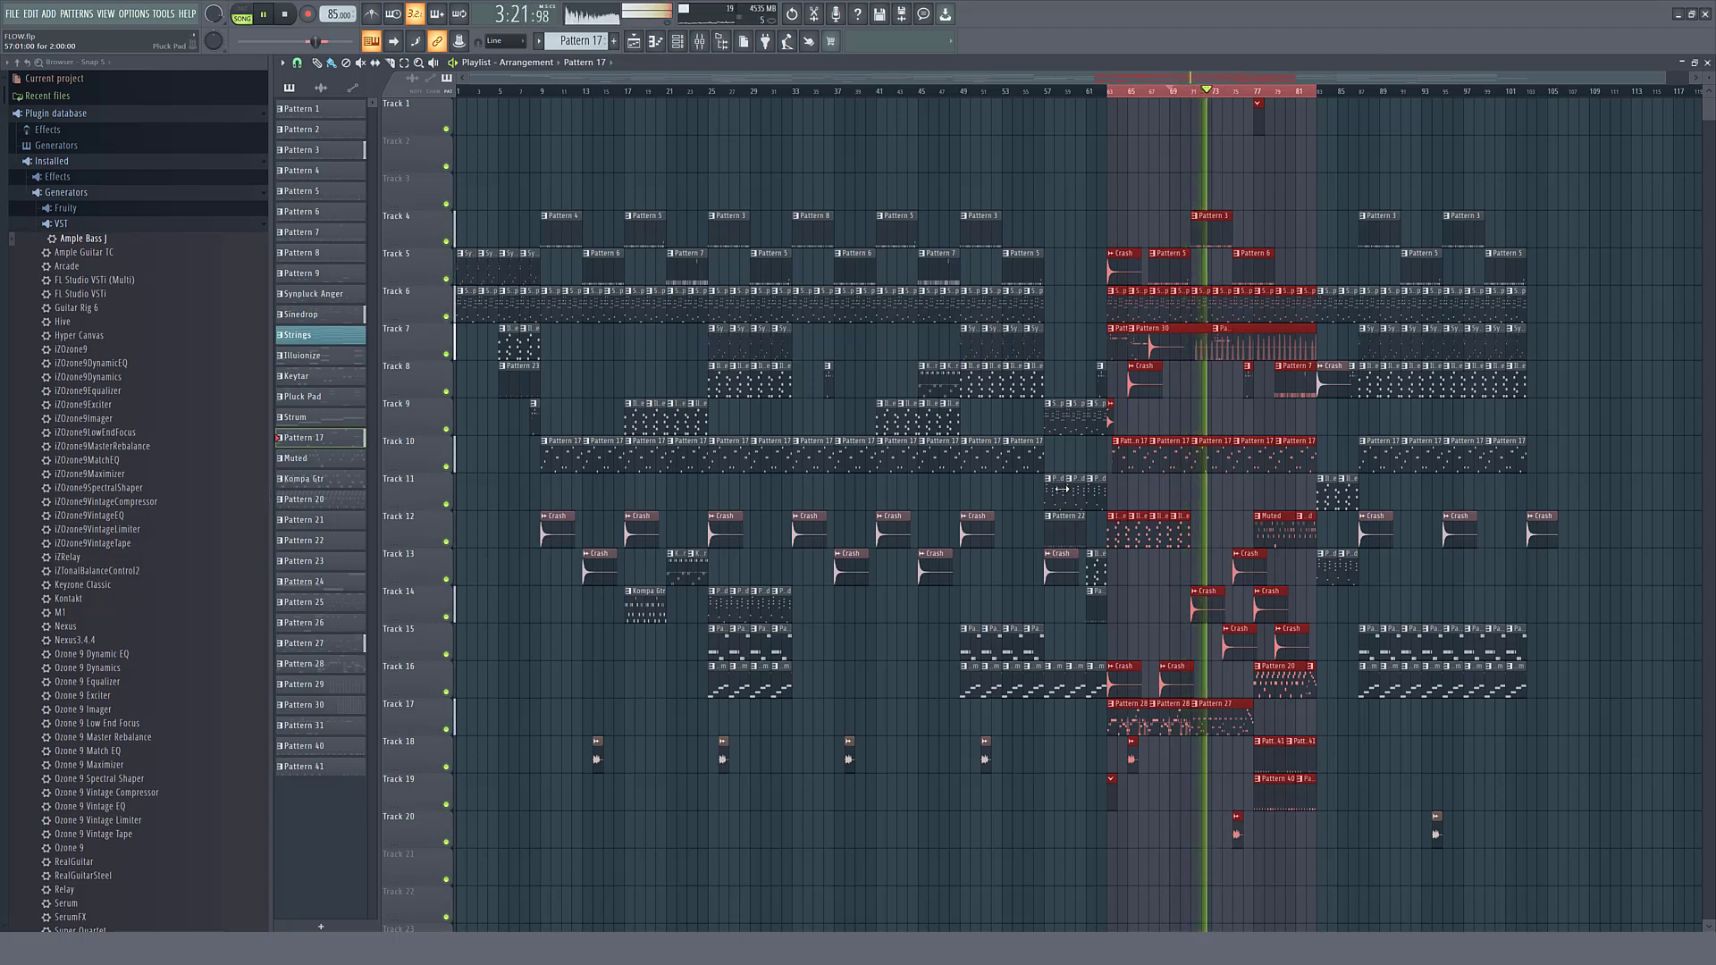
key("space")
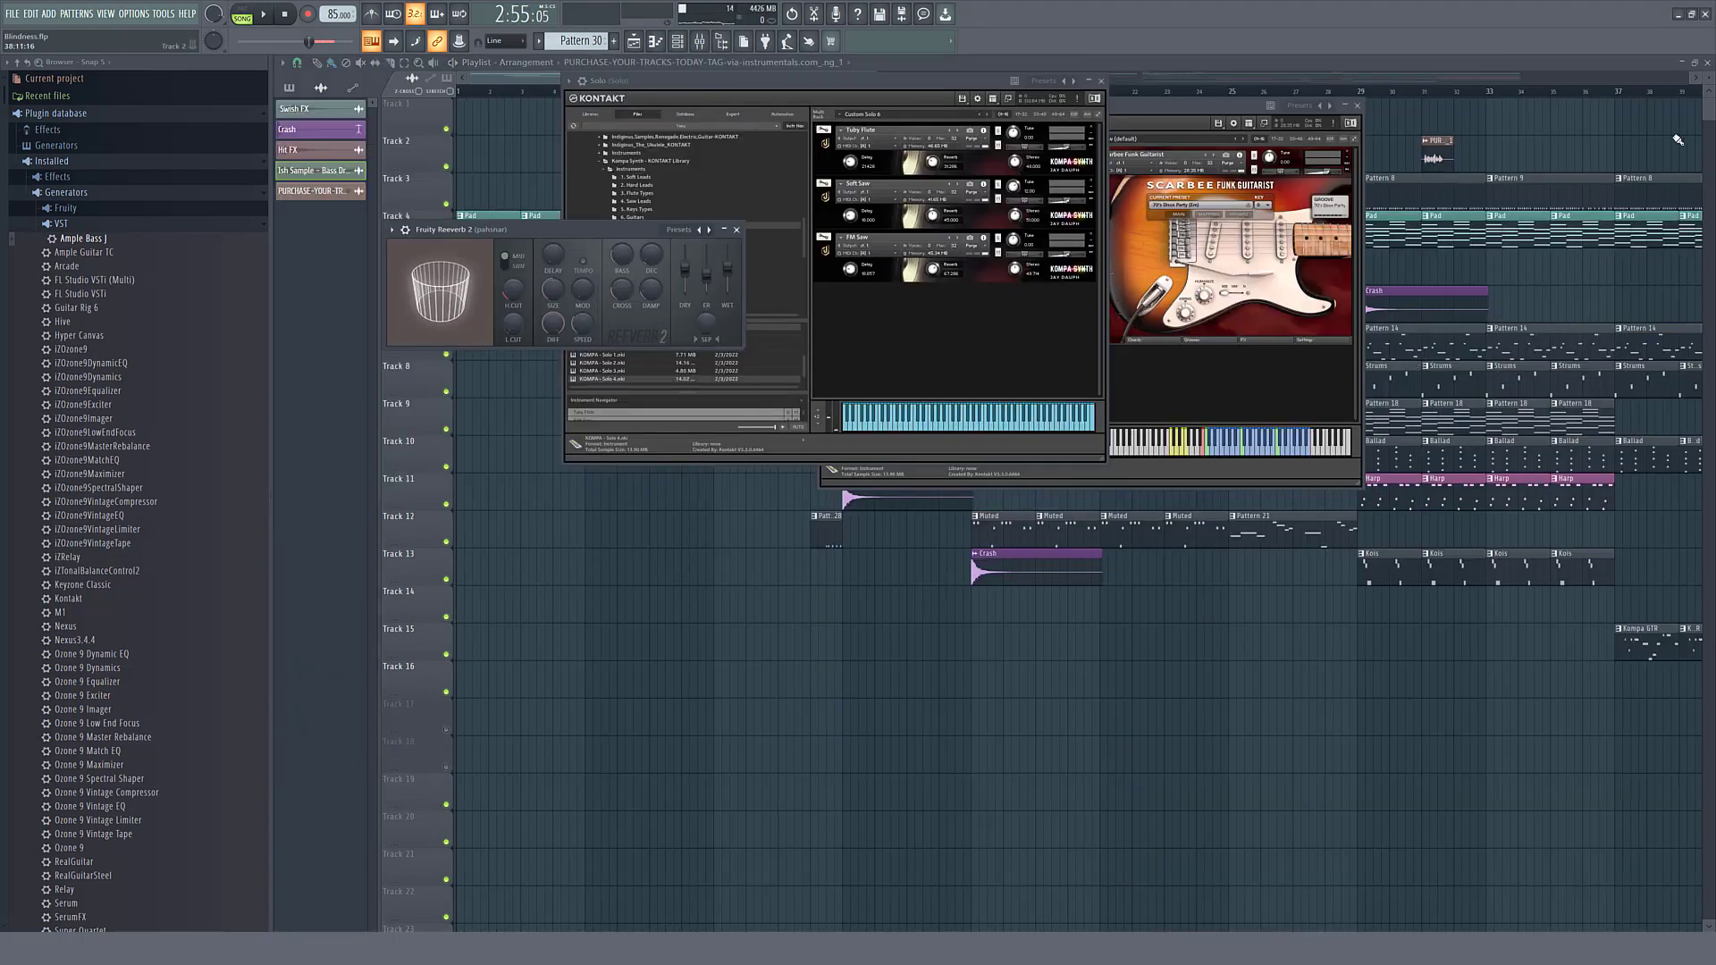
- View the Blindness project's channel rack, and reopen the playlist showing the whole arrangement
left_click(1707, 63)
left_click(1415, 159)
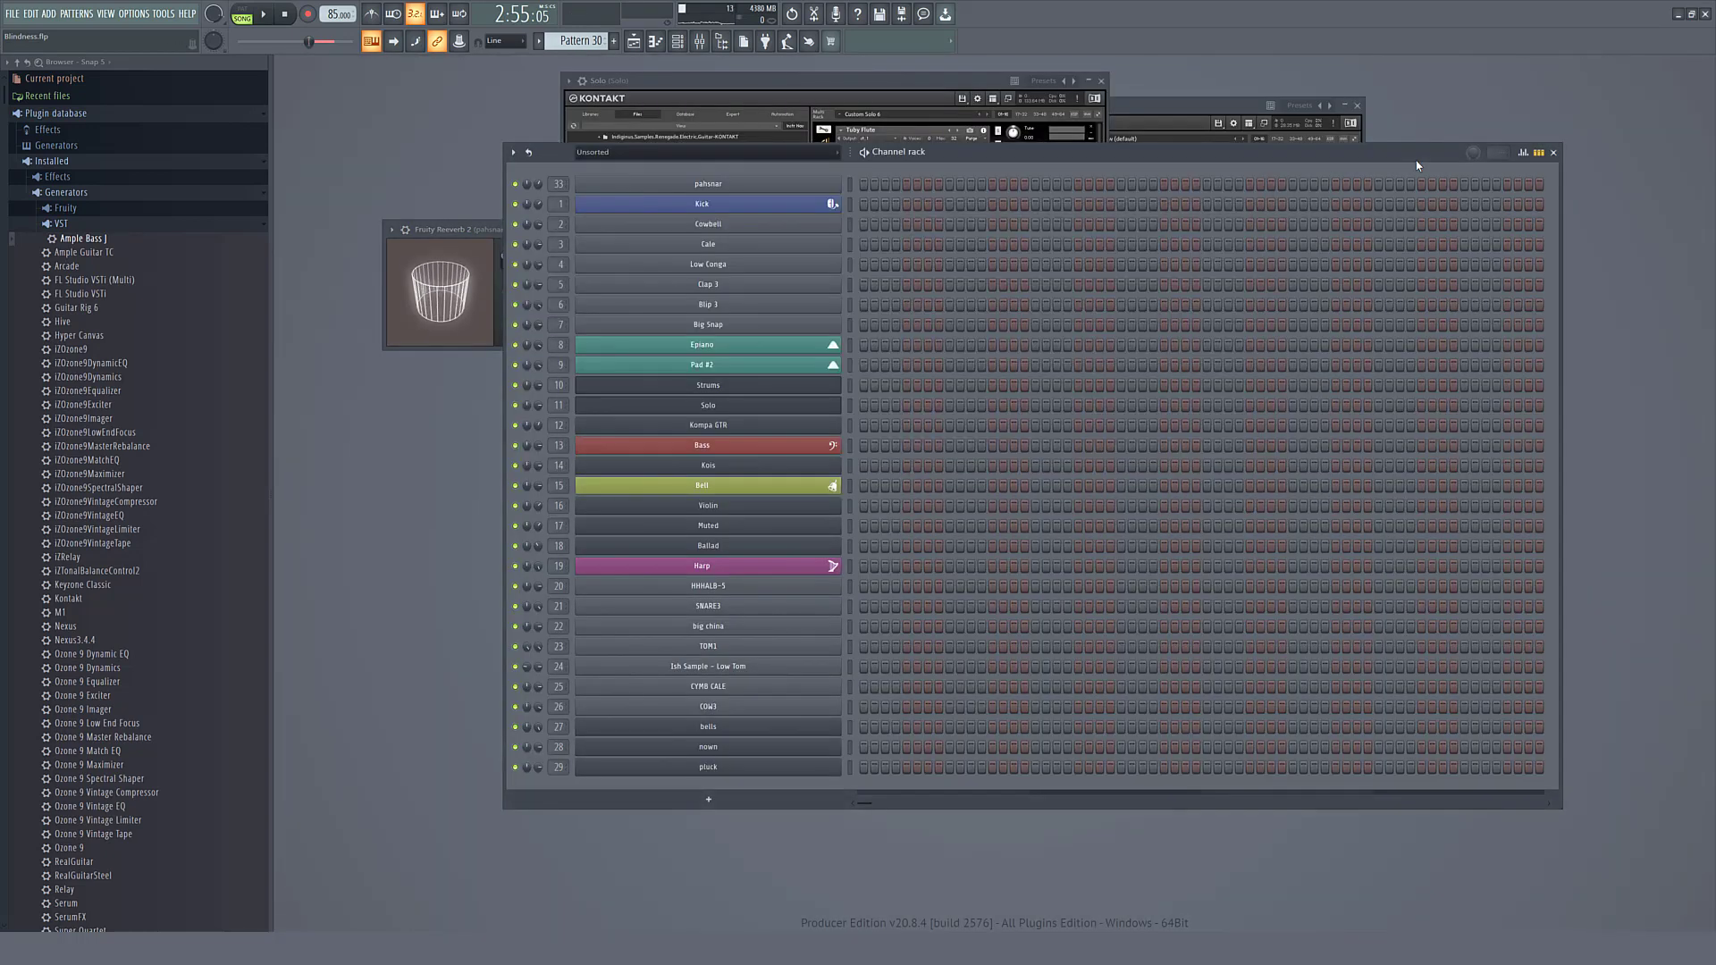
left_click(634, 42)
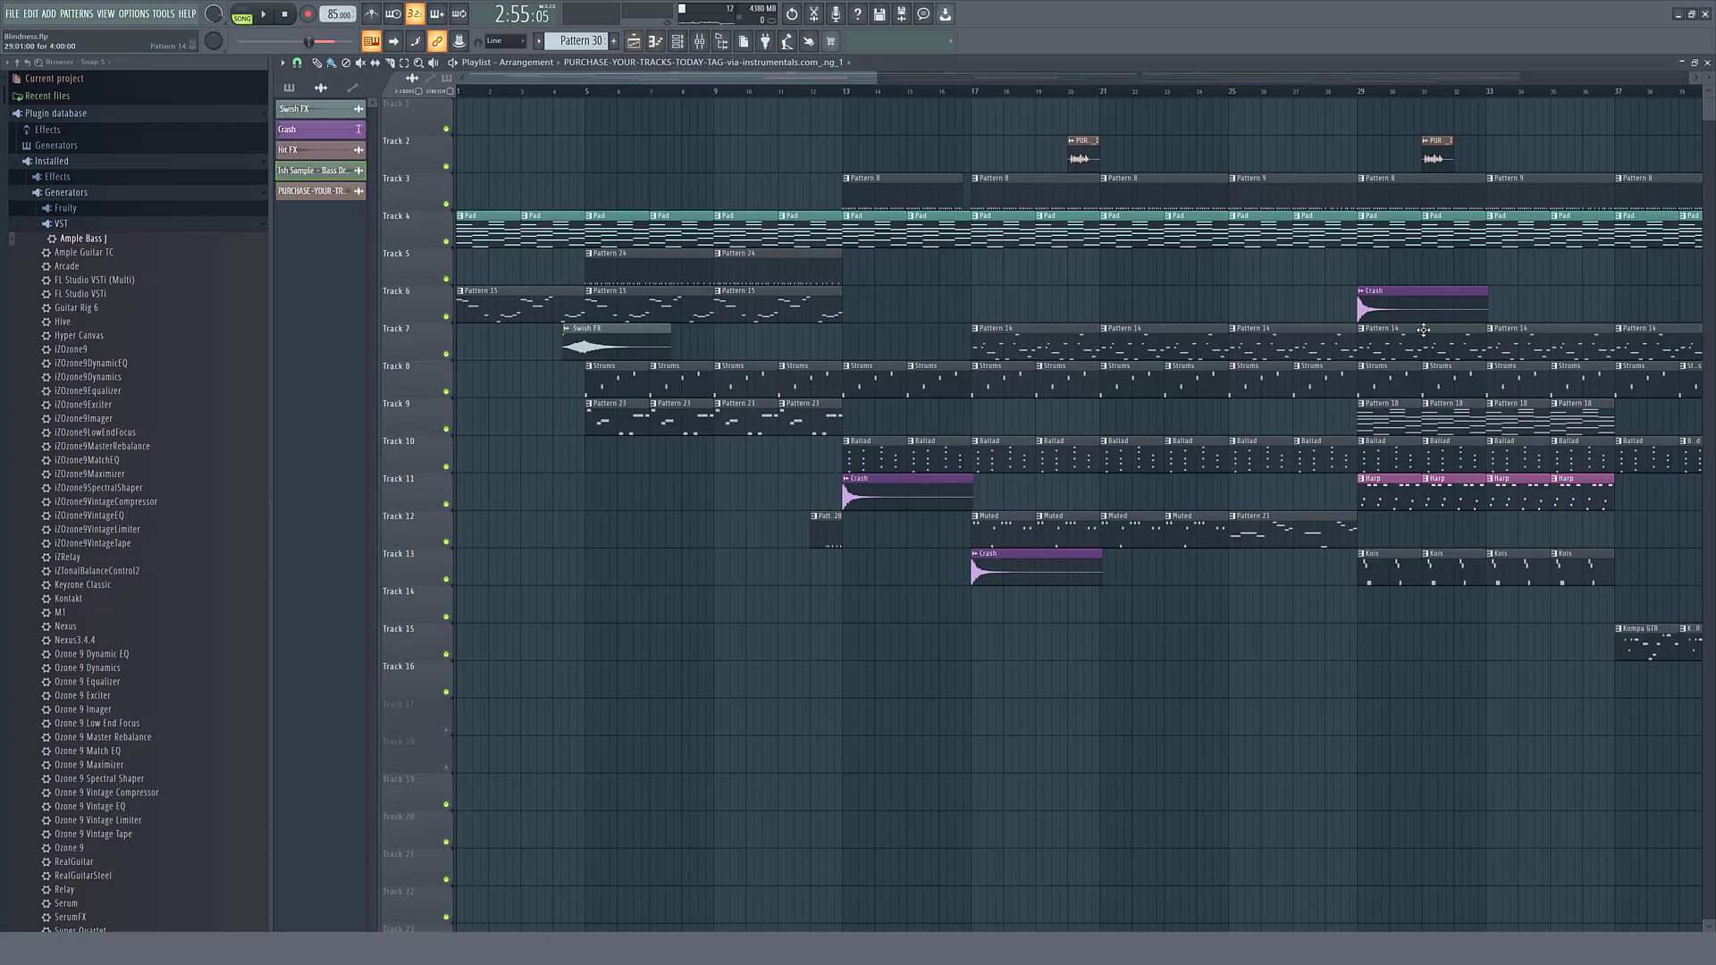
left_click_drag(874, 80, 1677, 139)
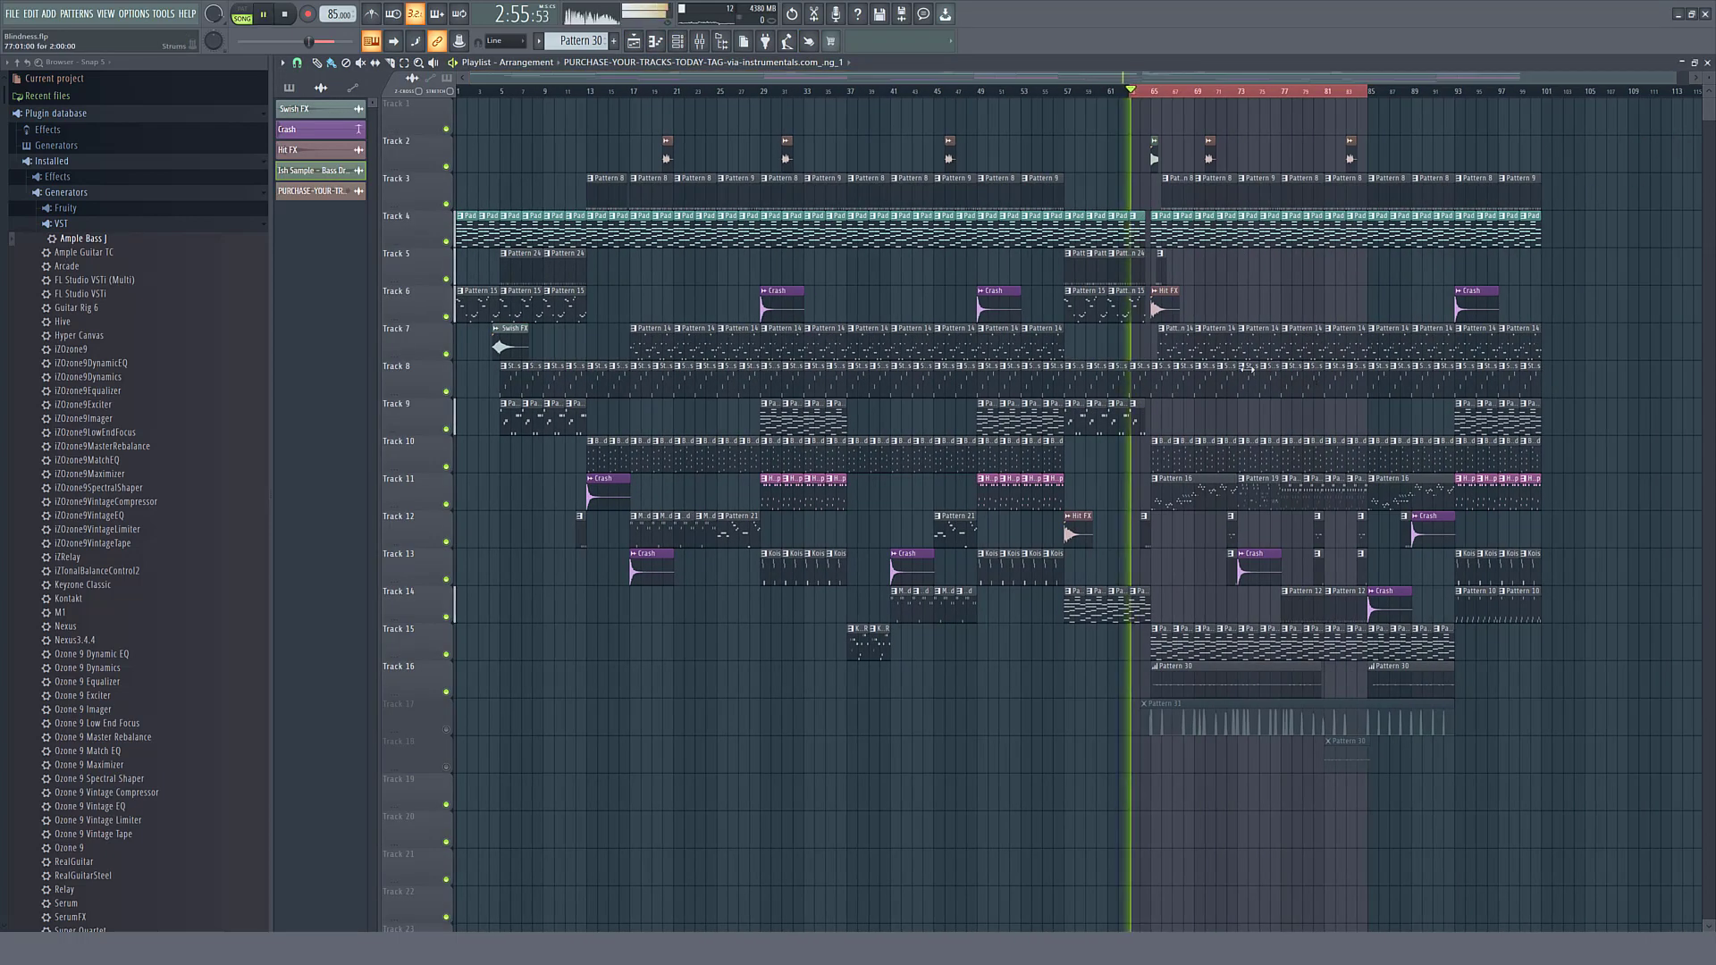
- Open the Track 6 Pattern 15 clip near bar 61 in the piano roll and play it in pattern mode
double_click(1123, 311)
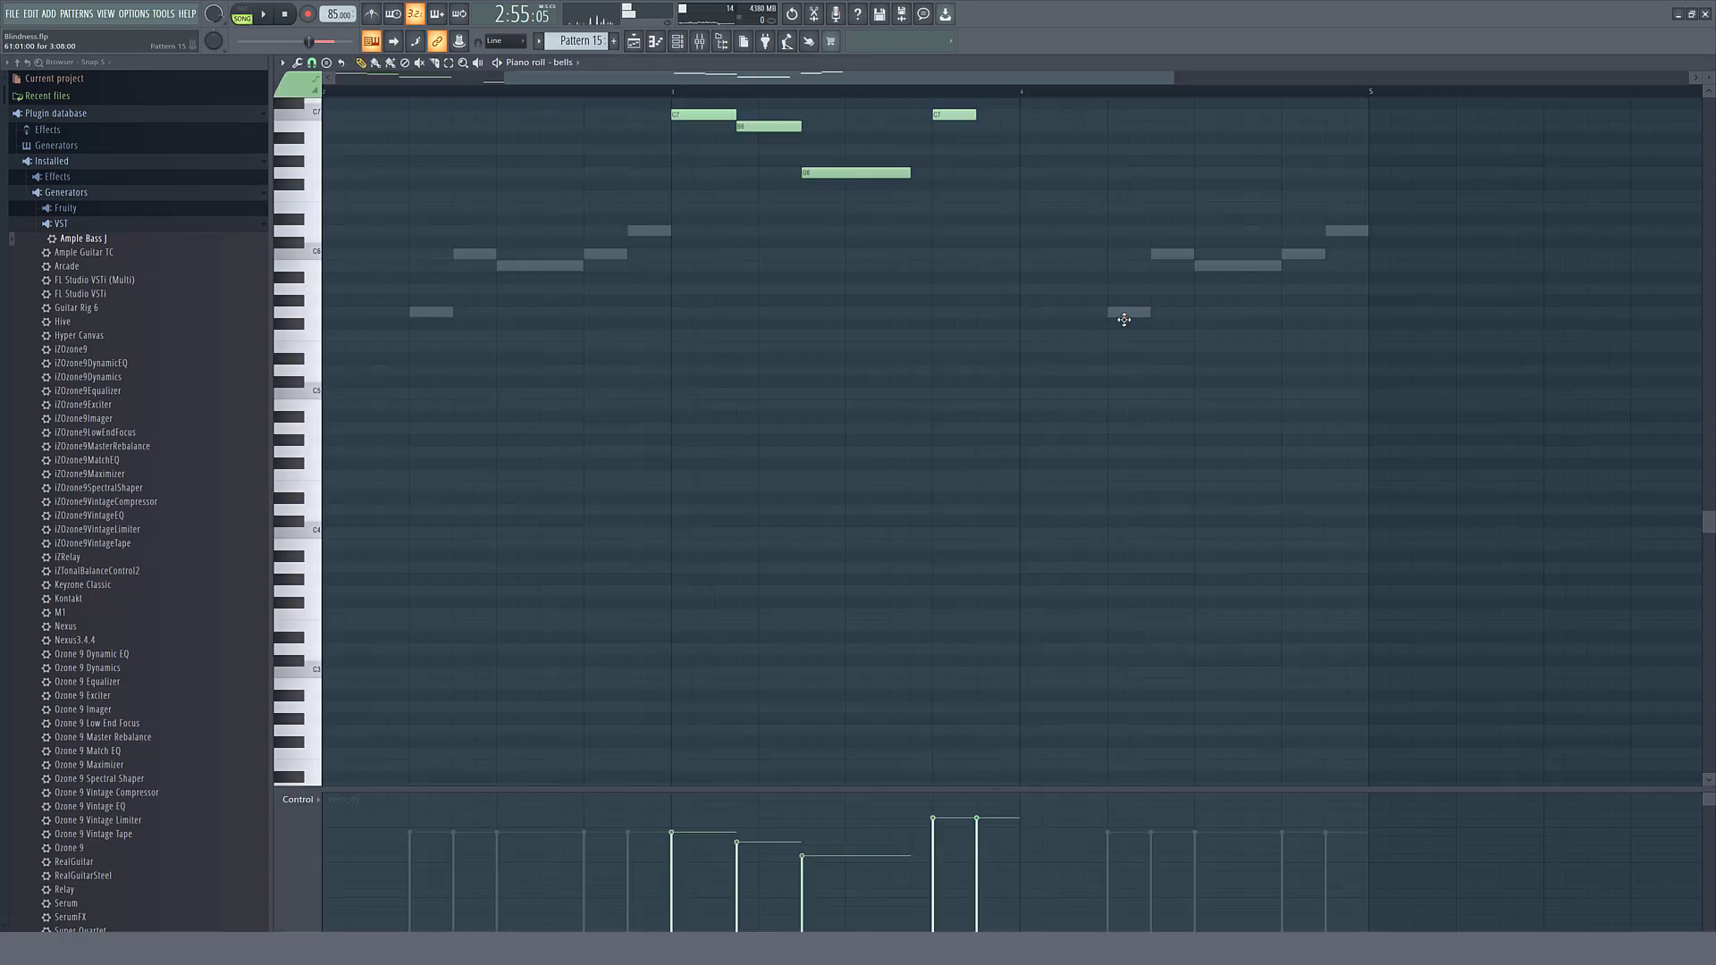
left_click(242, 15)
left_click(263, 14)
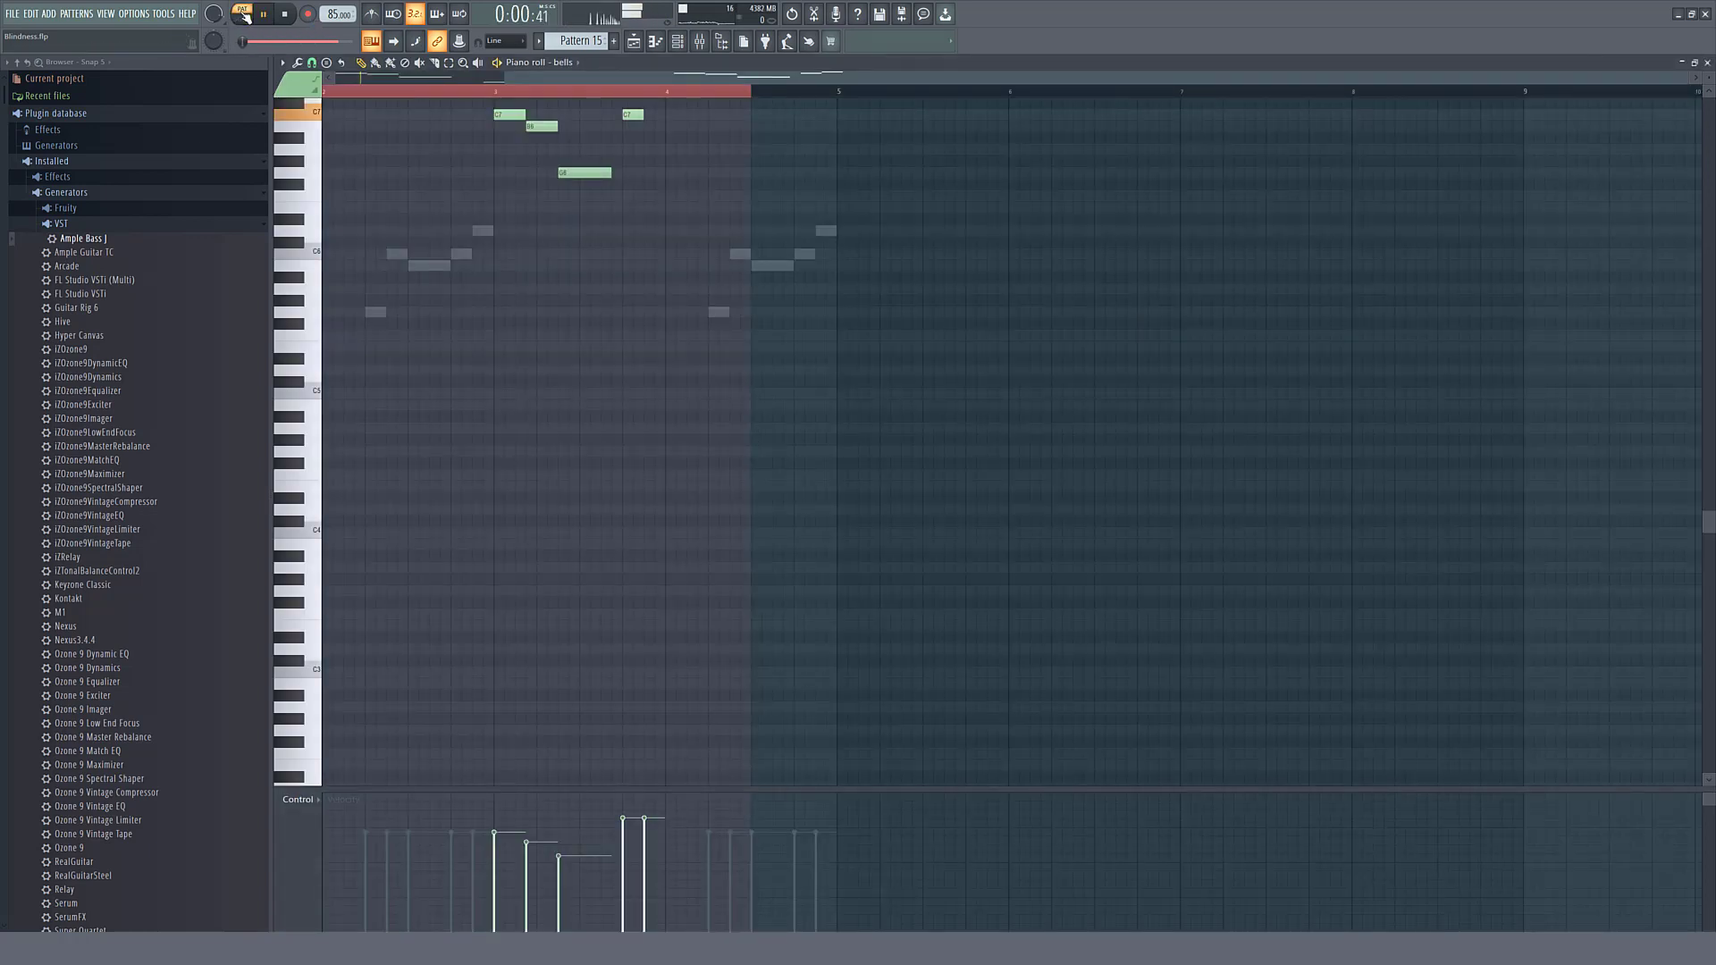
- Open the bells channel's plugin from the channel rack and stop playback
left_click(1708, 65)
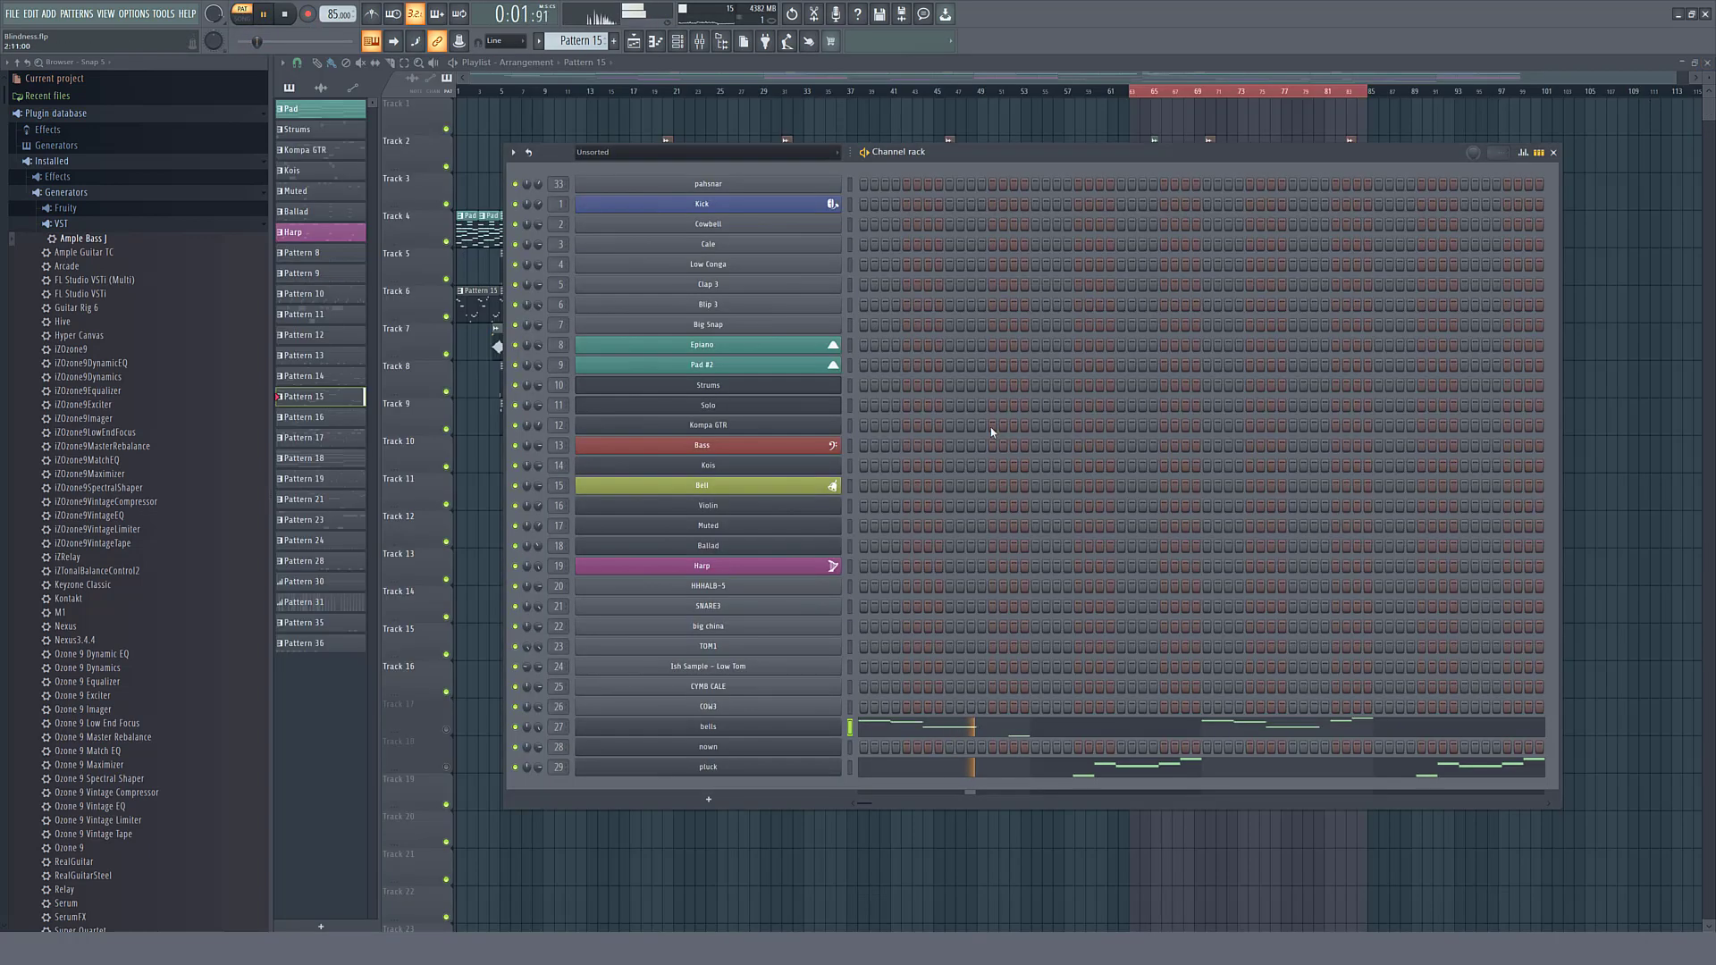
left_click(774, 732)
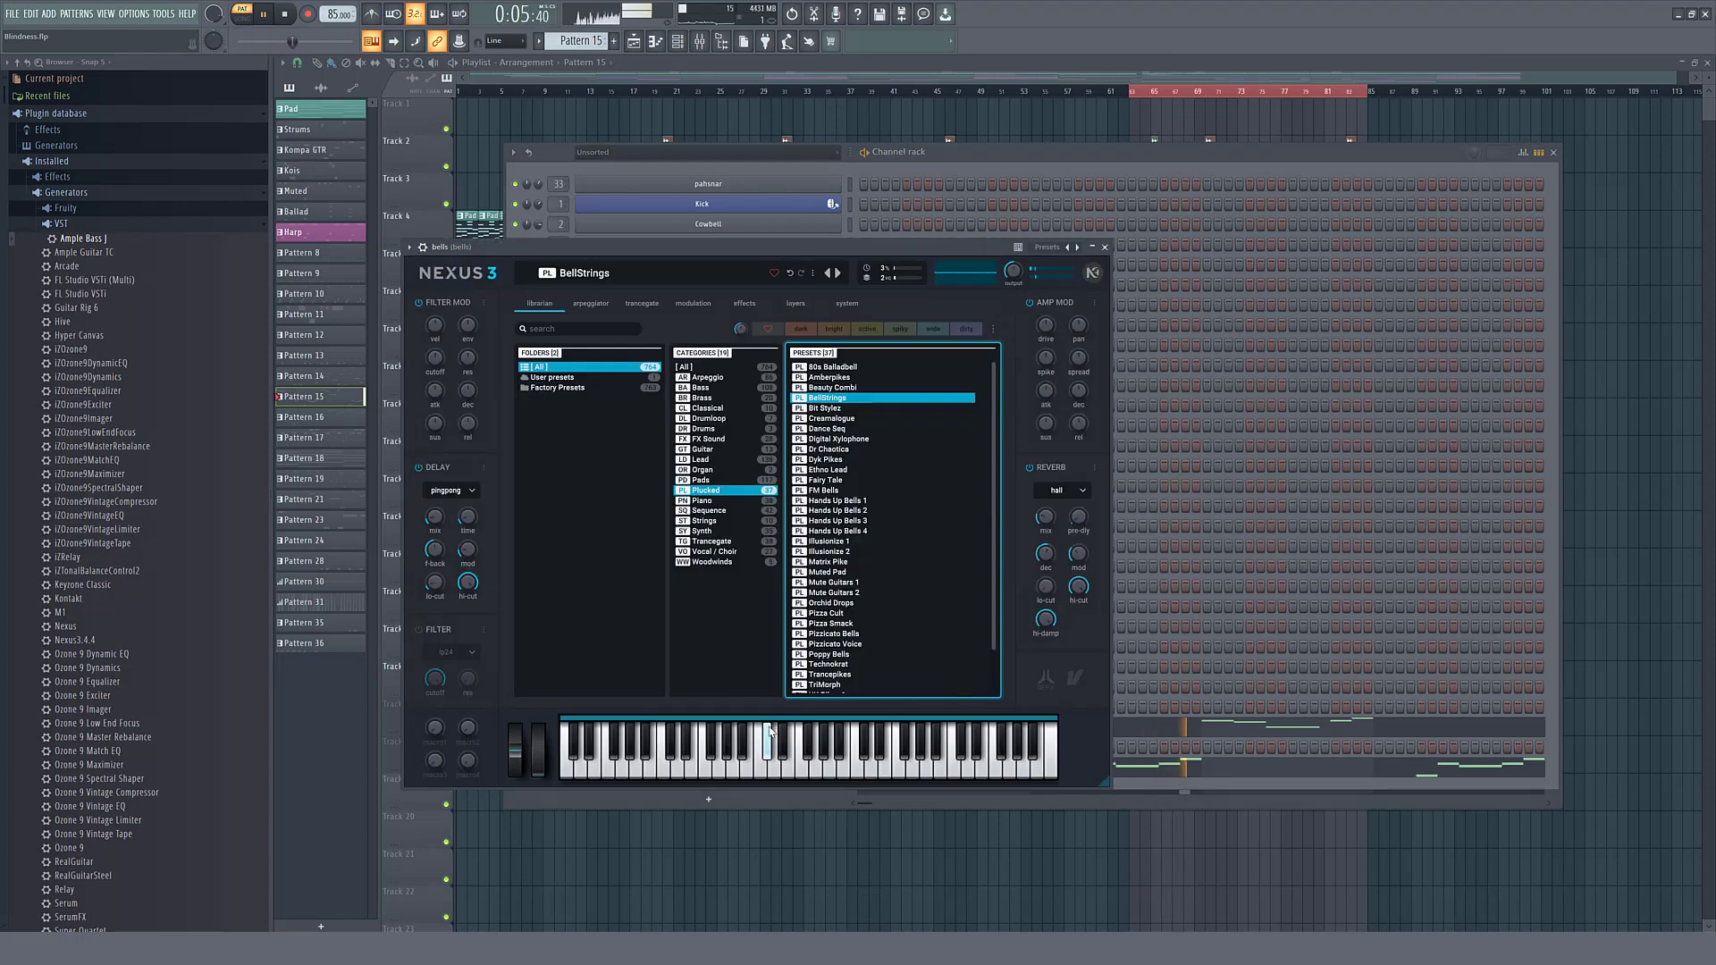
key("space")
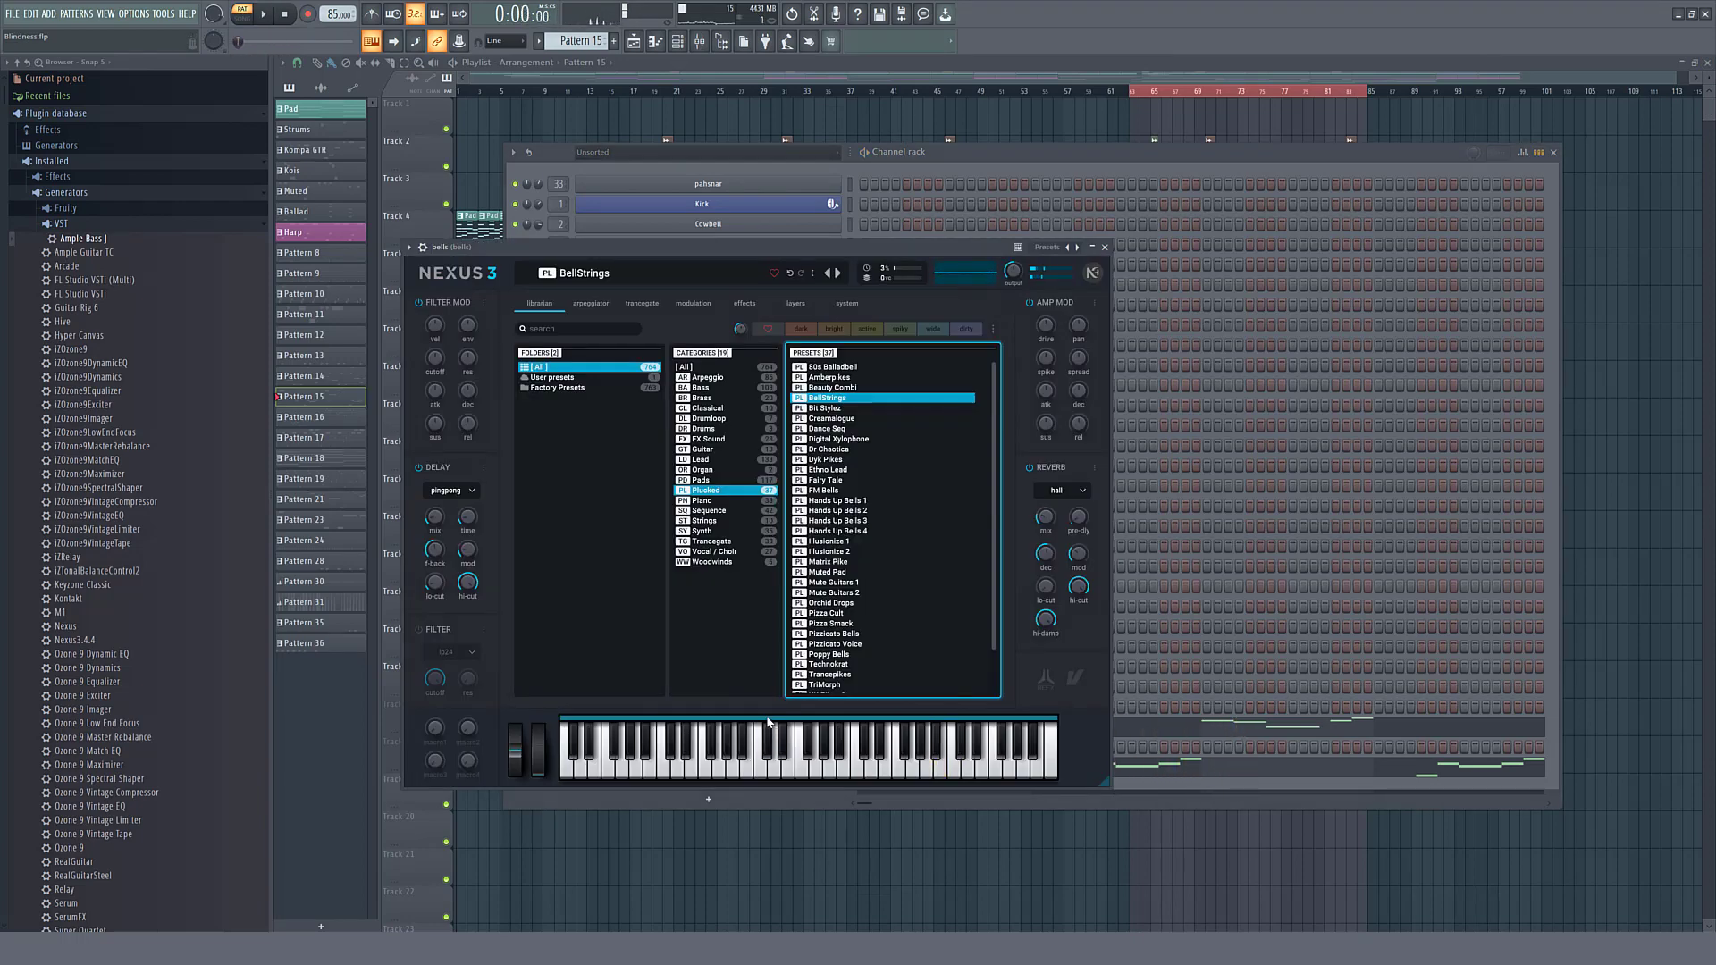
- Jump the song to about bar 65, and inspect the Track 4 Pad clip's notes and the Epiano channel's plugin
left_click(805, 72)
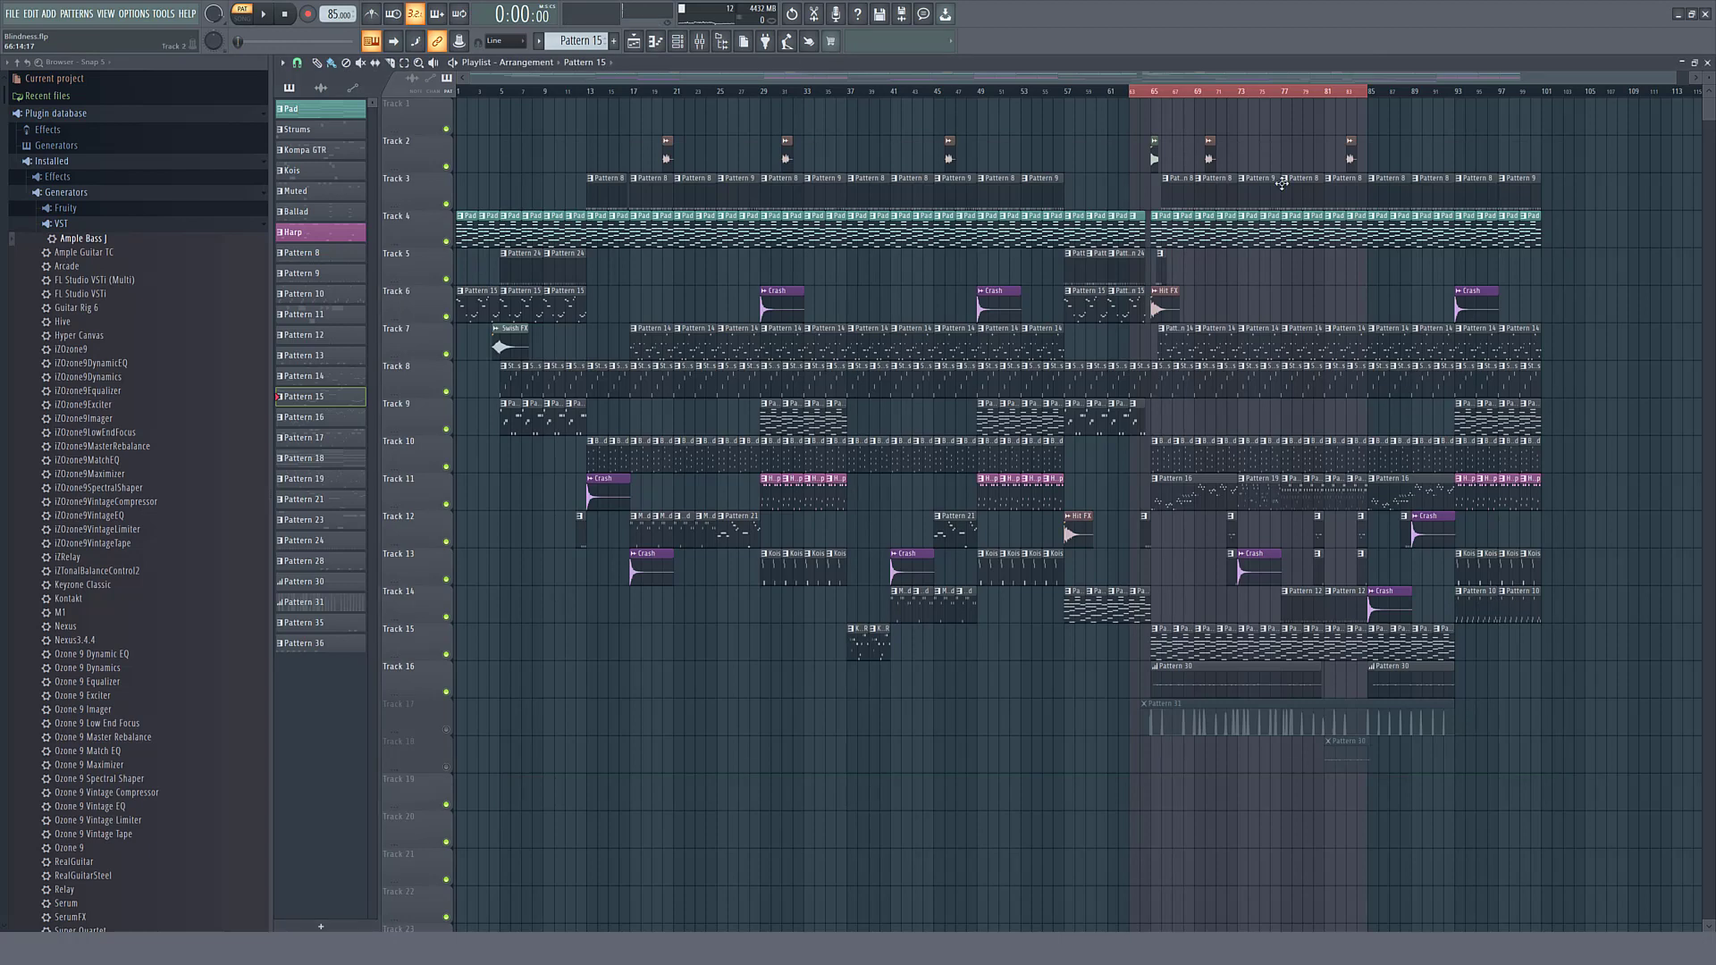
left_click(1162, 100)
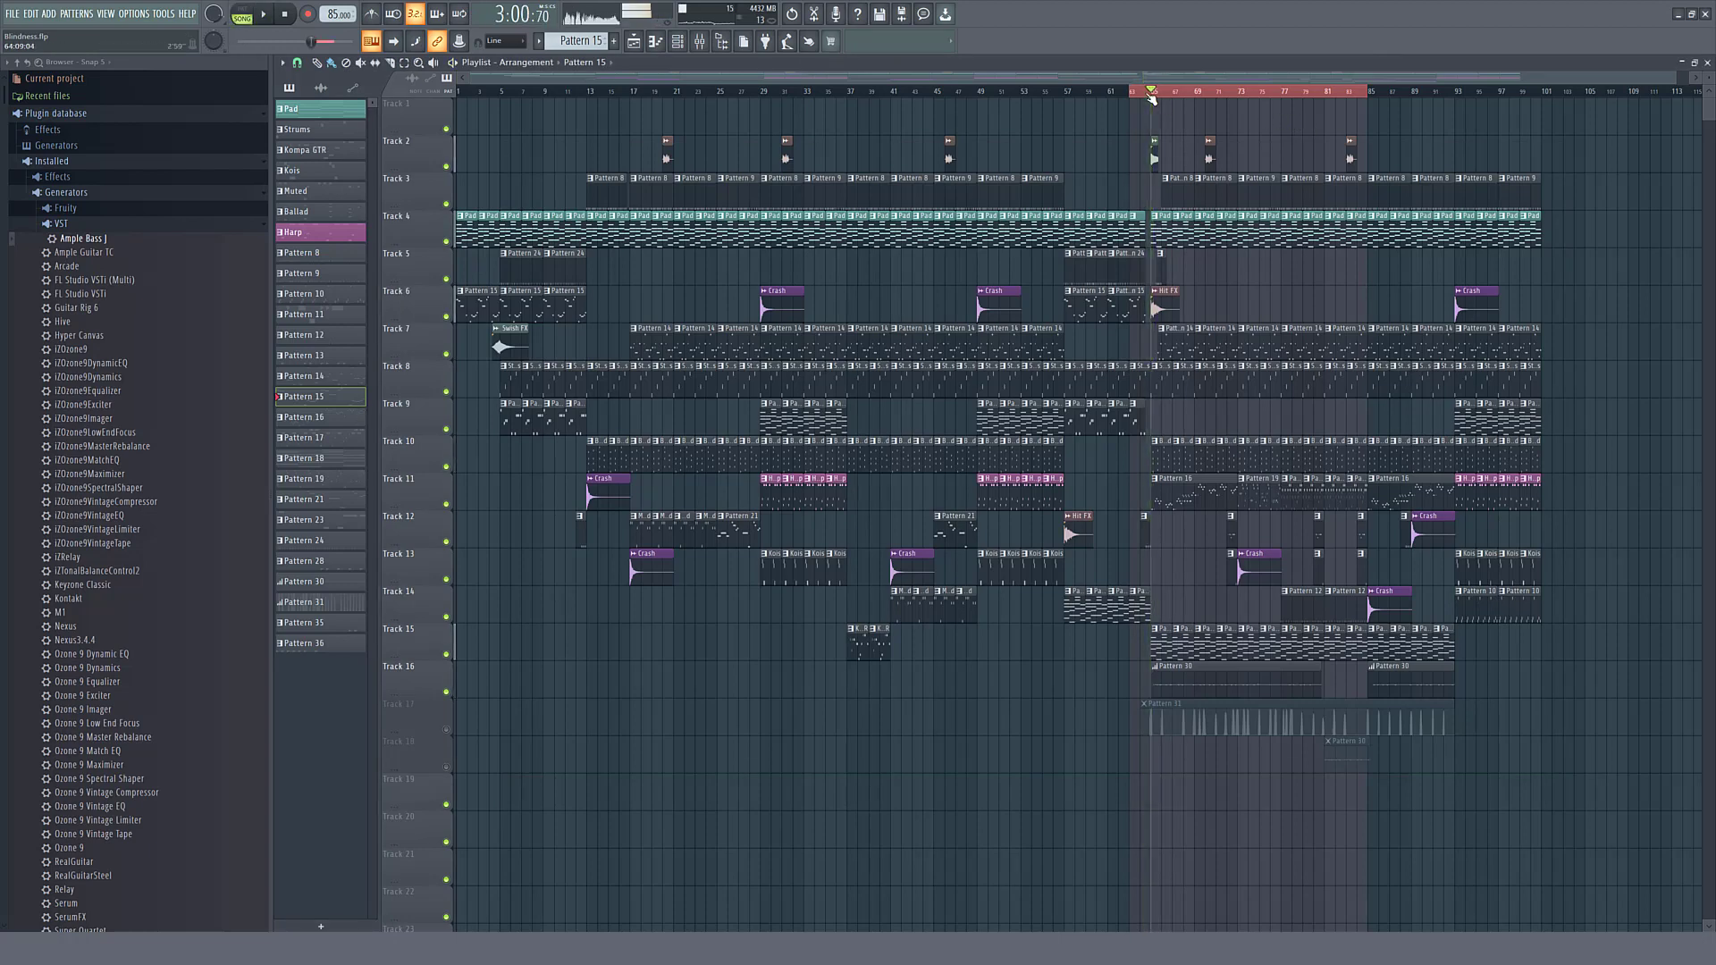
double_click(1134, 235)
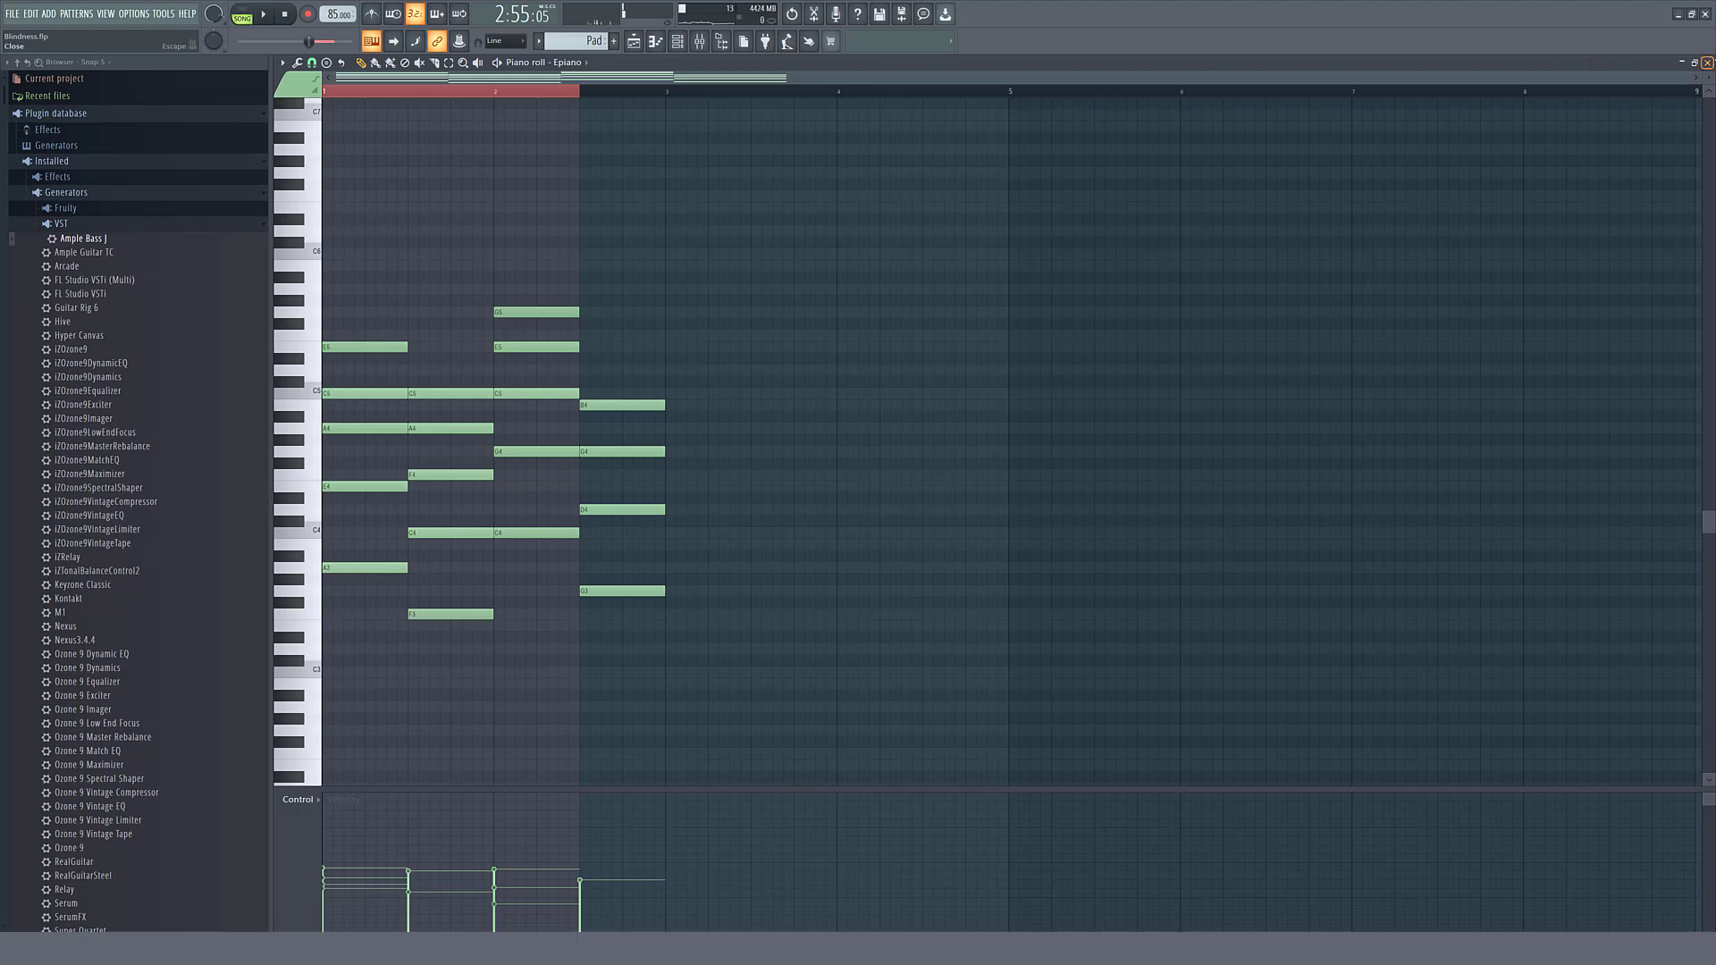
left_click(1707, 62)
left_click(817, 351)
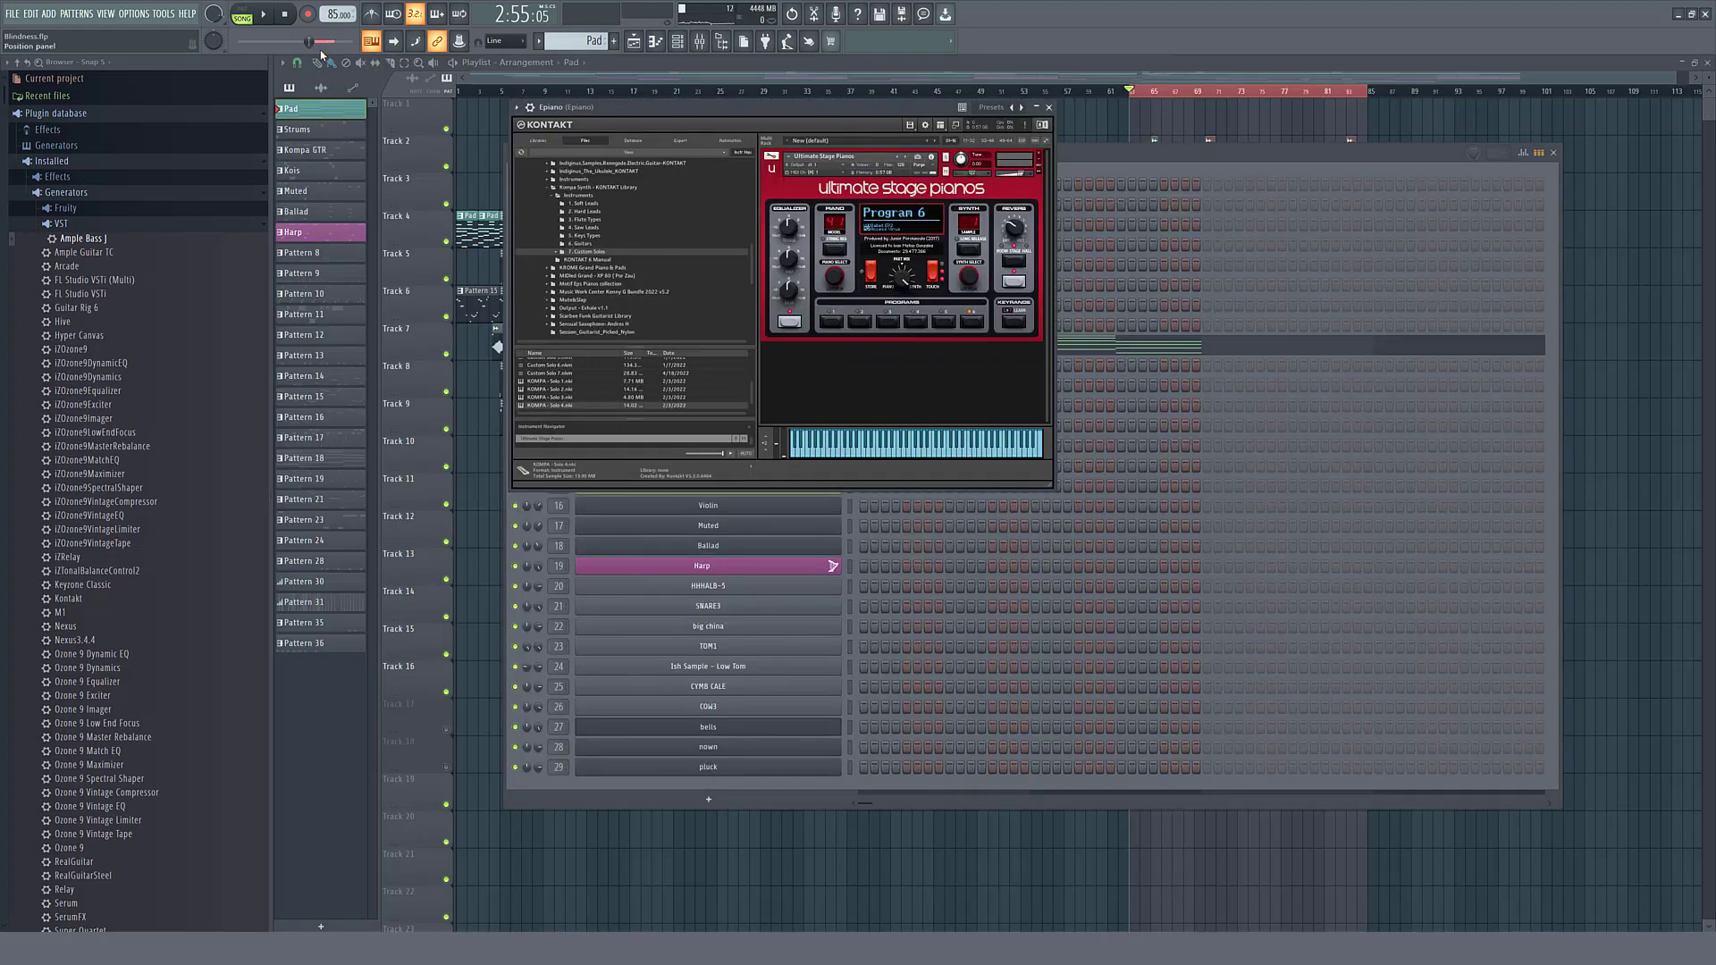
- Play the Pad pattern on its own, briefly play the arrangement in song mode, and return to the playlist
left_click(242, 13)
key("space")
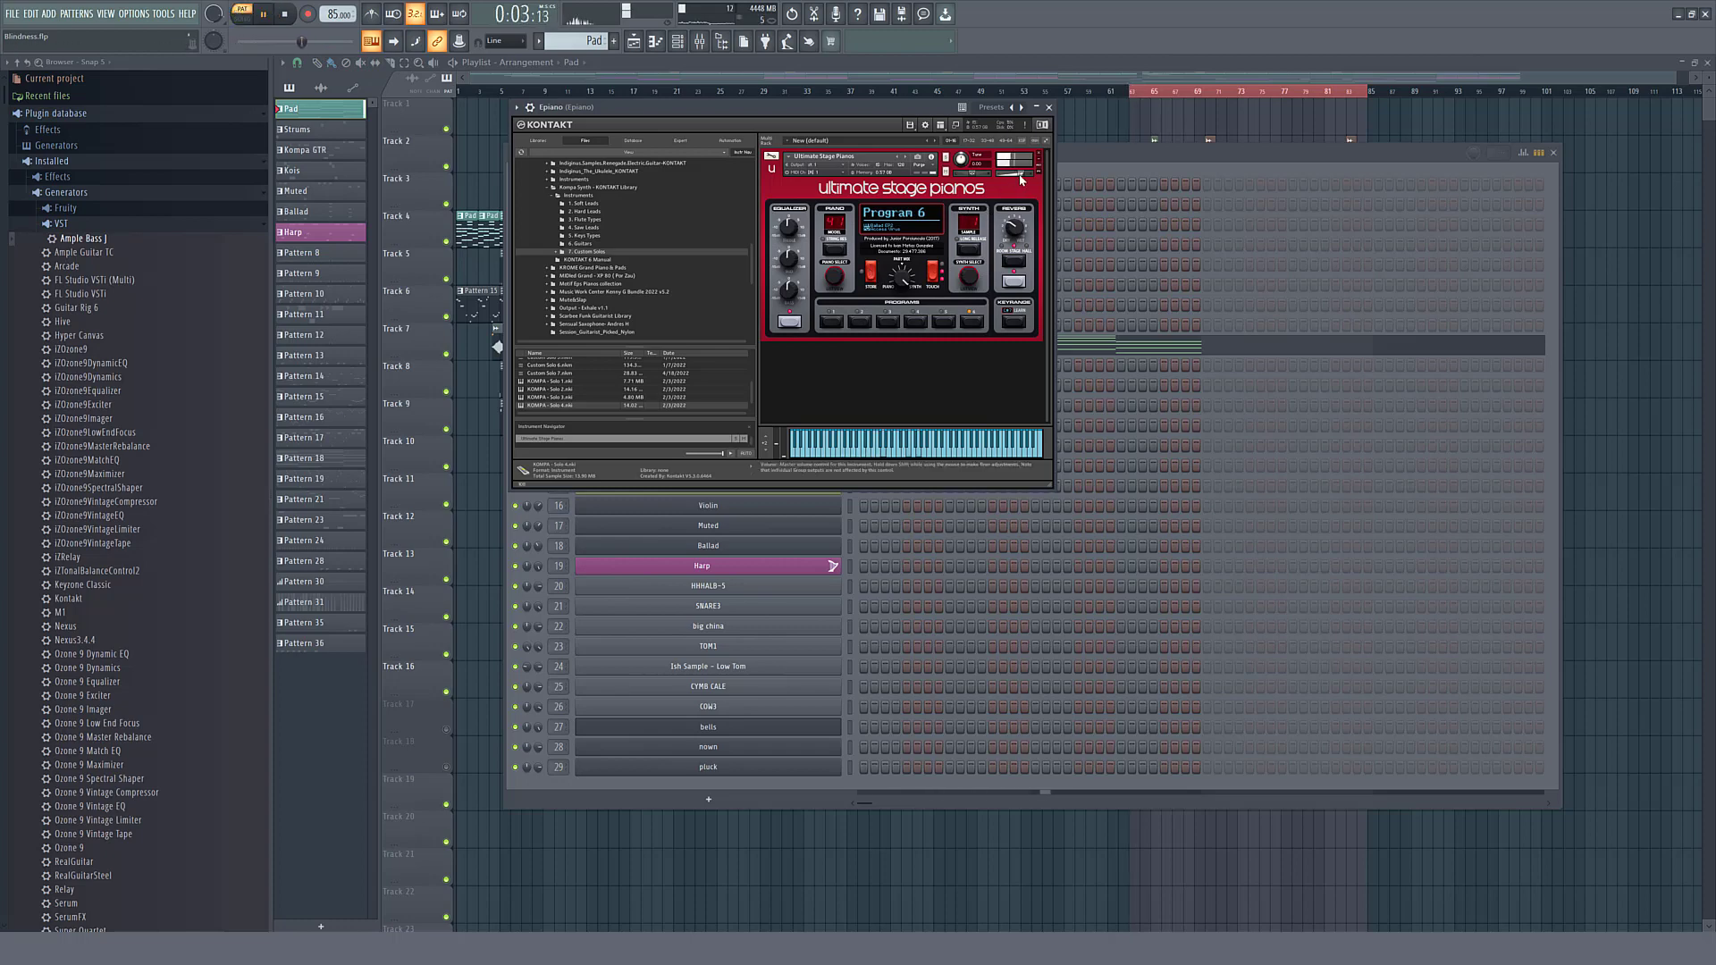
left_click(1050, 165)
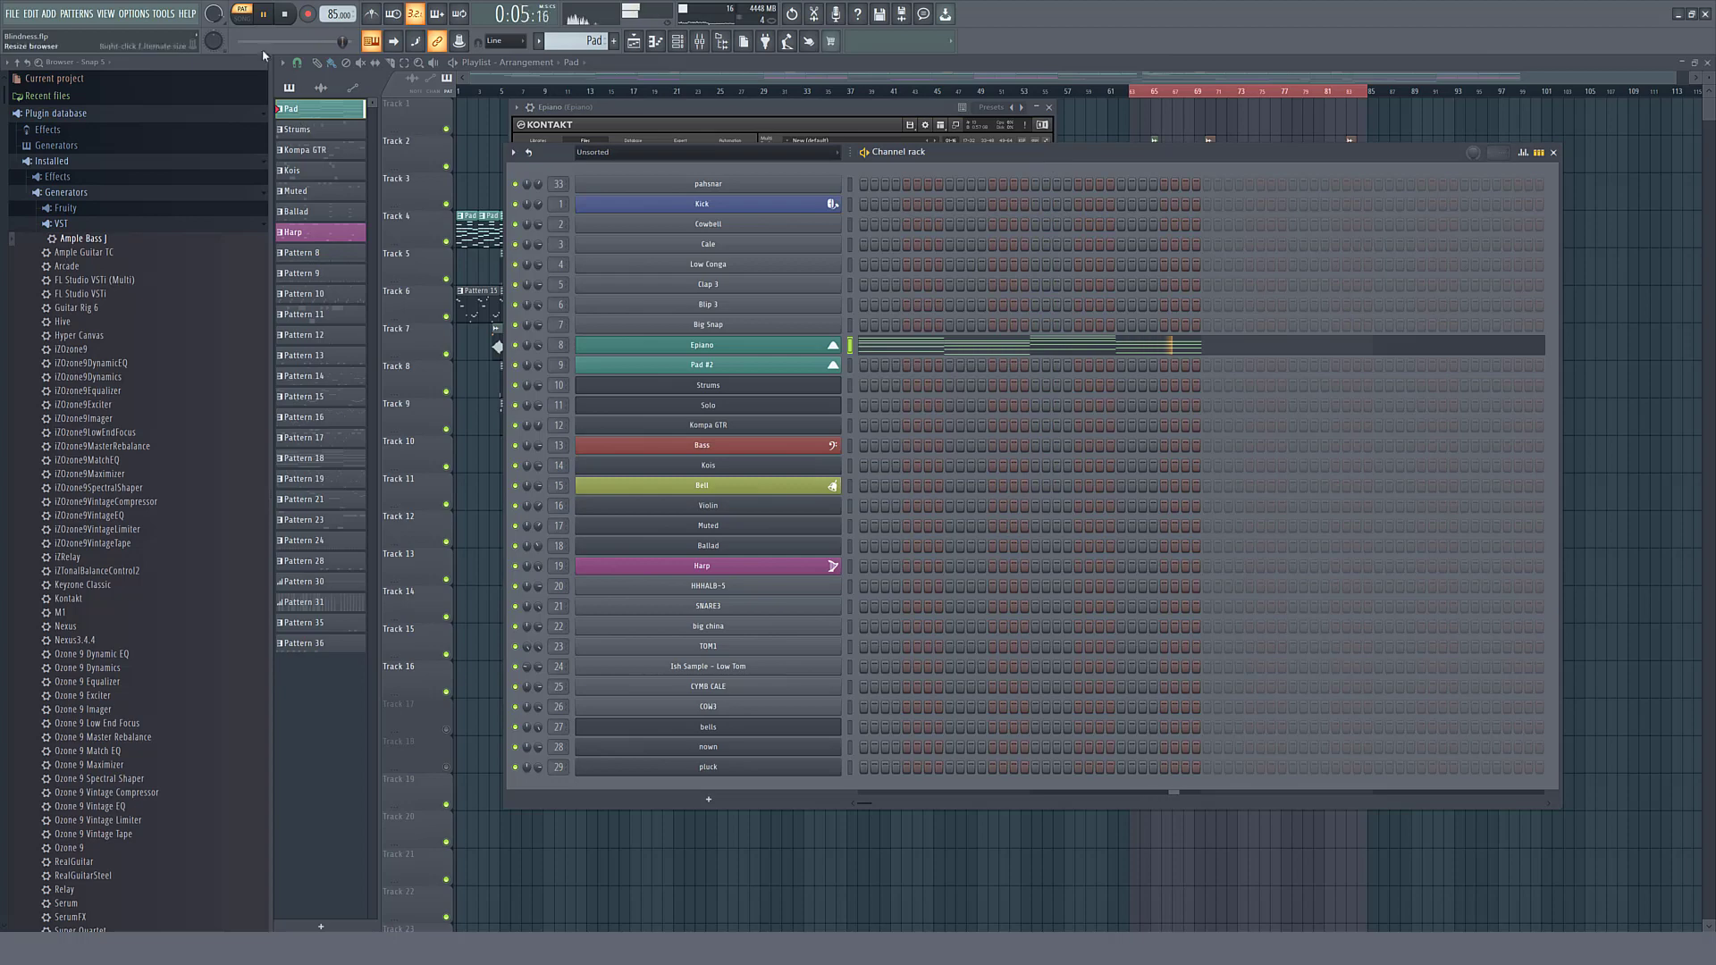
left_click(242, 14)
key("space")
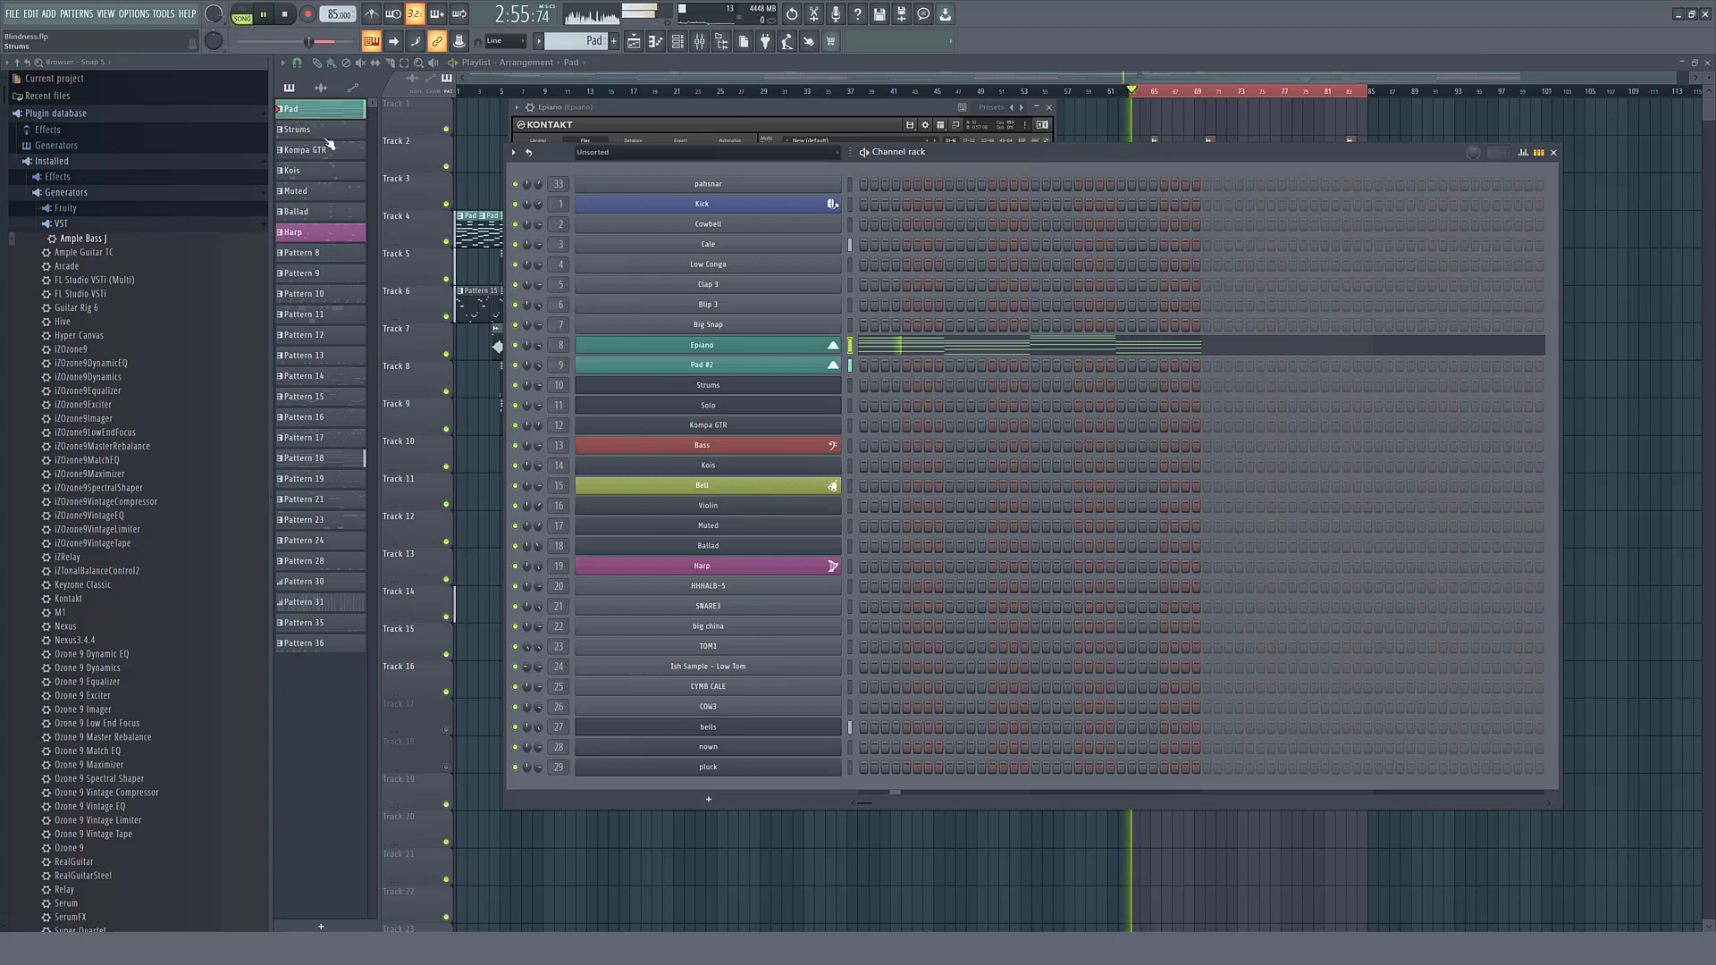
key("space")
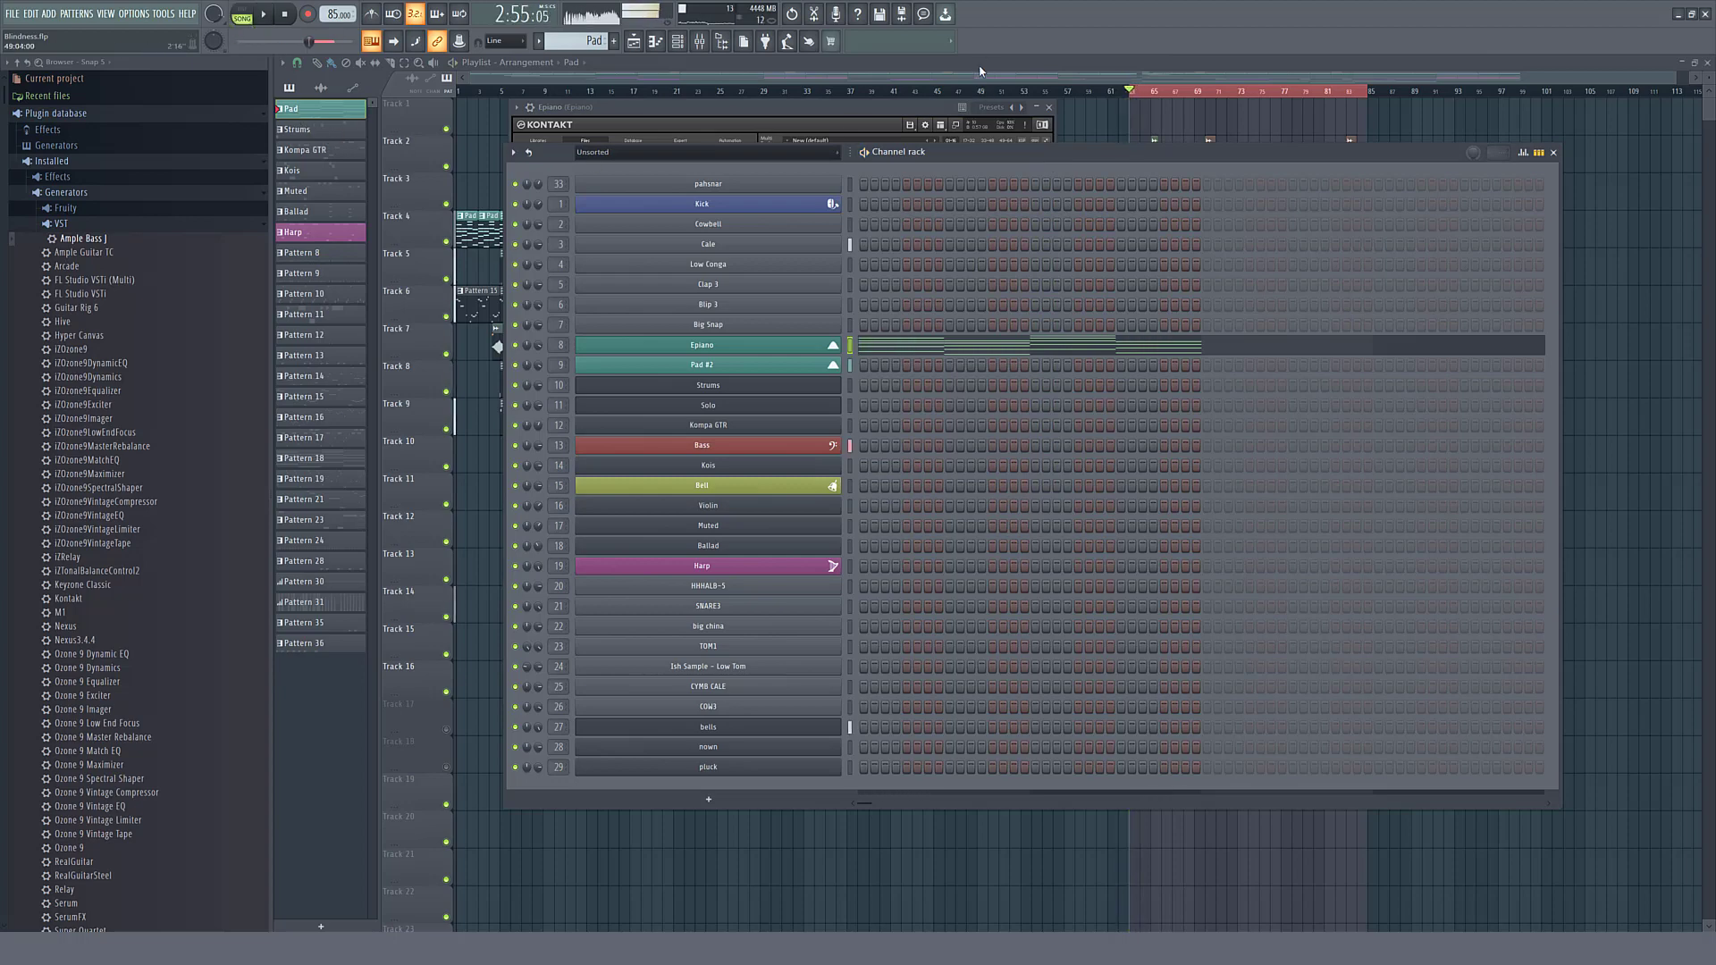
left_click(1001, 68)
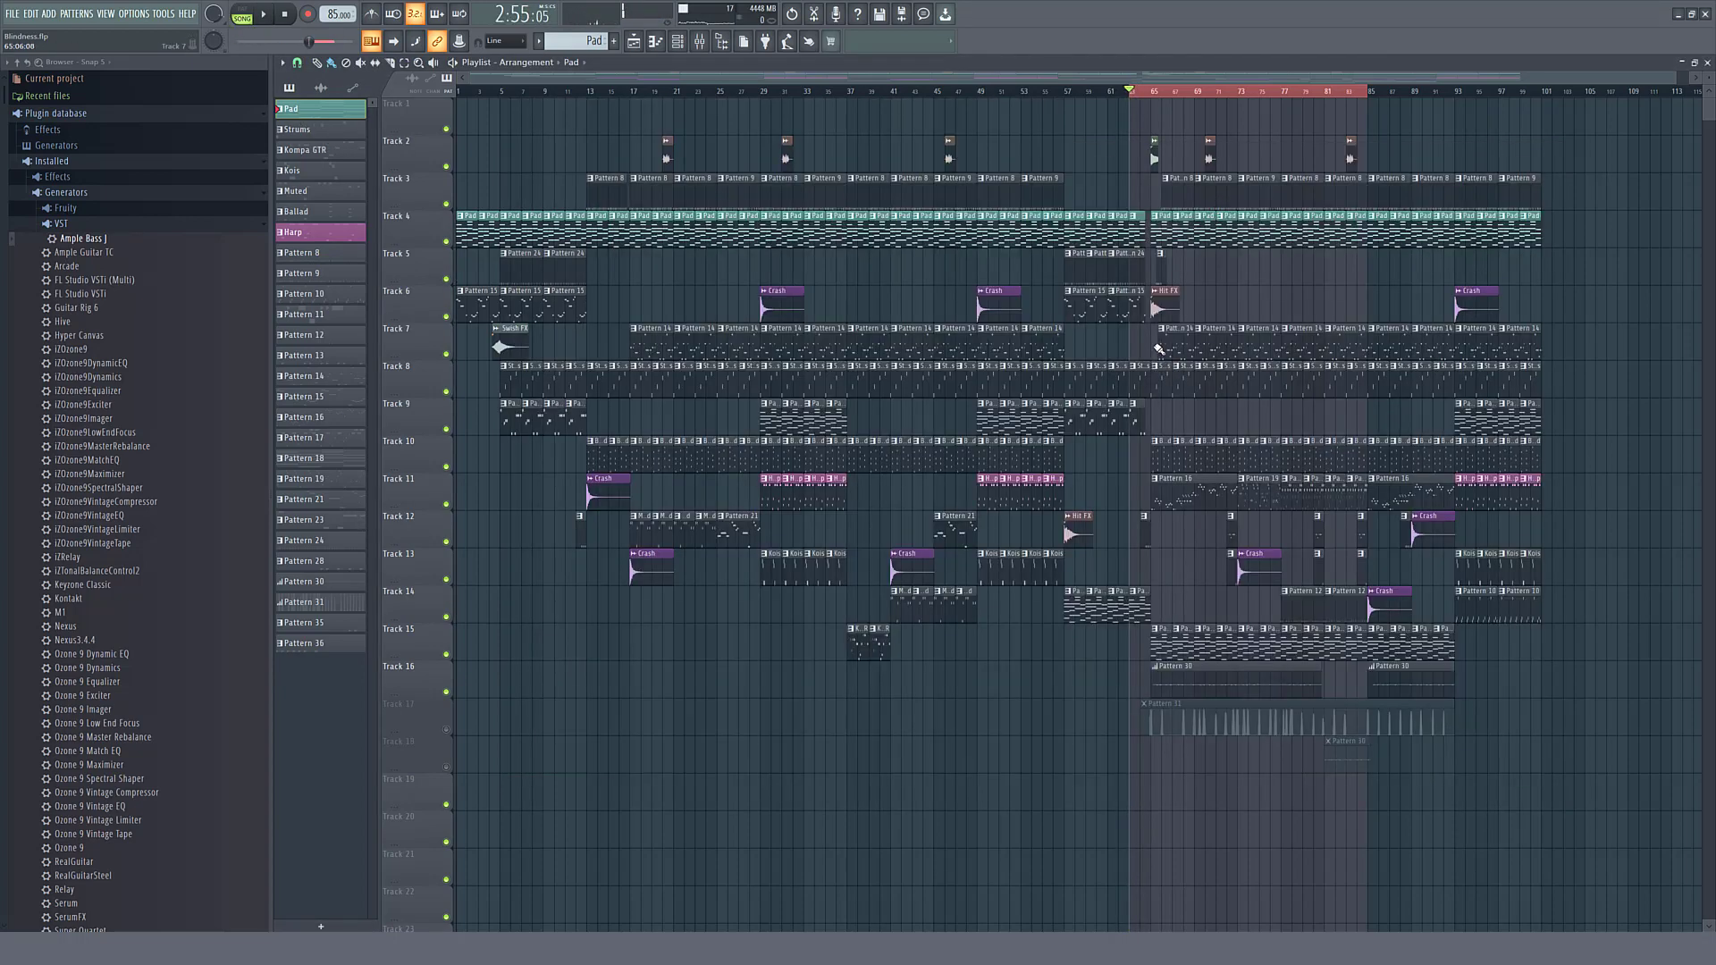
- View the Track 8 Strums clip in the piano roll, and play its pattern alone with the Strums channel's plugin open
double_click(1136, 386)
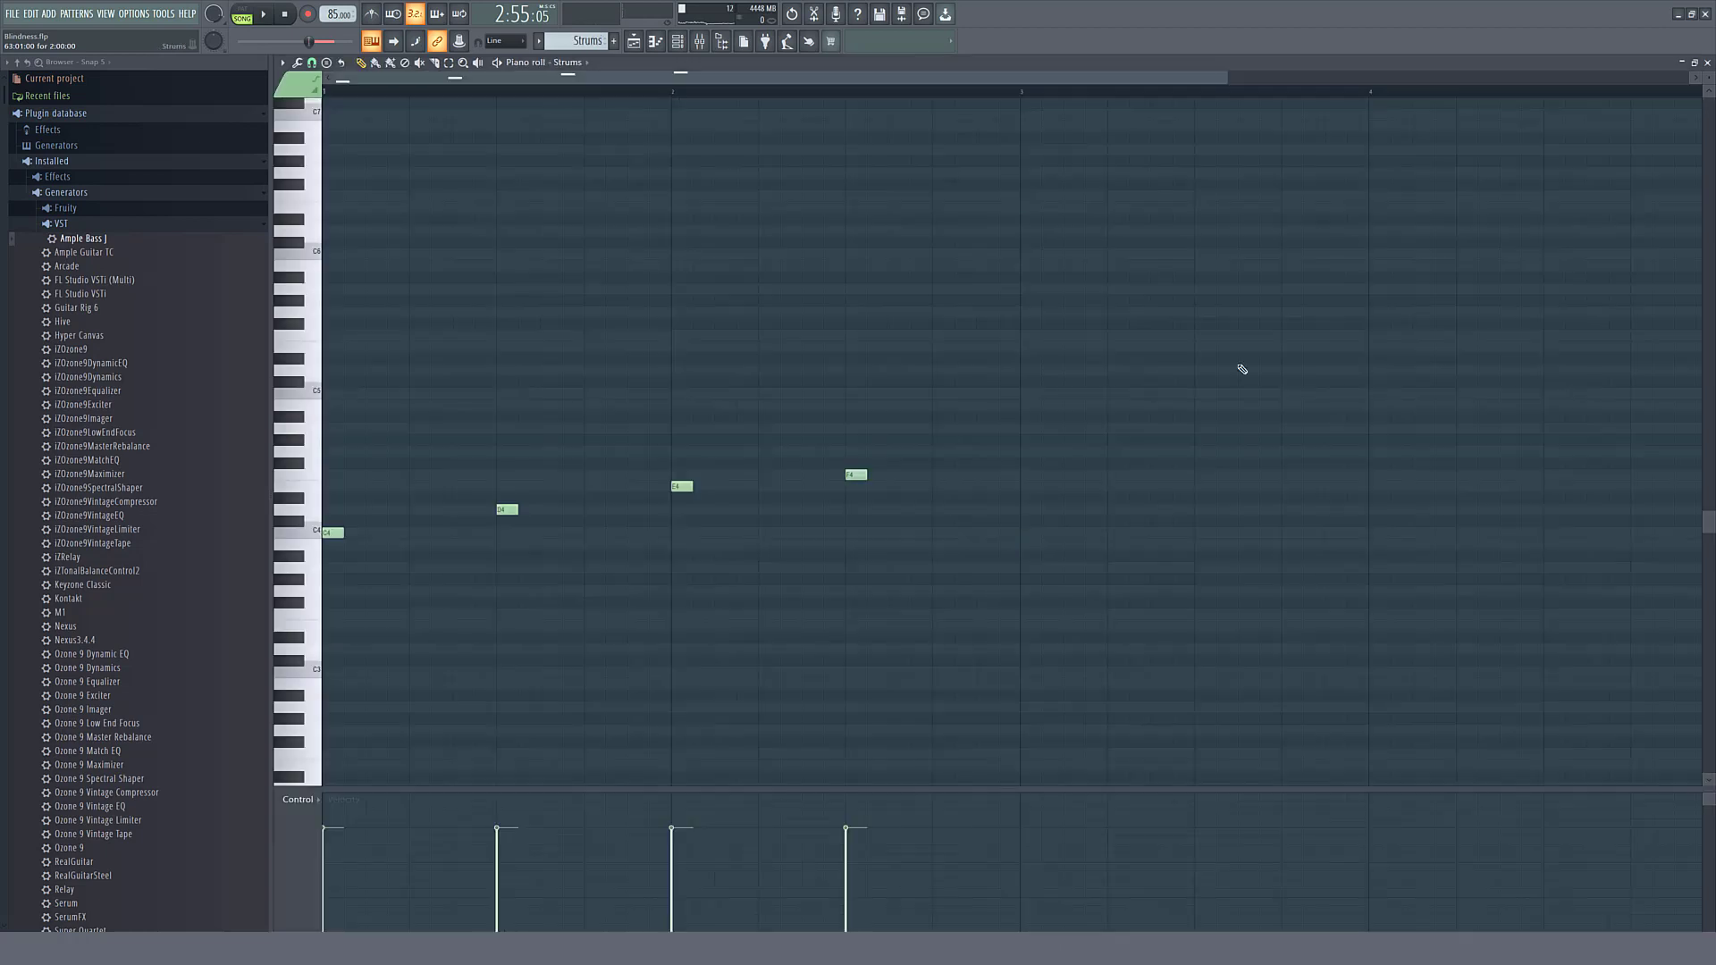
left_click(1708, 63)
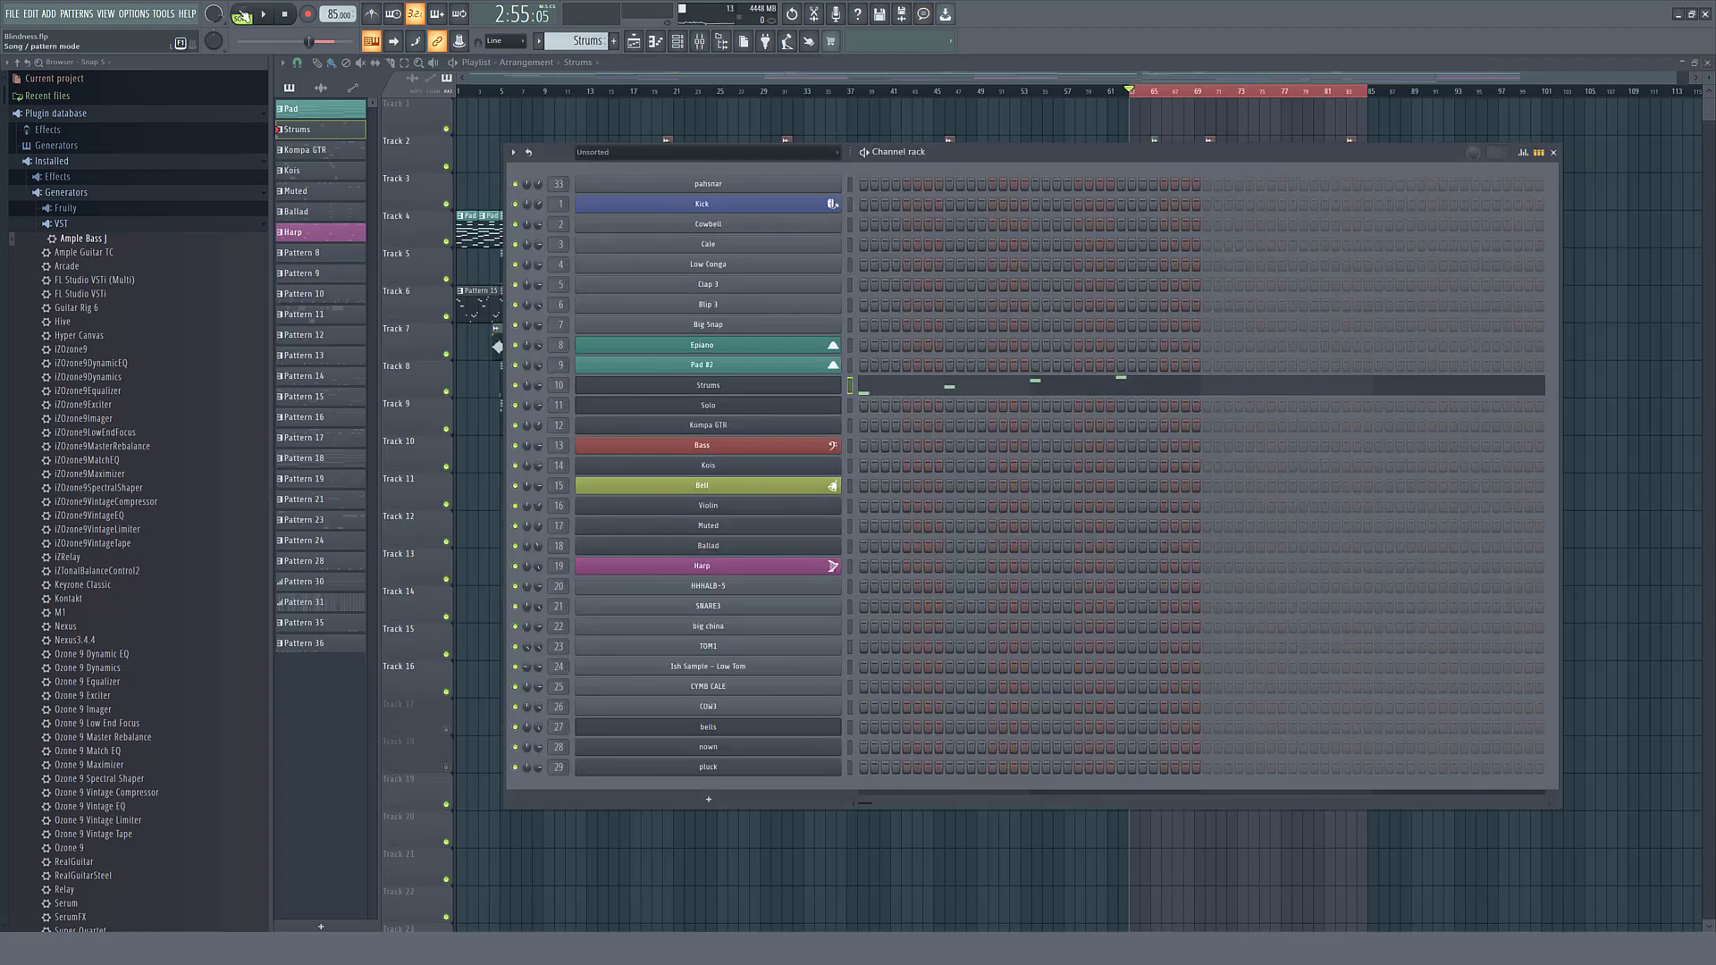
key("l")
key("space")
left_click(827, 388)
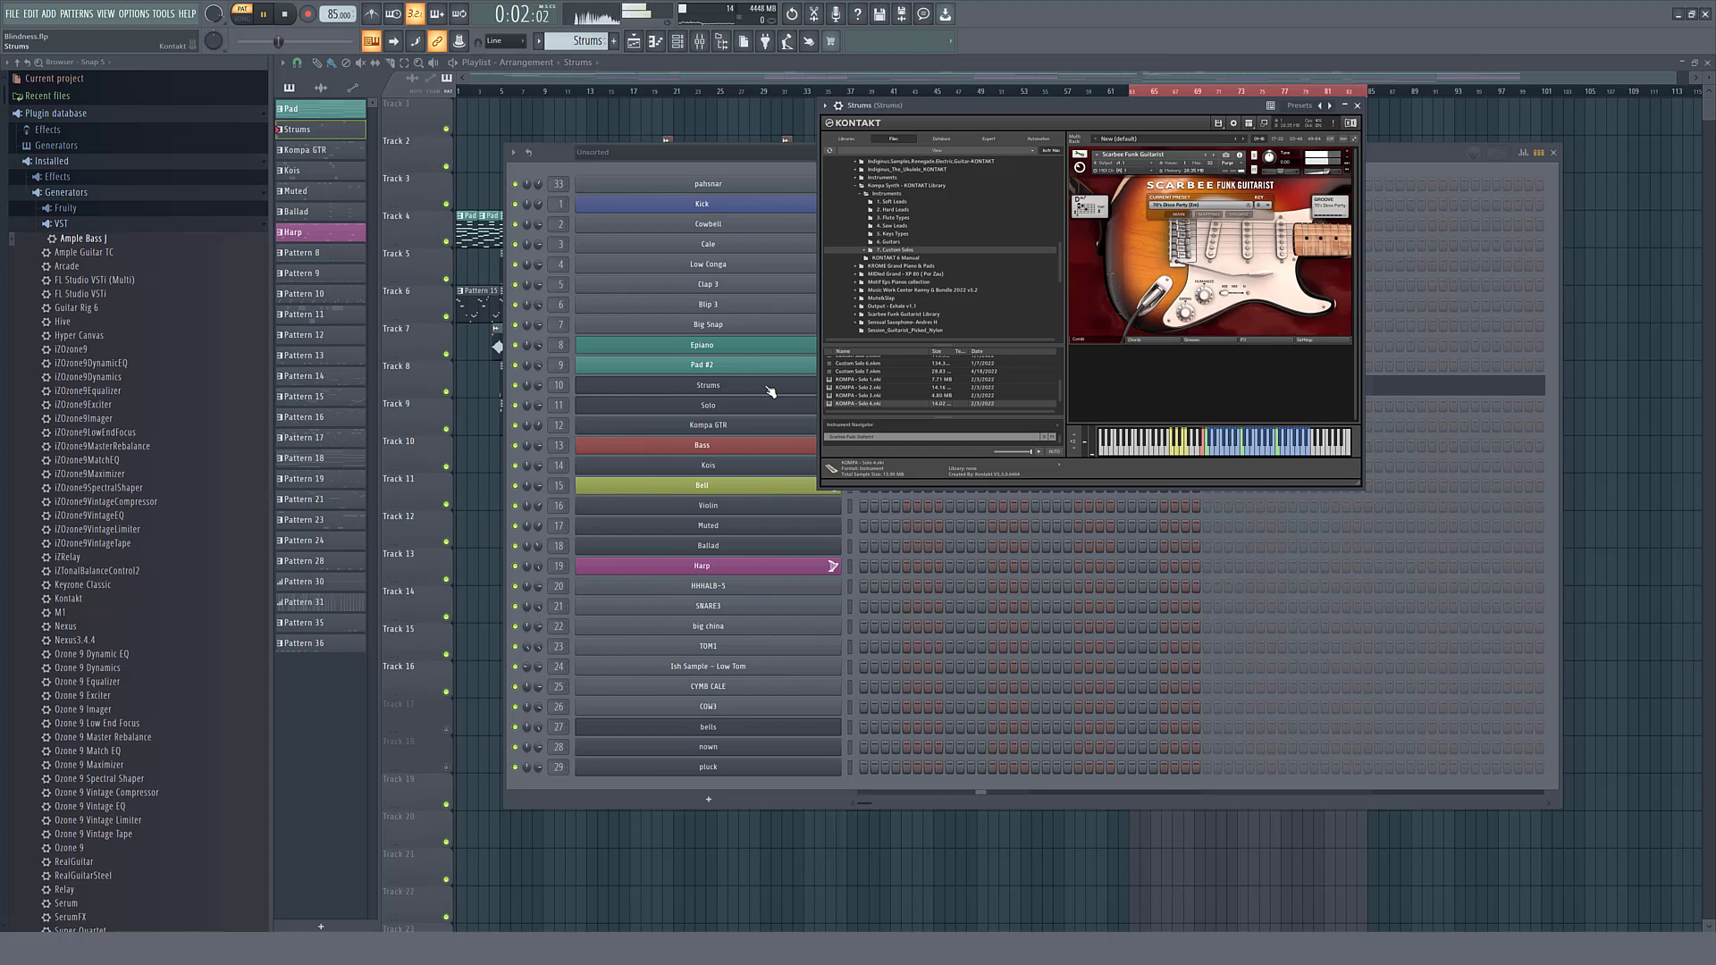
key("space")
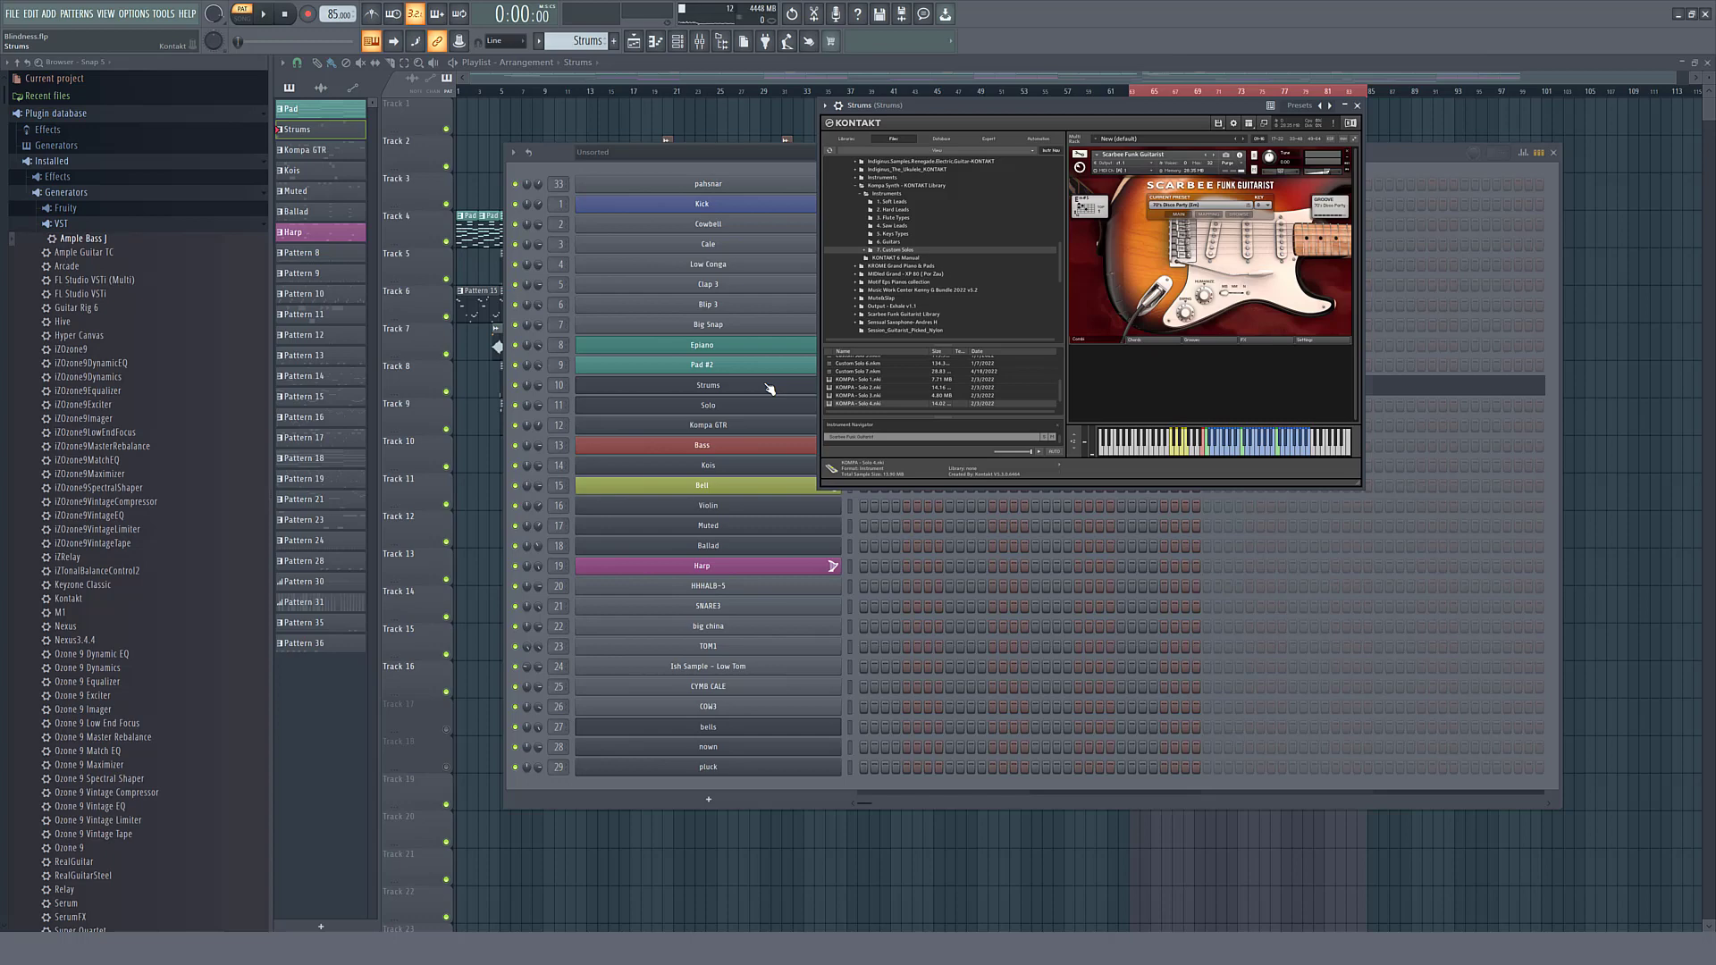
- View the Track 11 Pattern 16 clip in the piano roll, and play it alone with the Solo channel's plugin open
left_click(398, 518)
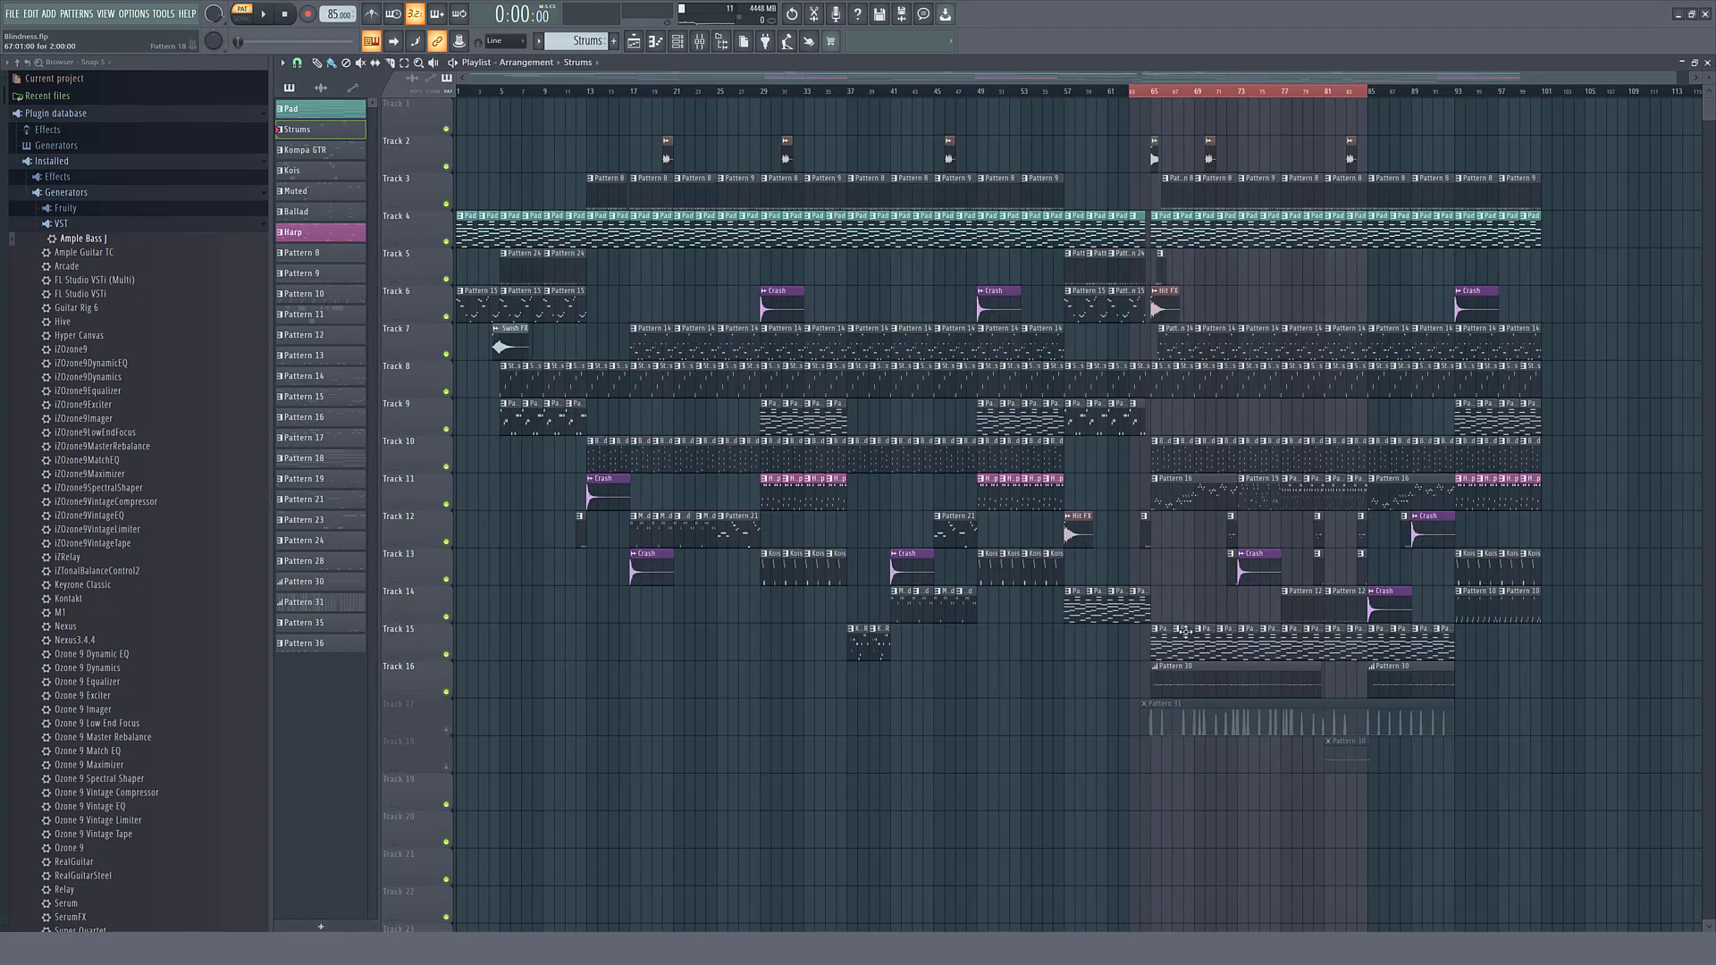
double_click(1172, 500)
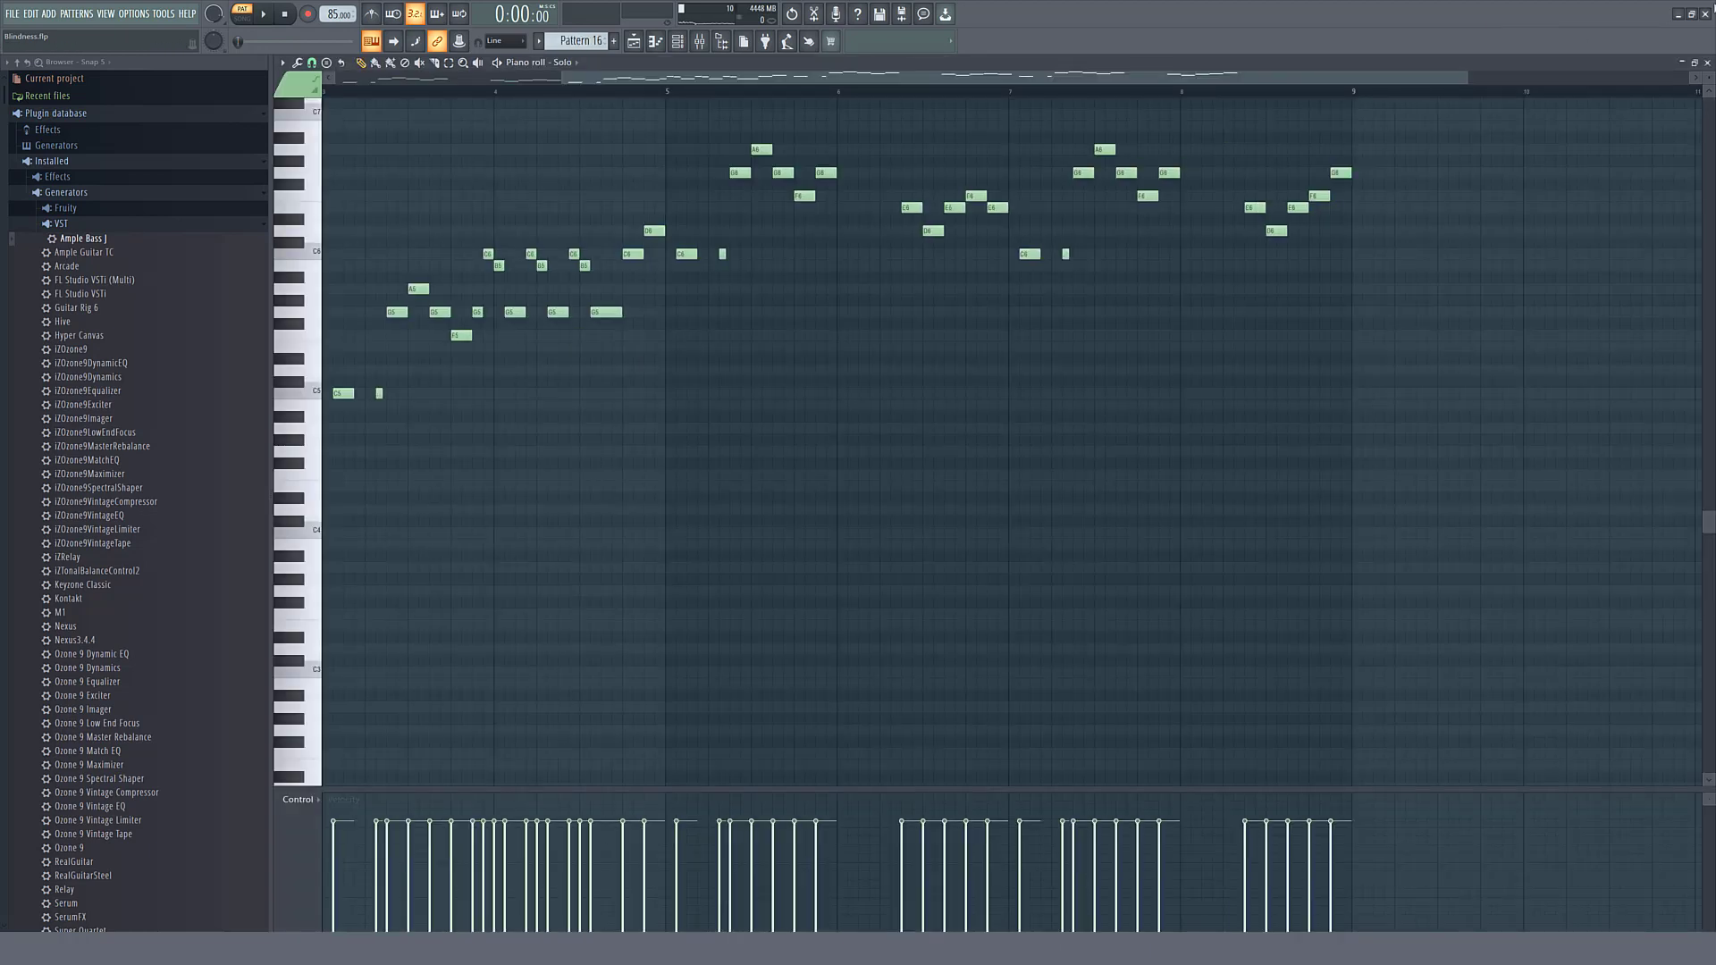
left_click(1707, 62)
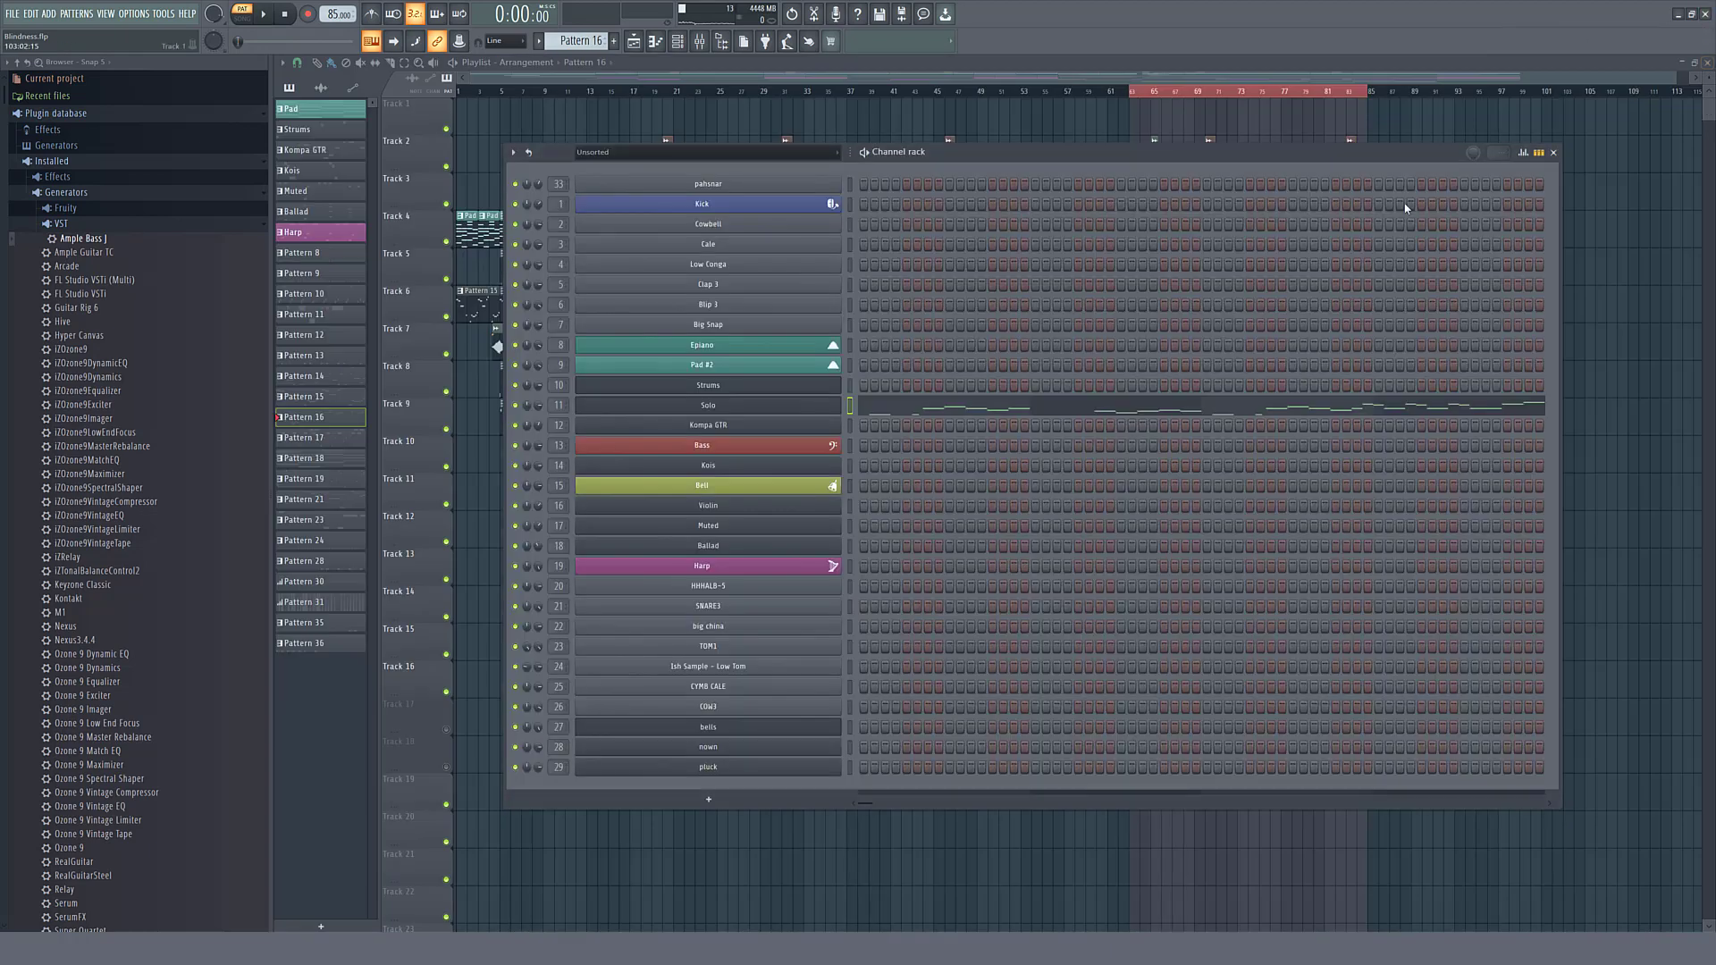
left_click(801, 408)
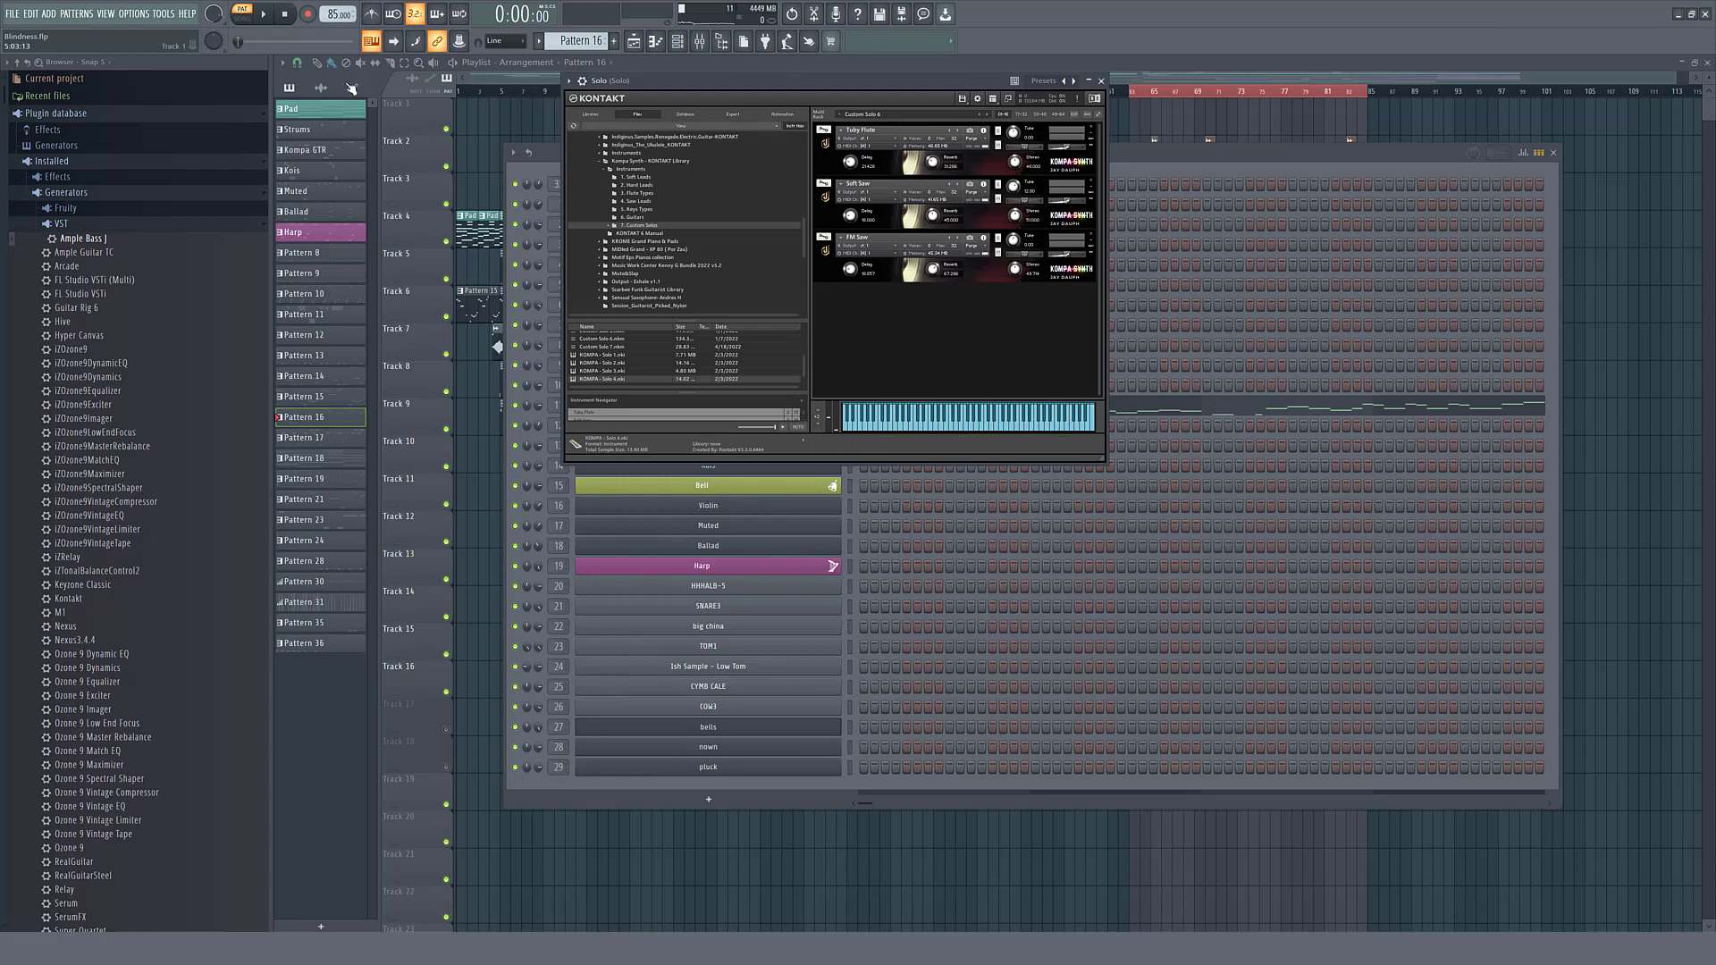
key("space")
left_click(1137, 67)
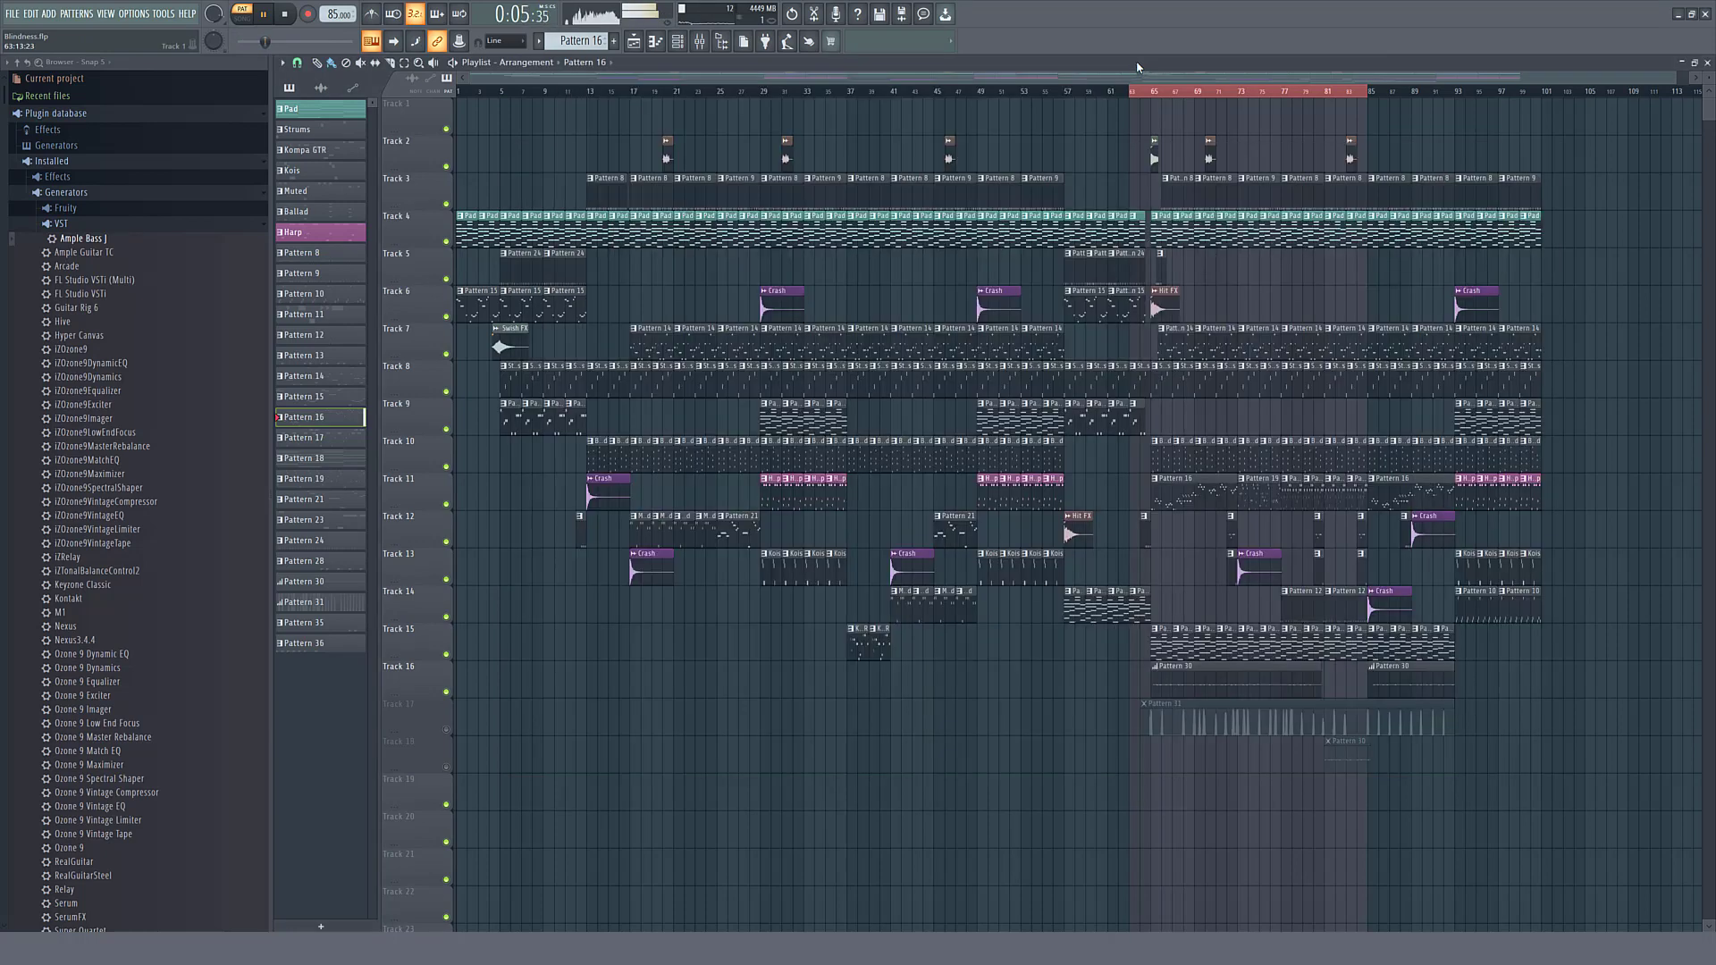
- Stop Pattern 16, play Pattern 14's Bass and Ample Bass 2 parts on their own, and return to the playlist
key("space")
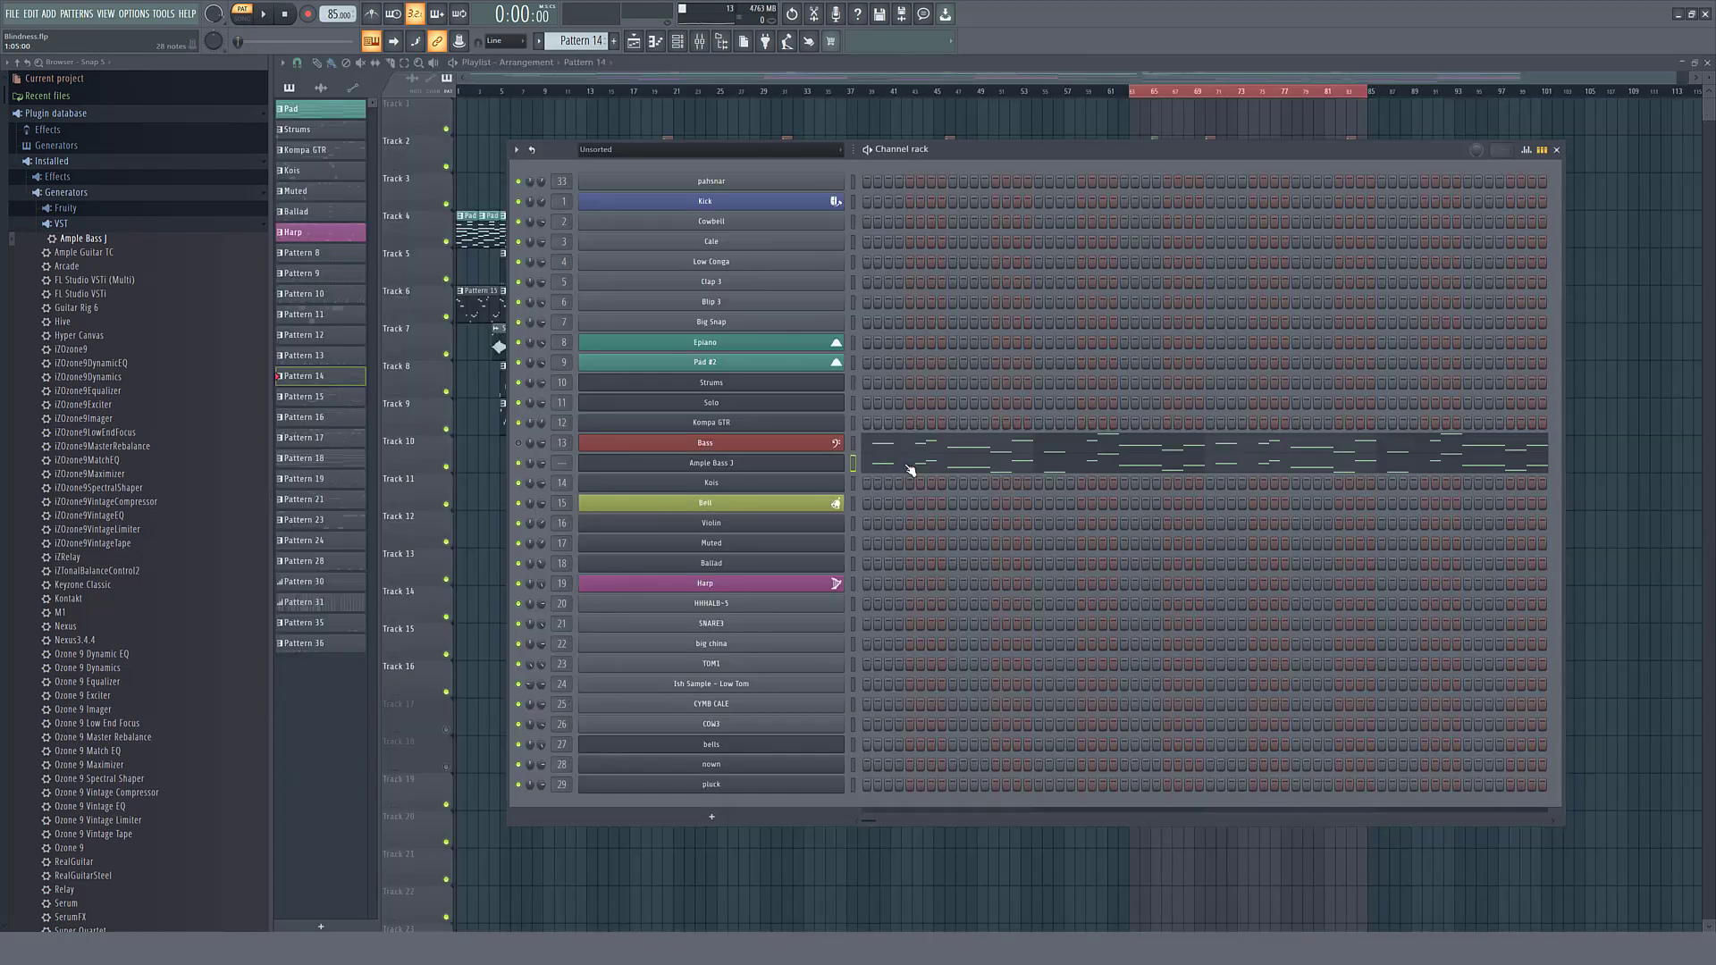
key("space")
left_click(1414, 70)
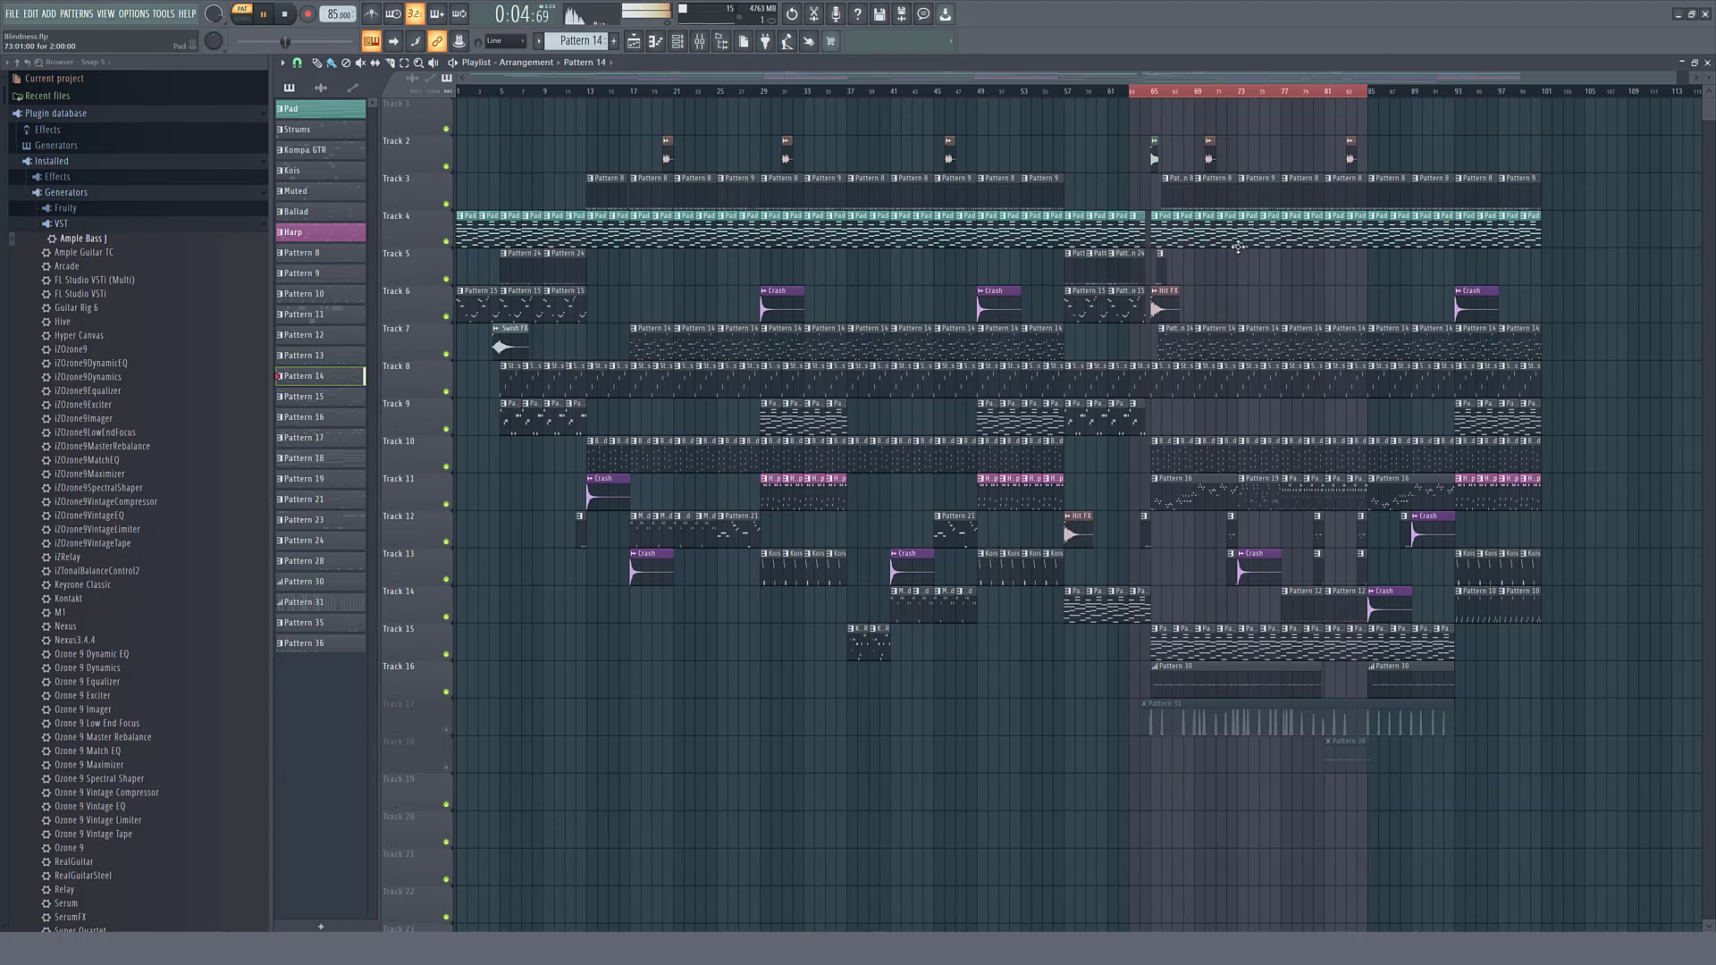
- Open Pattern 23, switch to song mode, and play the arrangement from about bar 63
double_click(1126, 312)
left_click(253, 22)
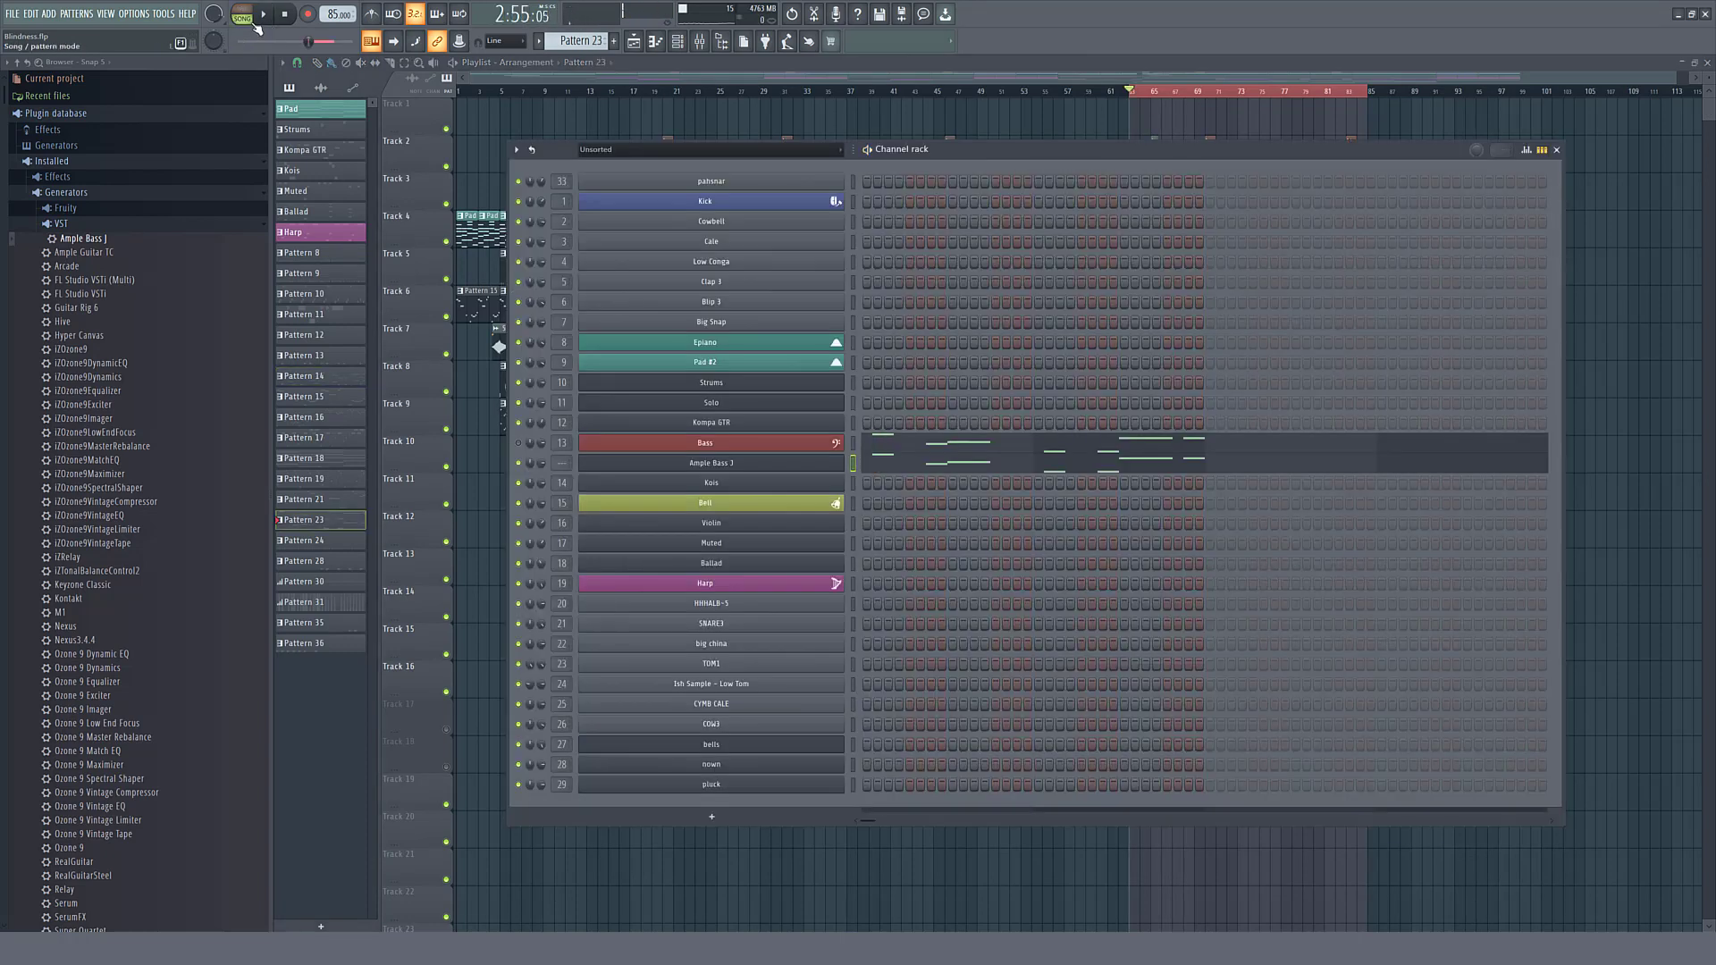
key("space")
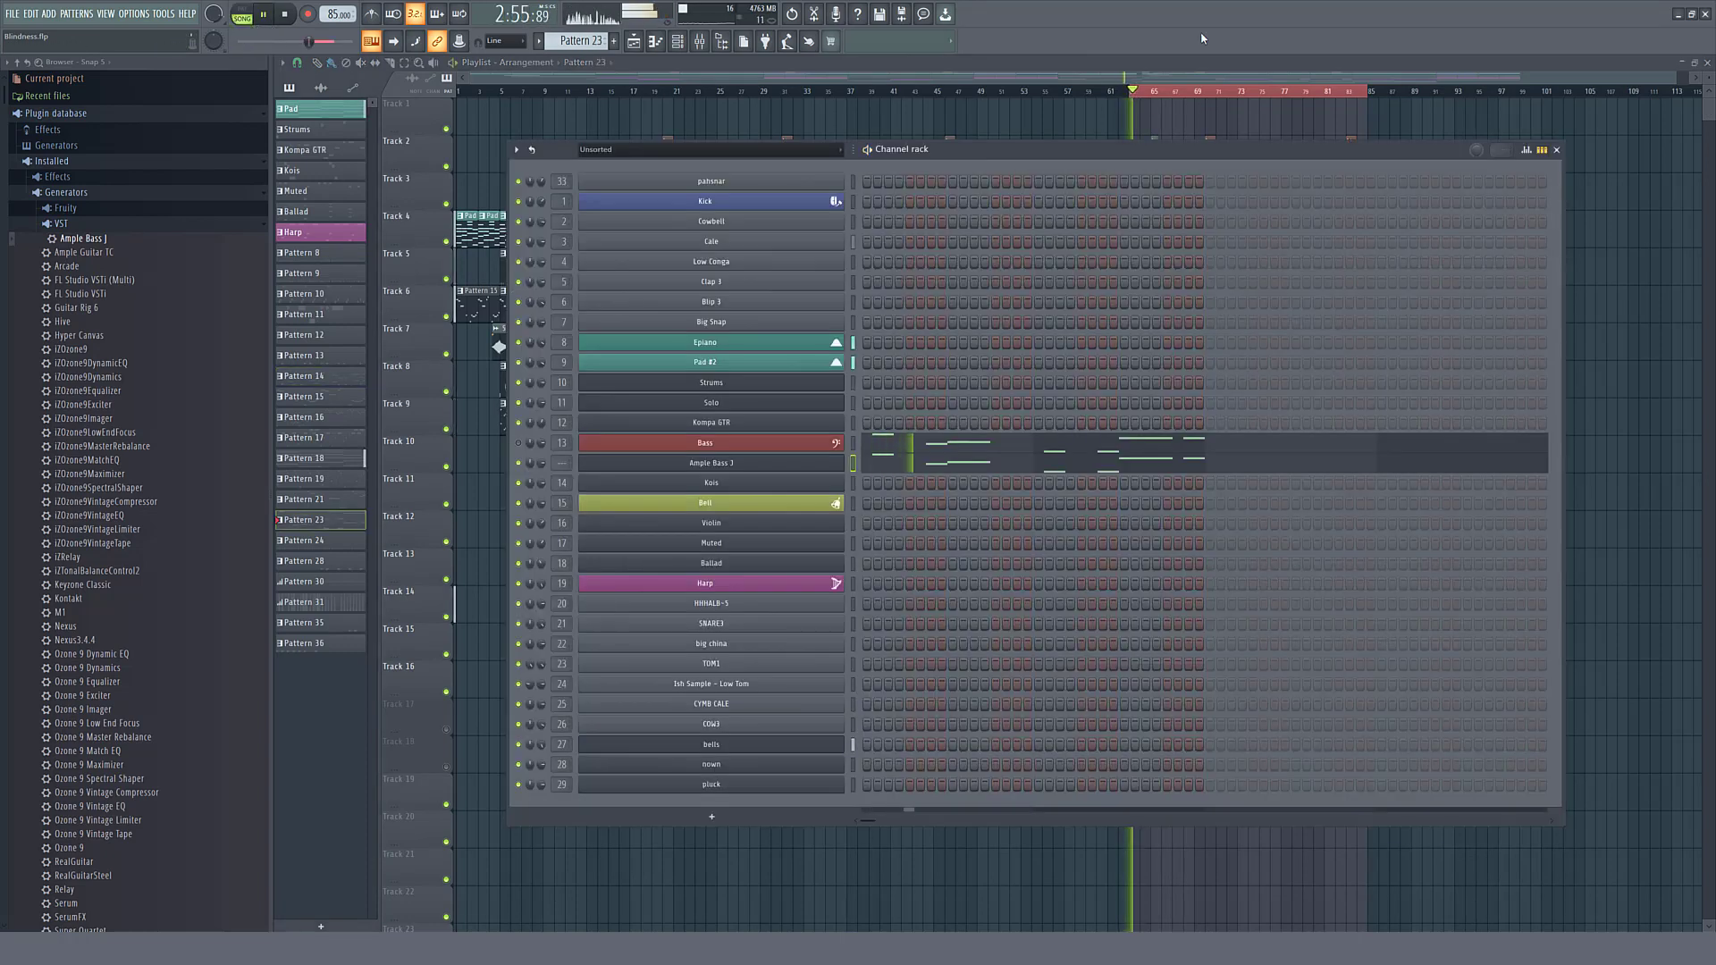
- Bring the playlist forward and unmute Track 17 while the song plays
left_click(1251, 74)
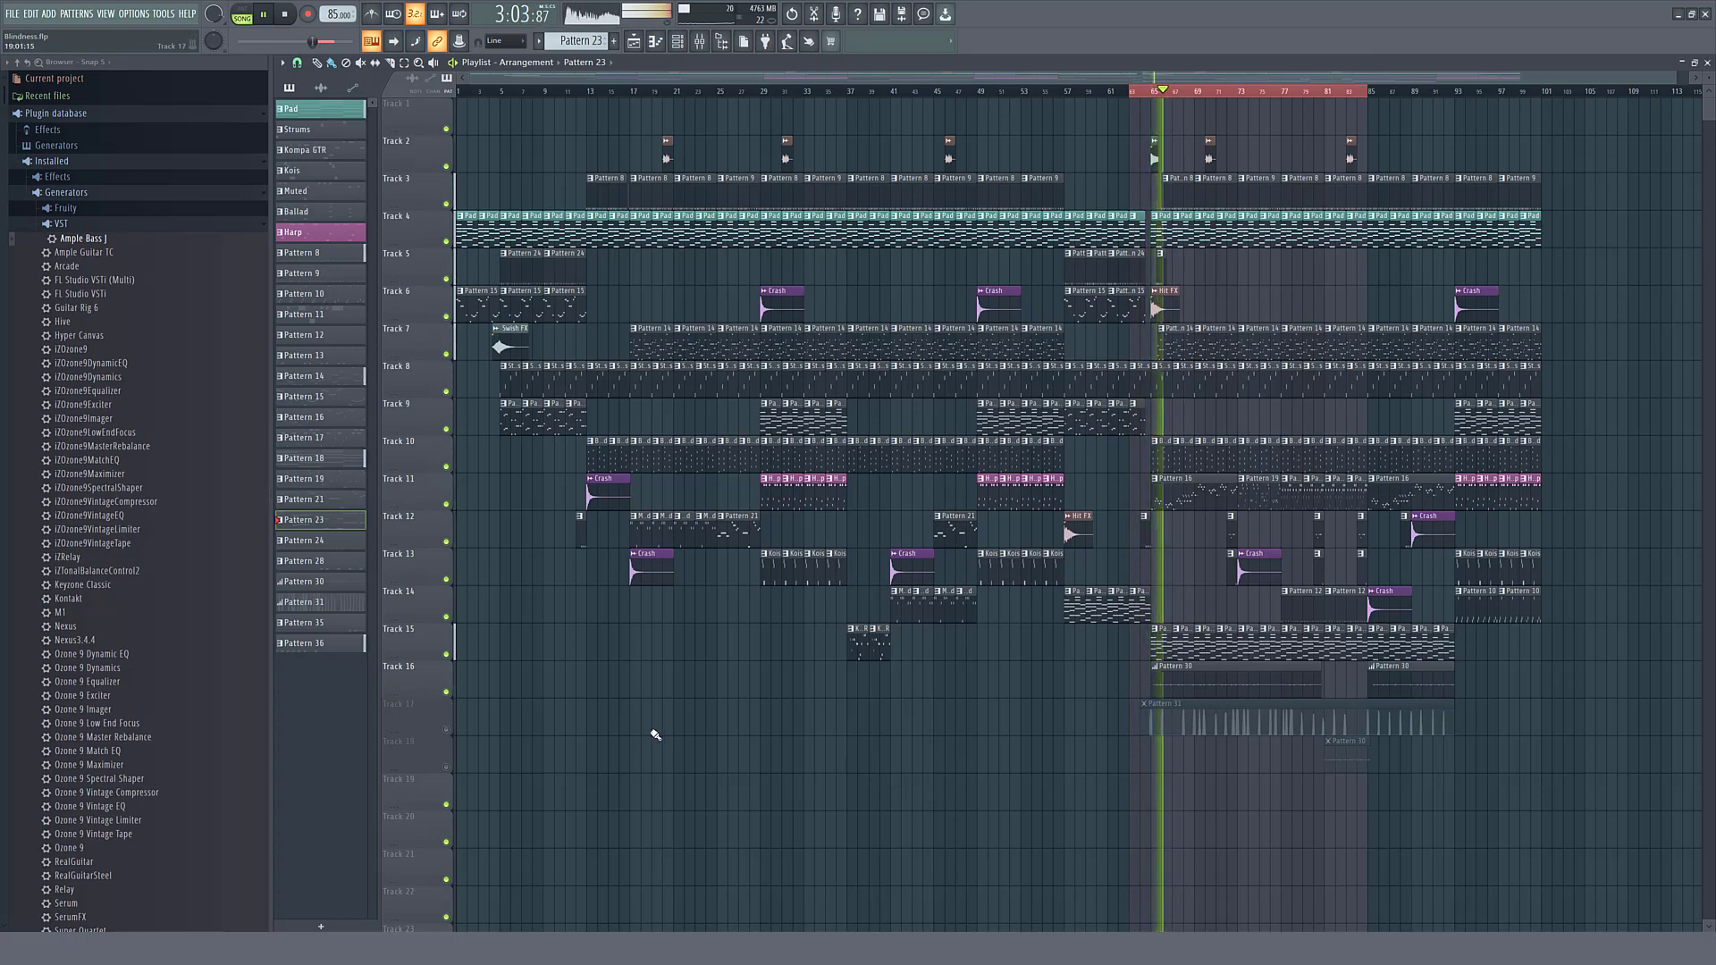
left_click(450, 729)
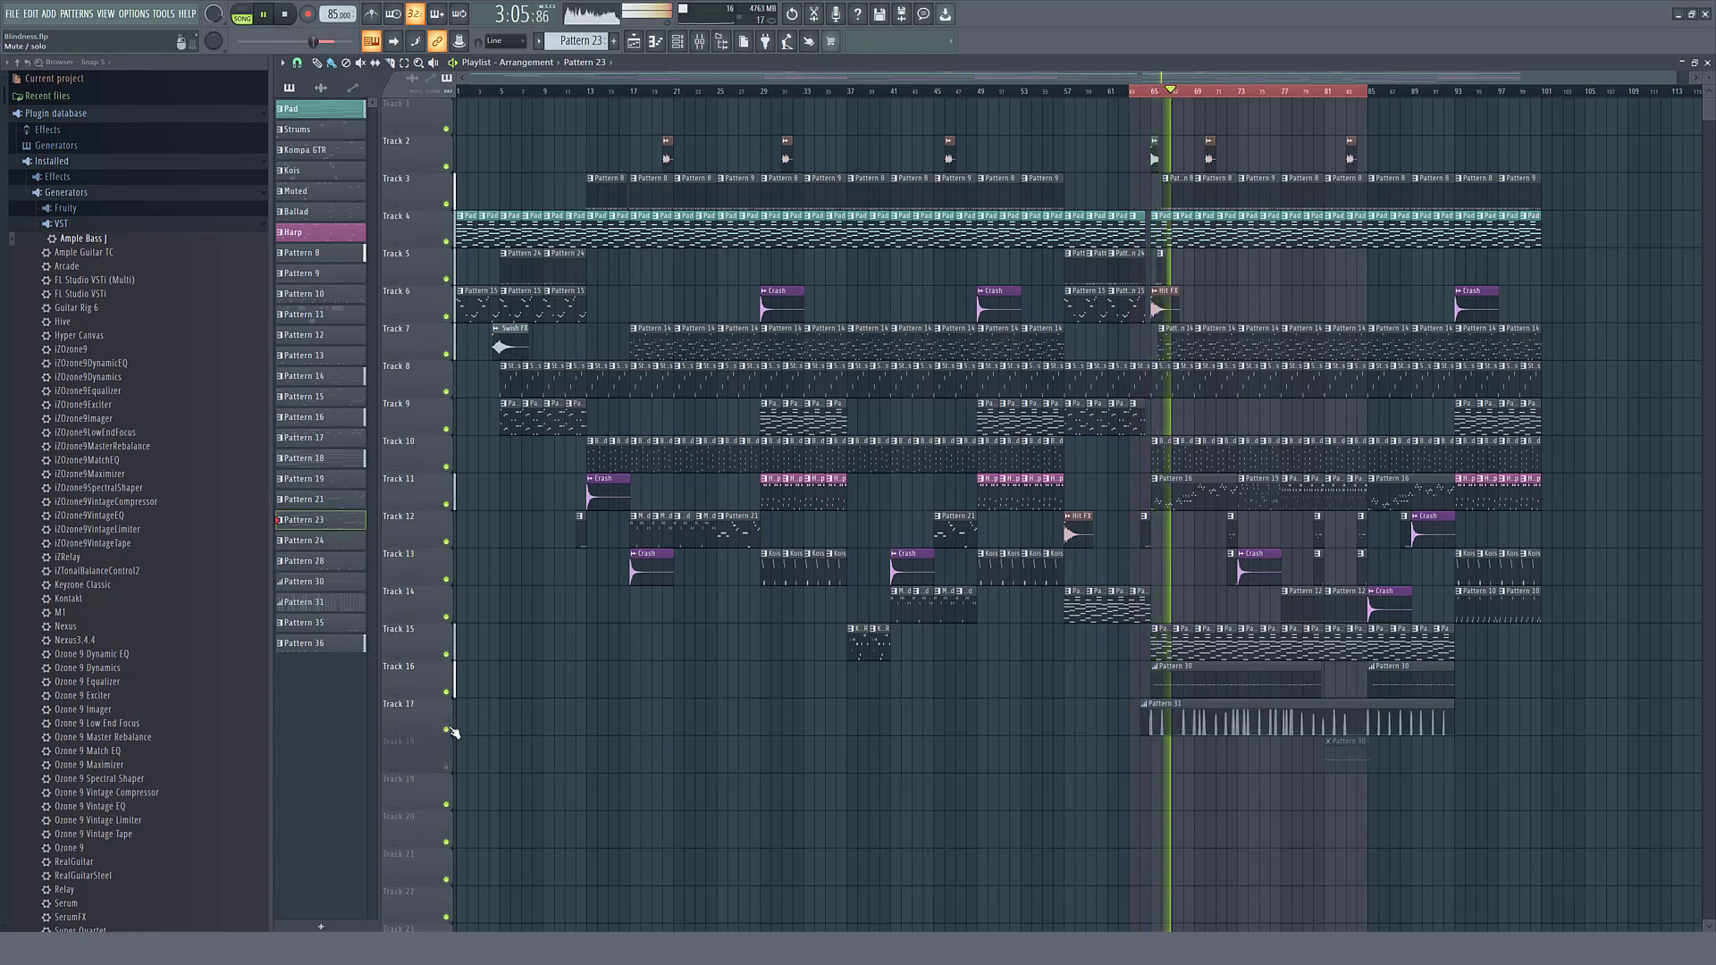